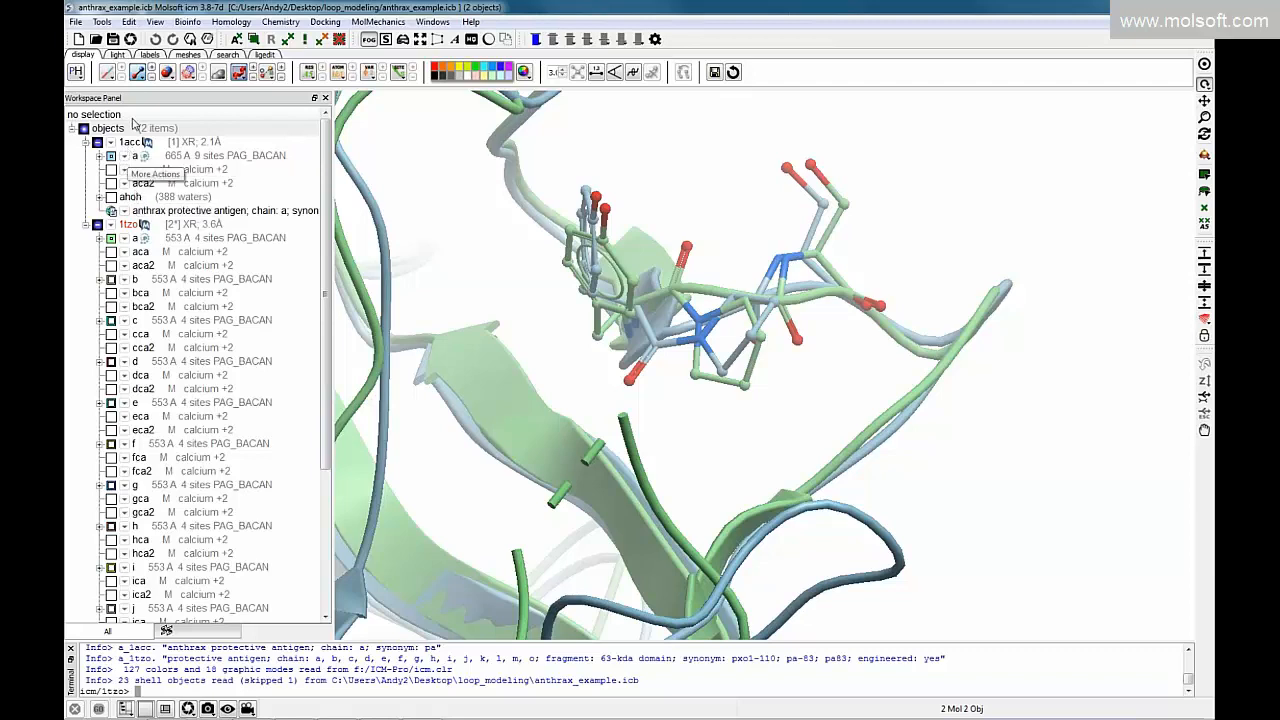
Bring up the PDB search and turn on high-quality rendering for the superimposed structures.
{"action": "left_click", "coordinate": [228, 56]}
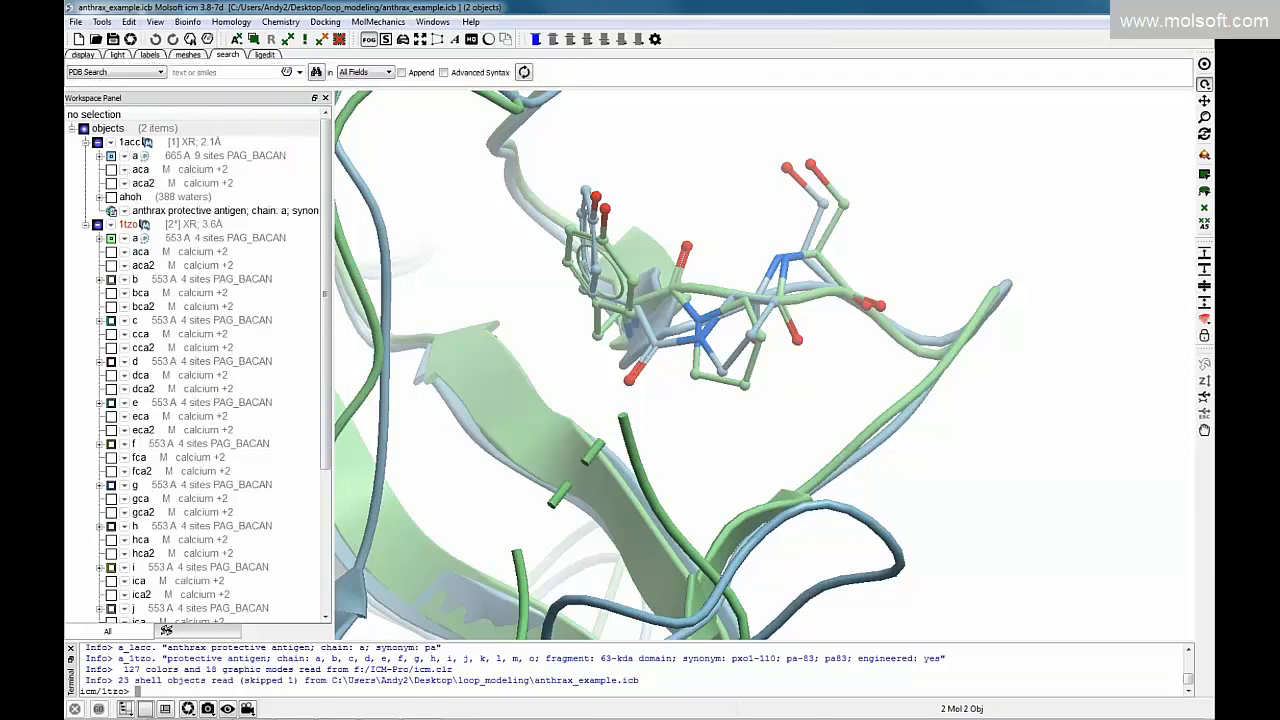
{"action": "left_click", "coordinate": [188, 73]}
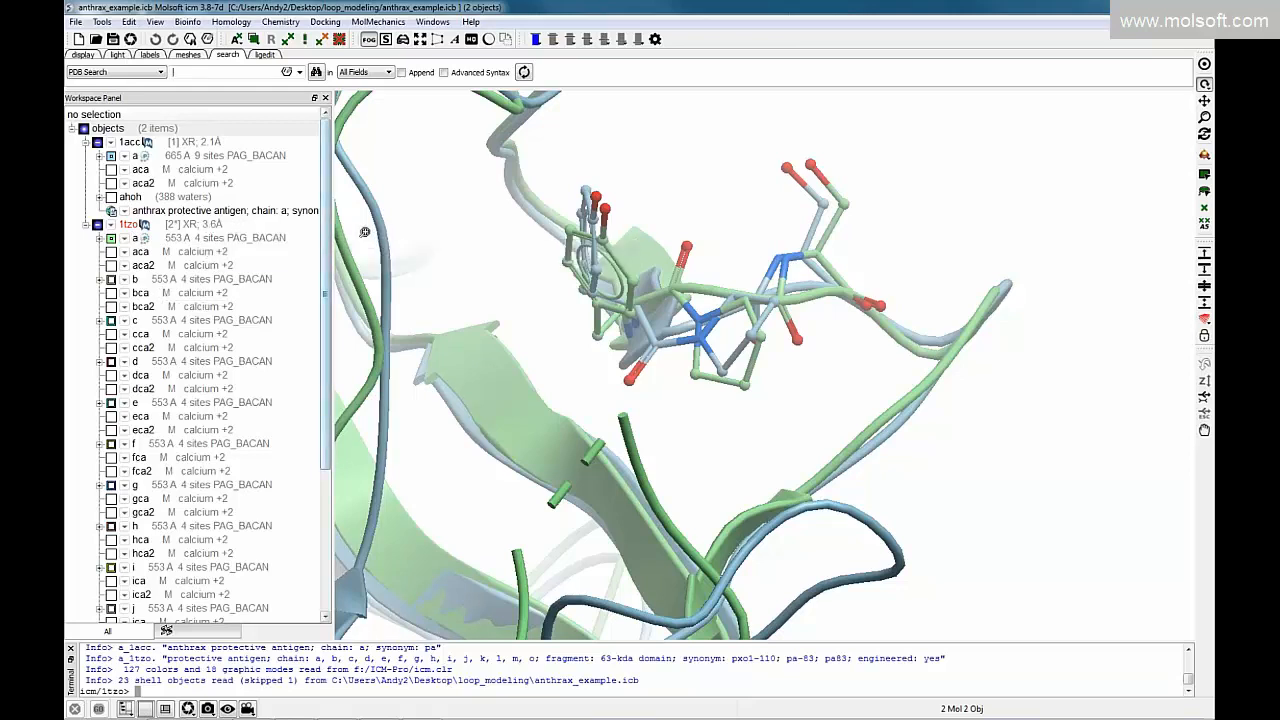
{"action": "left_click_drag", "start_coordinate": [537, 234], "coordinate": [470, 180]}
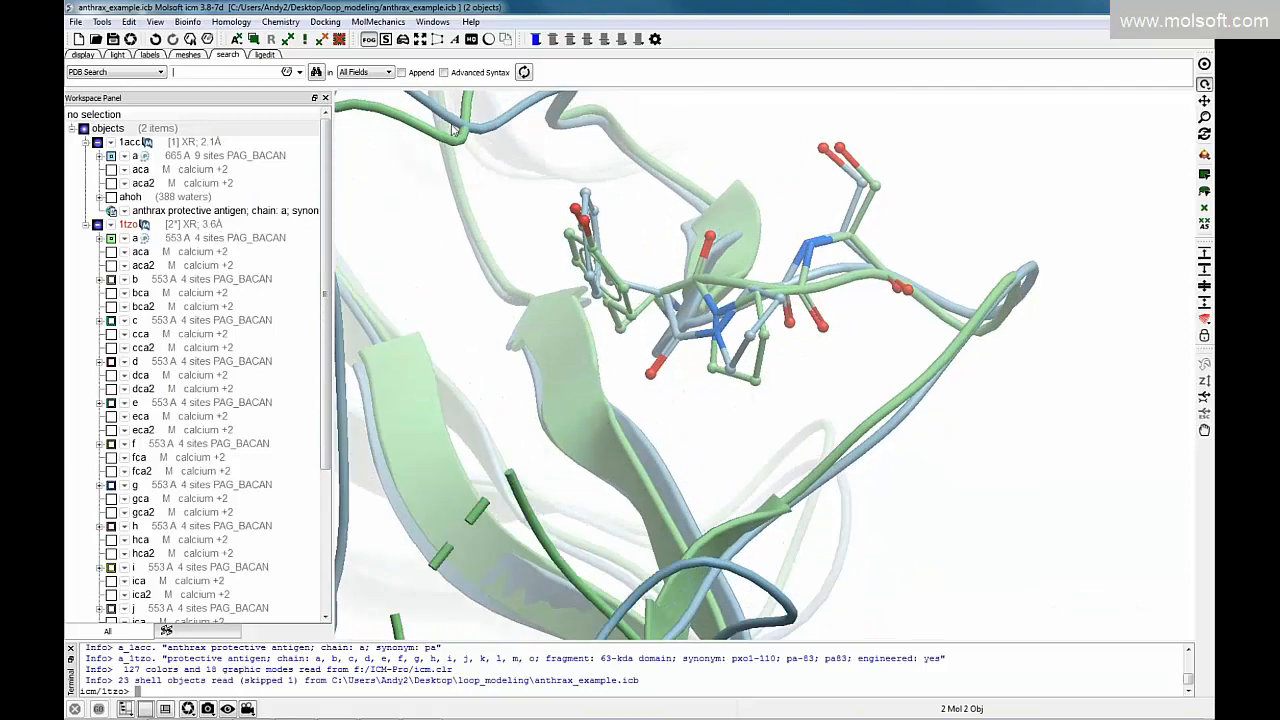
{"action": "left_click", "coordinate": [469, 39]}
{"action": "mouse_move", "coordinate": [578, 268]}
{"action": "left_mouse_down"}
{"action": "mouse_move", "coordinate": [592, 238]}
{"action": "mouse_move", "coordinate": [578, 265]}
{"action": "left_mouse_up"}
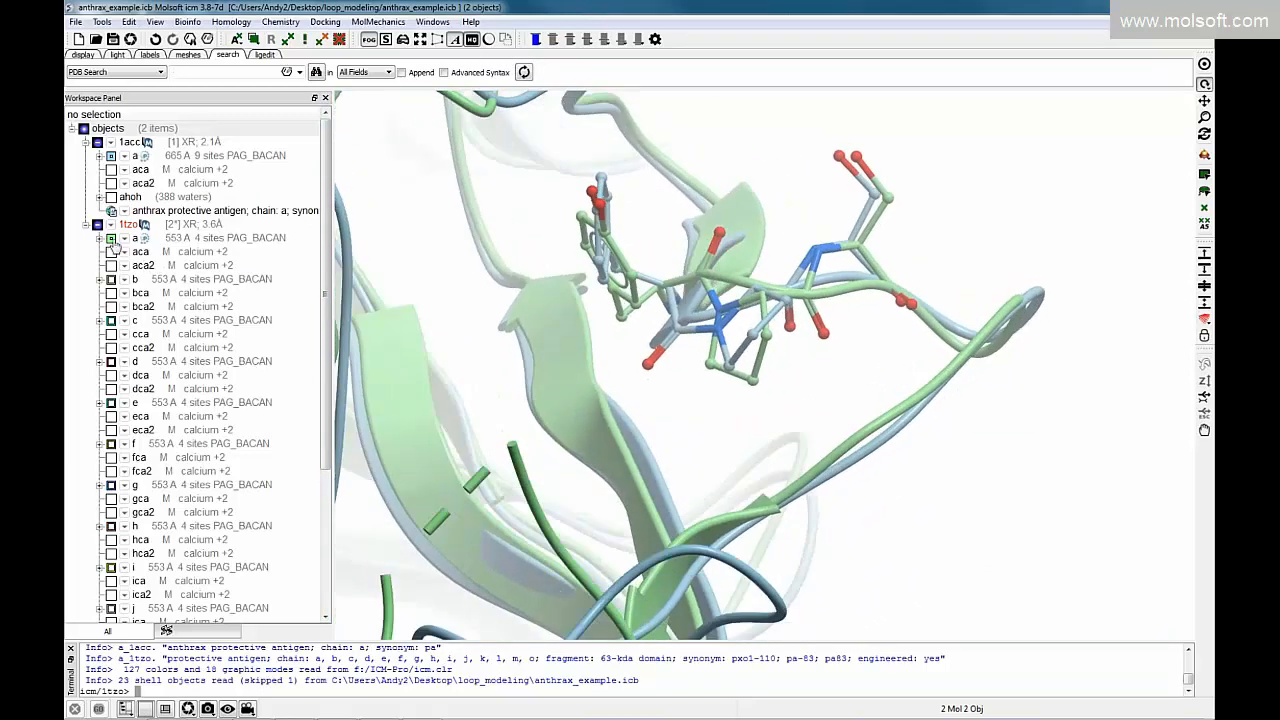
Hide chain a of 1acc and centre the view on the residues around the tyrosine of the 1tzo loop.
{"action": "left_click", "coordinate": [111, 156]}
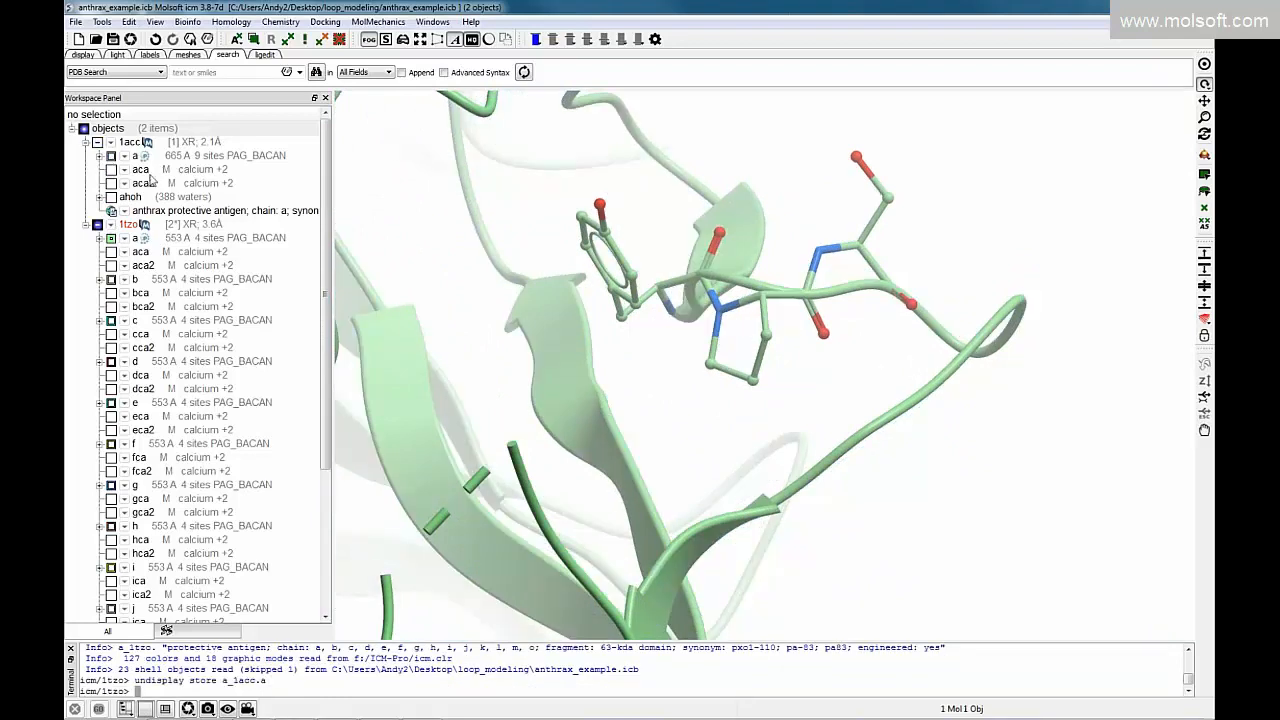
{"action": "mouse_move", "coordinate": [632, 316]}
{"action": "left_mouse_down"}
{"action": "mouse_move", "coordinate": [609, 340]}
{"action": "mouse_move", "coordinate": [651, 323]}
{"action": "left_mouse_up"}
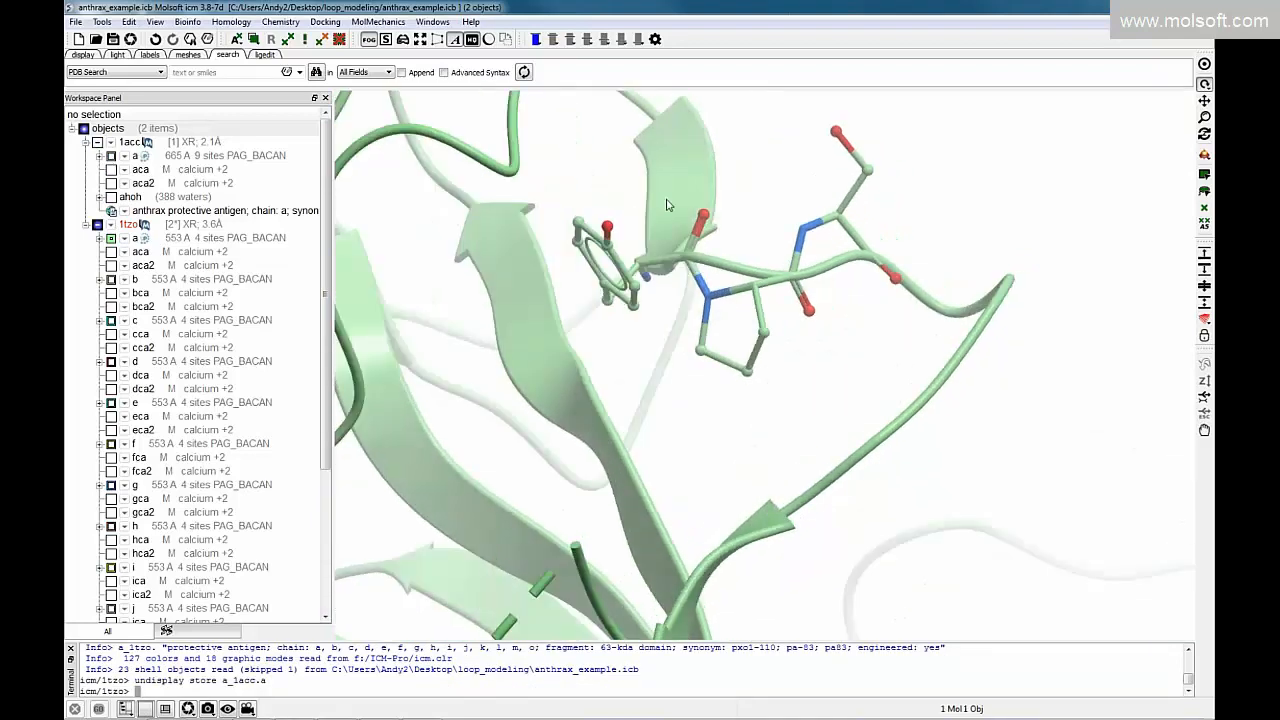
{"action": "left_click_drag", "start_coordinate": [661, 193], "coordinate": [789, 397]}
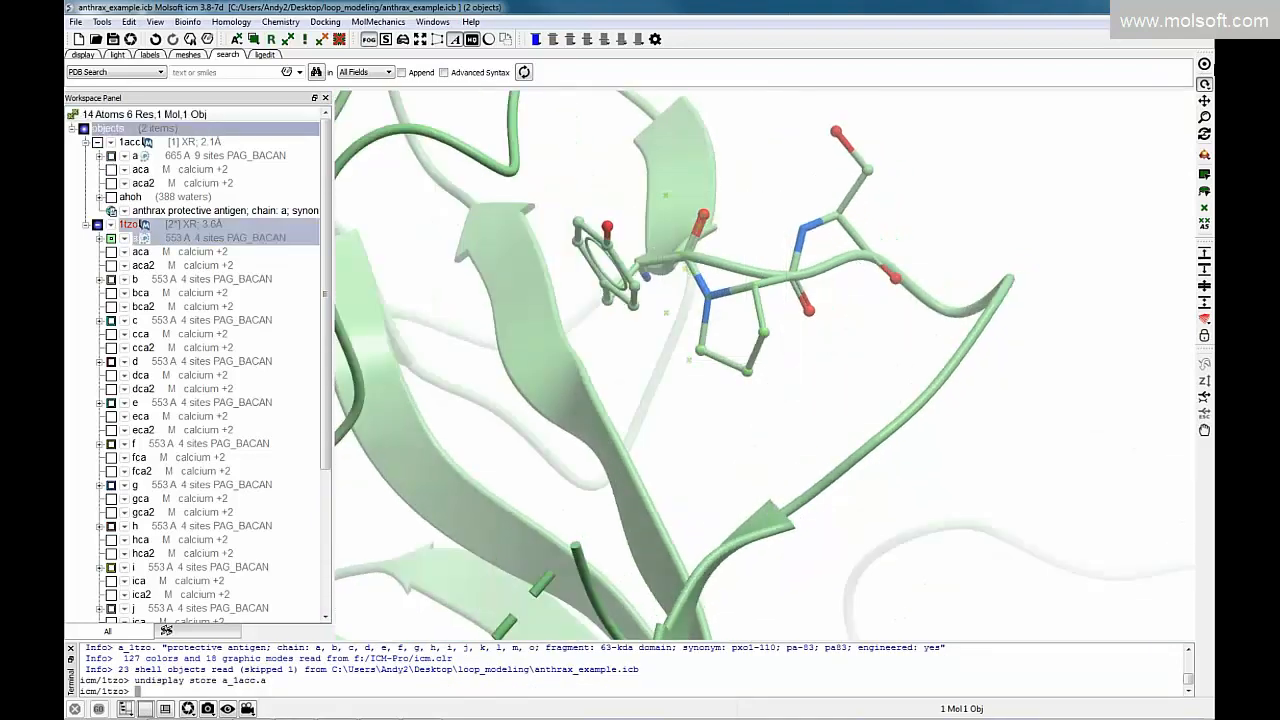
{"action": "left_click", "coordinate": [1204, 64]}
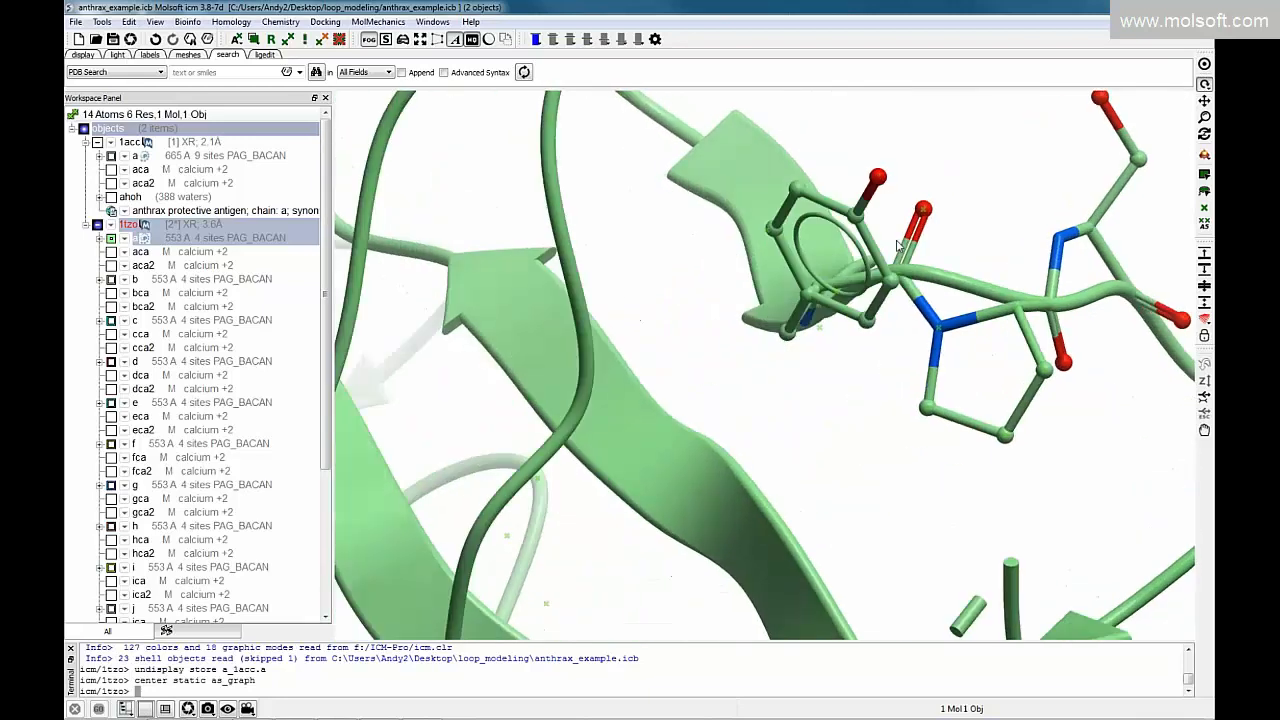
Show chain a of 1acc instead of chain a of 1tzo and centre the view on its tyrosine and proline loop region.
{"action": "left_click", "coordinate": [111, 238]}
{"action": "left_click", "coordinate": [111, 156]}
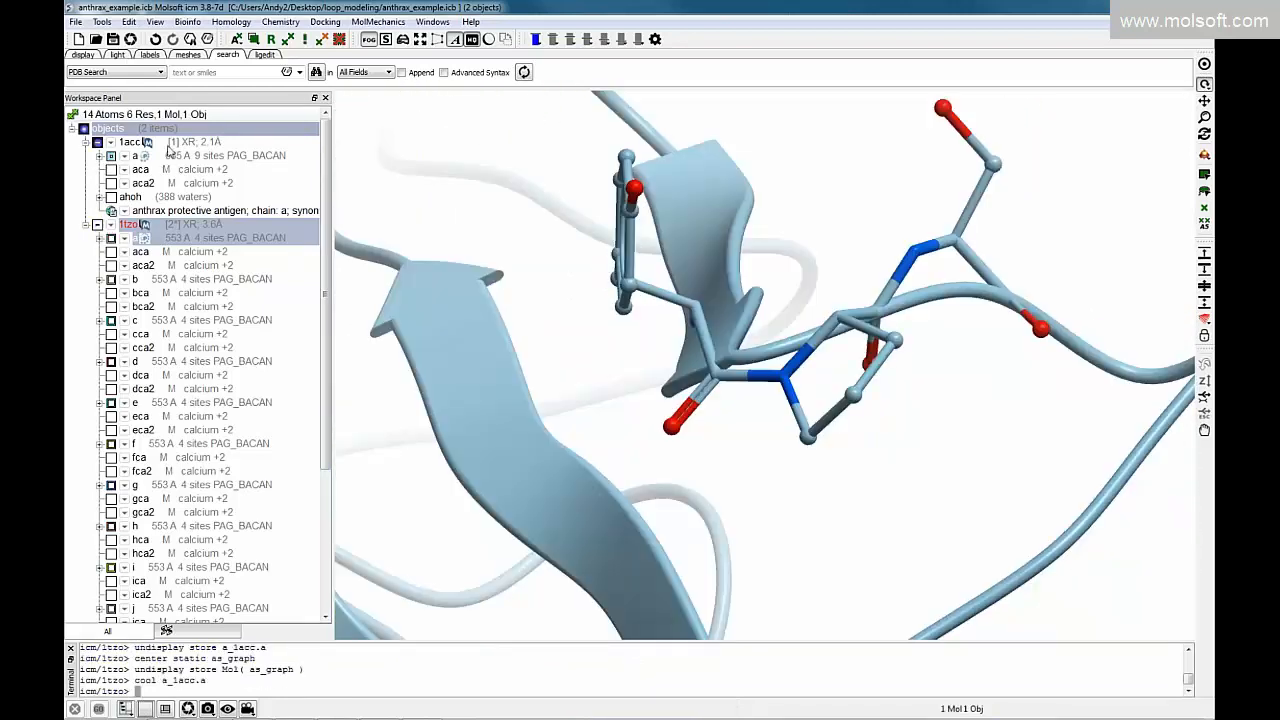
{"action": "mouse_move", "coordinate": [643, 304]}
{"action": "left_mouse_down"}
{"action": "mouse_move", "coordinate": [651, 326]}
{"action": "mouse_move", "coordinate": [658, 298]}
{"action": "left_mouse_up"}
{"action": "right_click_drag", "start_coordinate": [656, 294], "coordinate": [982, 468]}
{"action": "left_click", "coordinate": [1204, 84]}
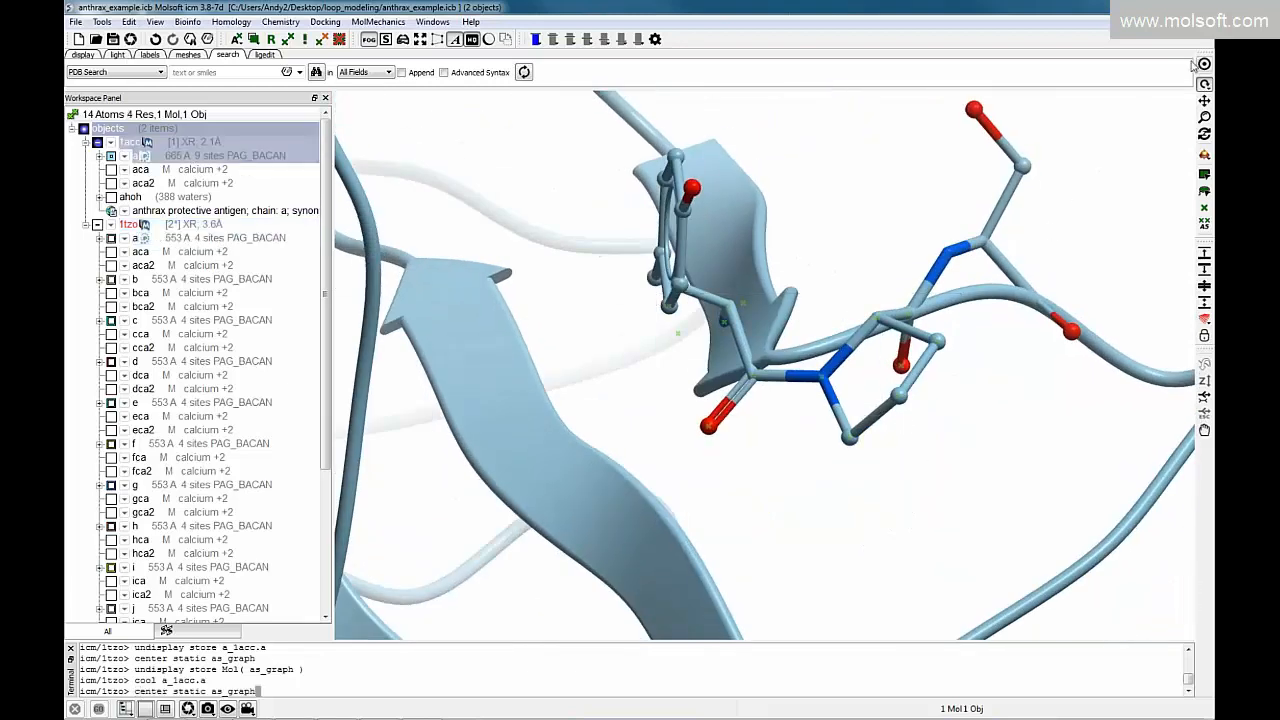
{"action": "left_click", "coordinate": [830, 220]}
{"action": "left_click_drag", "start_coordinate": [563, 229], "coordinate": [660, 366]}
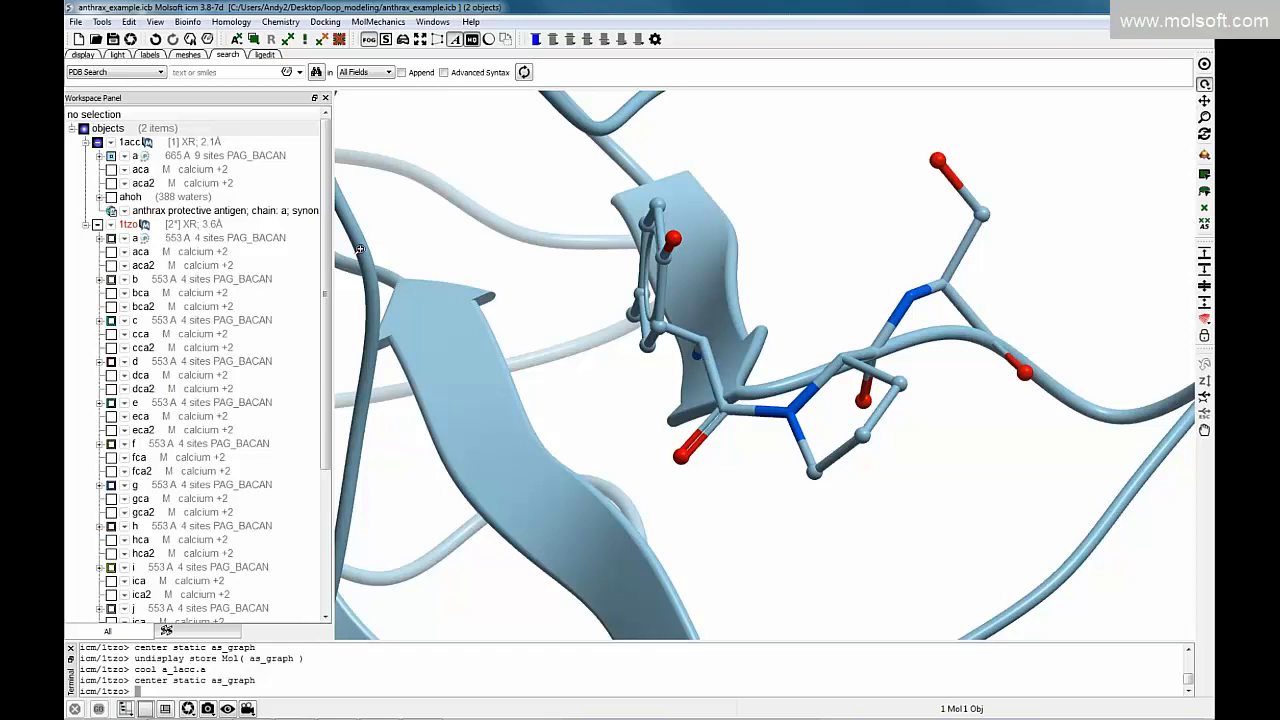
Display the whole 1tzo object and delete its molecules from chain b through oca2, keeping chain a with its two calciums.
{"action": "left_click", "coordinate": [100, 227]}
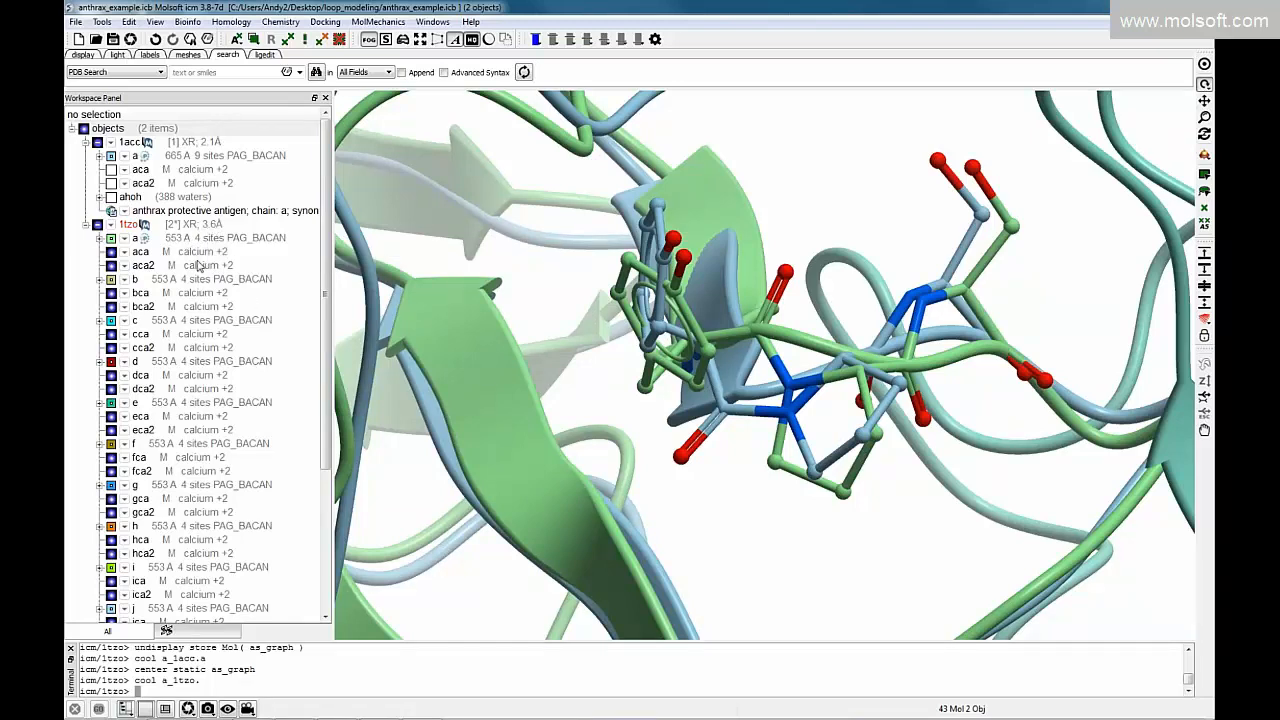
{"action": "left_click", "coordinate": [165, 282]}
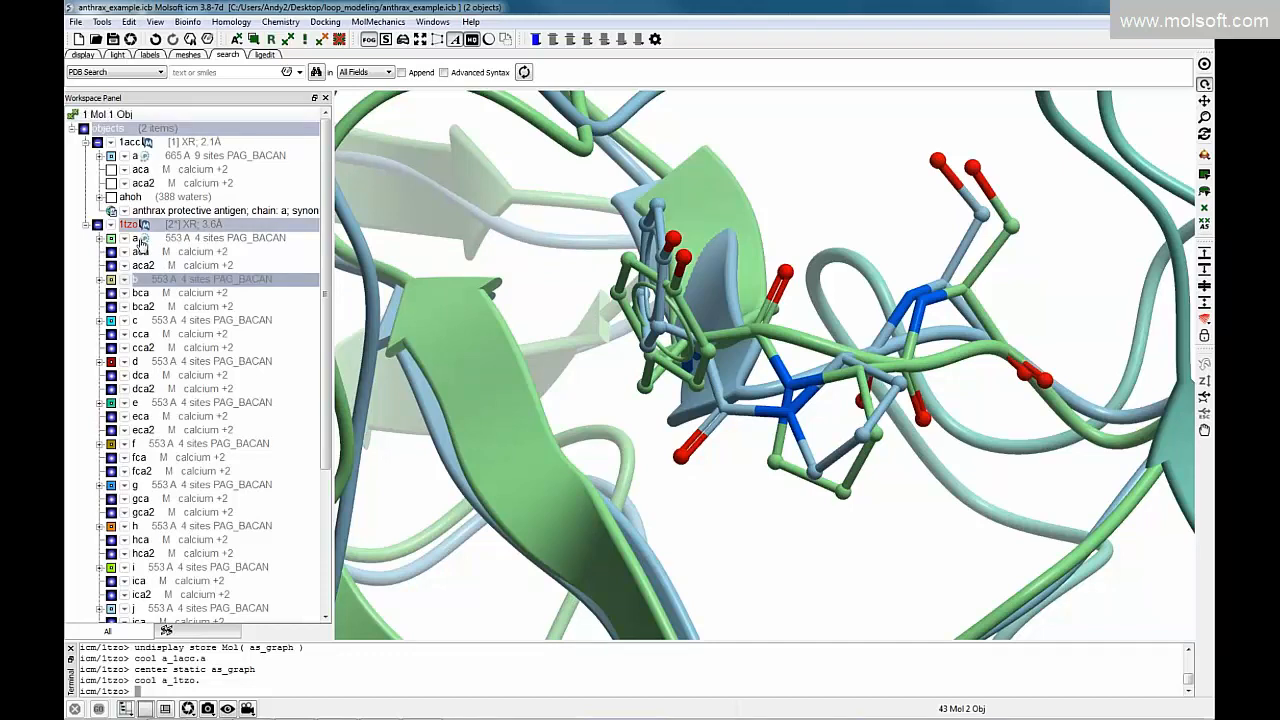
{"action": "scroll", "coordinate": [179, 318], "scroll_direction": "down", "scroll_amount": 3}
{"action": "scroll", "coordinate": [179, 318], "scroll_direction": "down", "scroll_amount": 2}
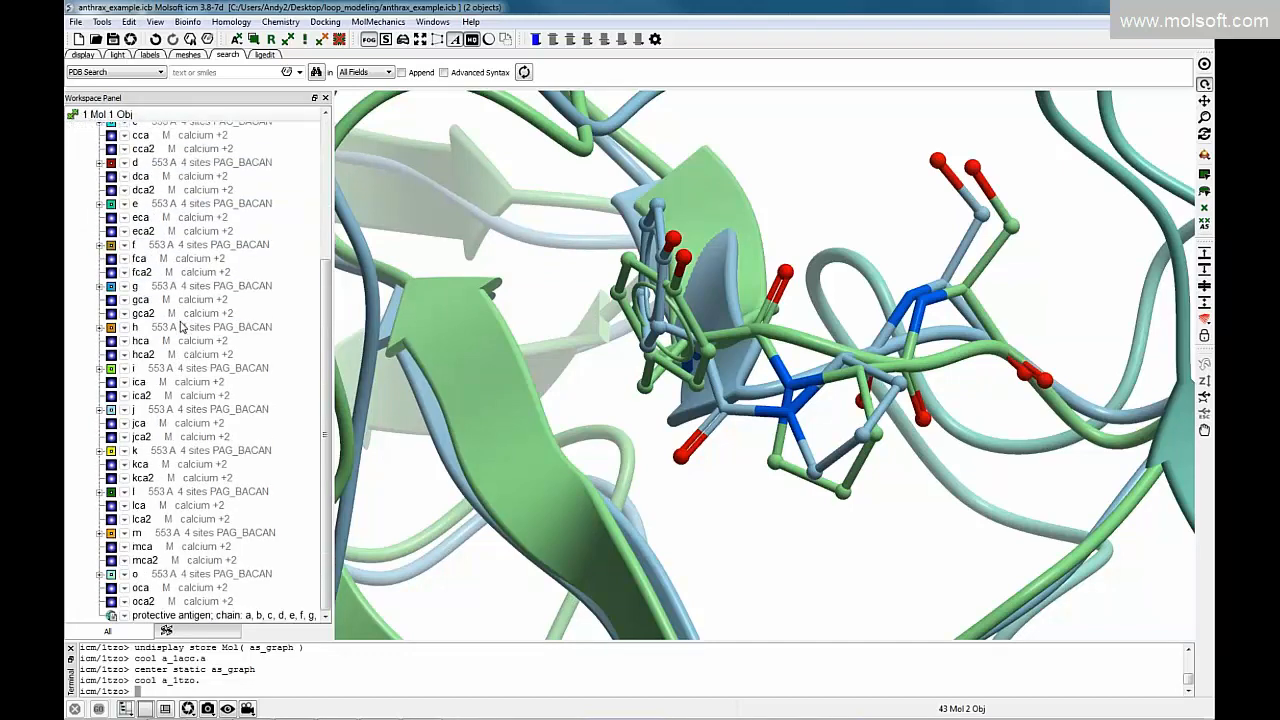
{"action": "left_click", "coordinate": [152, 604], "text": "shift"}
{"action": "right_click", "coordinate": [179, 518]}
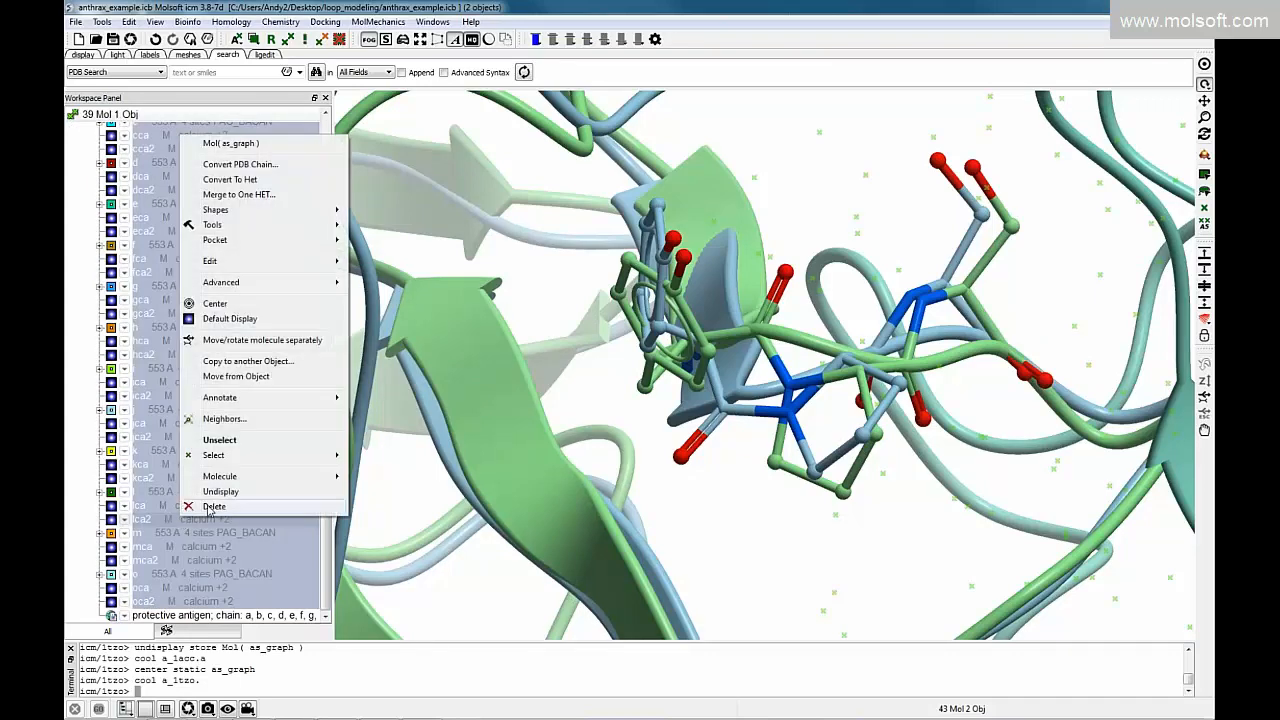
{"action": "left_click", "coordinate": [213, 506]}
{"action": "left_click", "coordinate": [657, 381]}
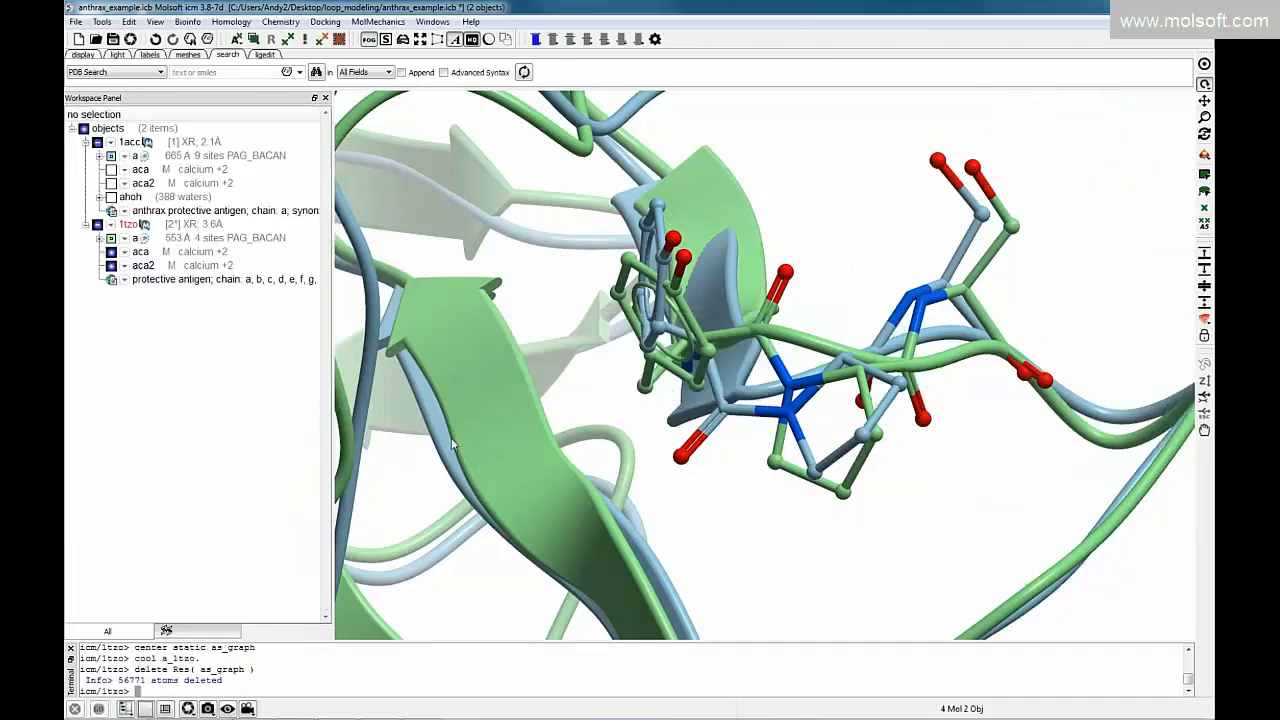
Convert the 1tzo PDB object to an ICM object, deleting water and replacing the original.
{"action": "right_click", "coordinate": [193, 230]}
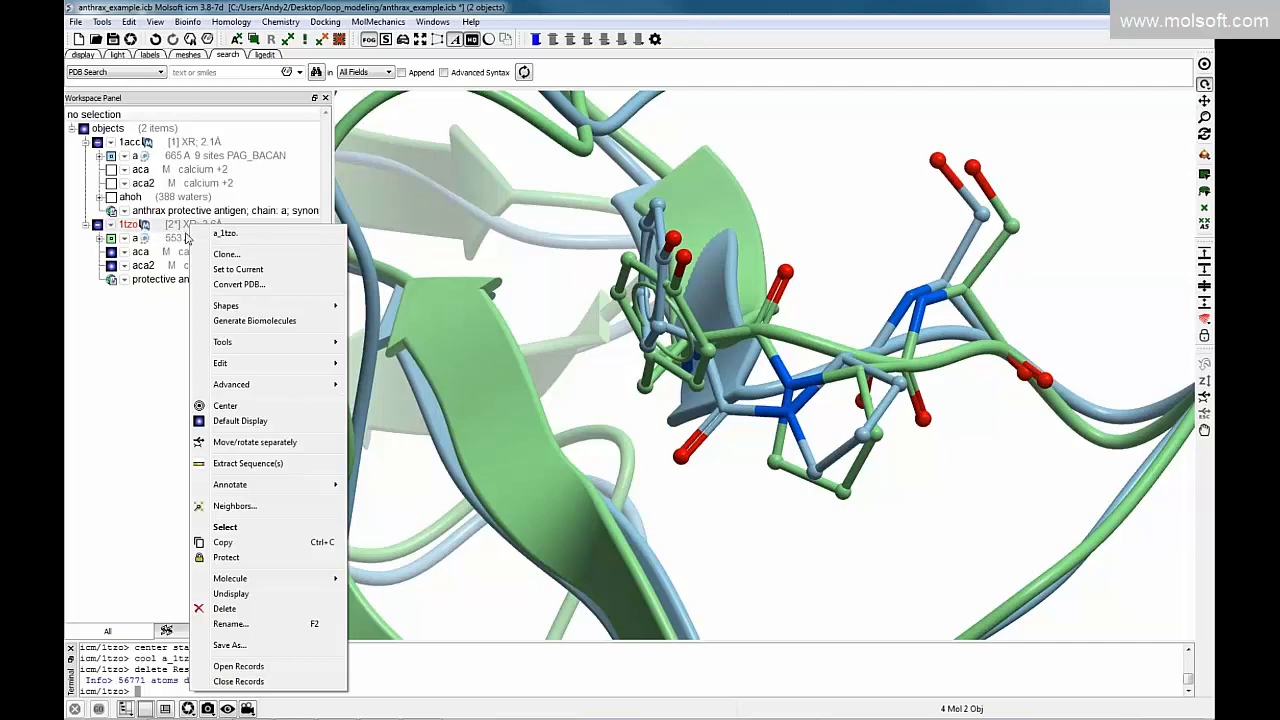
{"action": "left_click", "coordinate": [228, 285]}
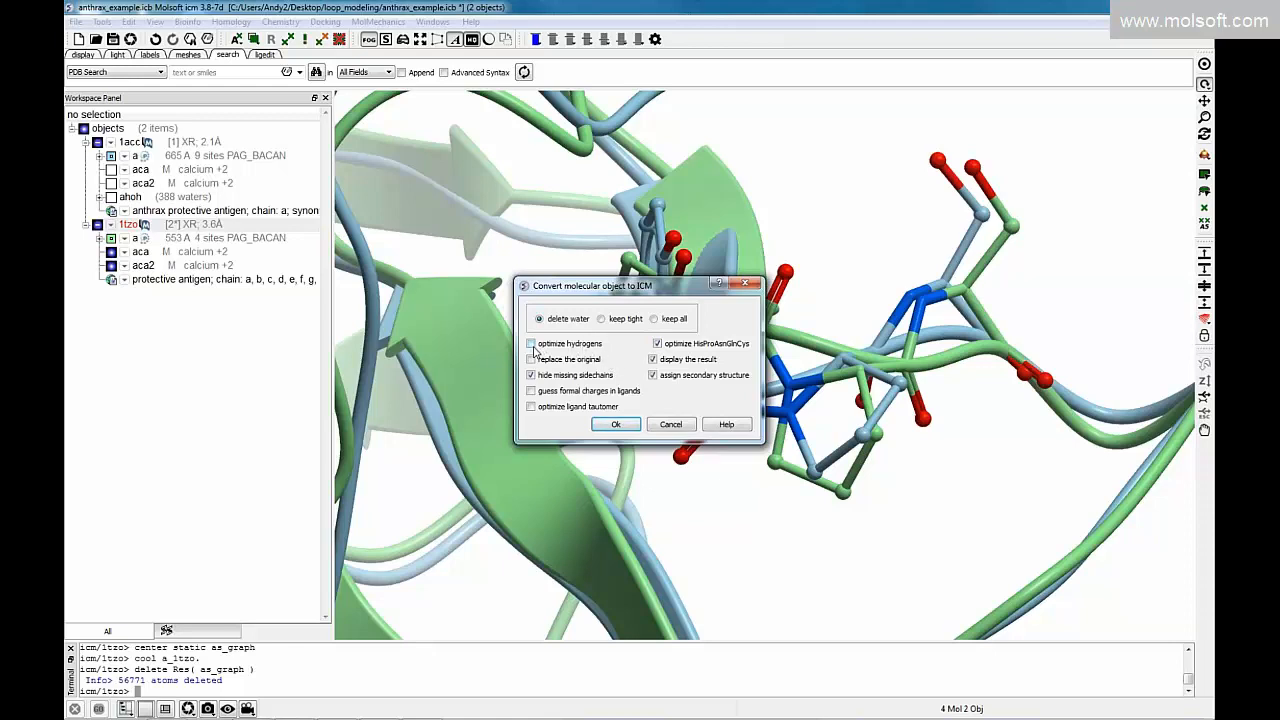
{"action": "left_click", "coordinate": [601, 319]}
{"action": "left_click", "coordinate": [540, 320]}
{"action": "left_click", "coordinate": [540, 360]}
{"action": "left_click", "coordinate": [616, 425]}
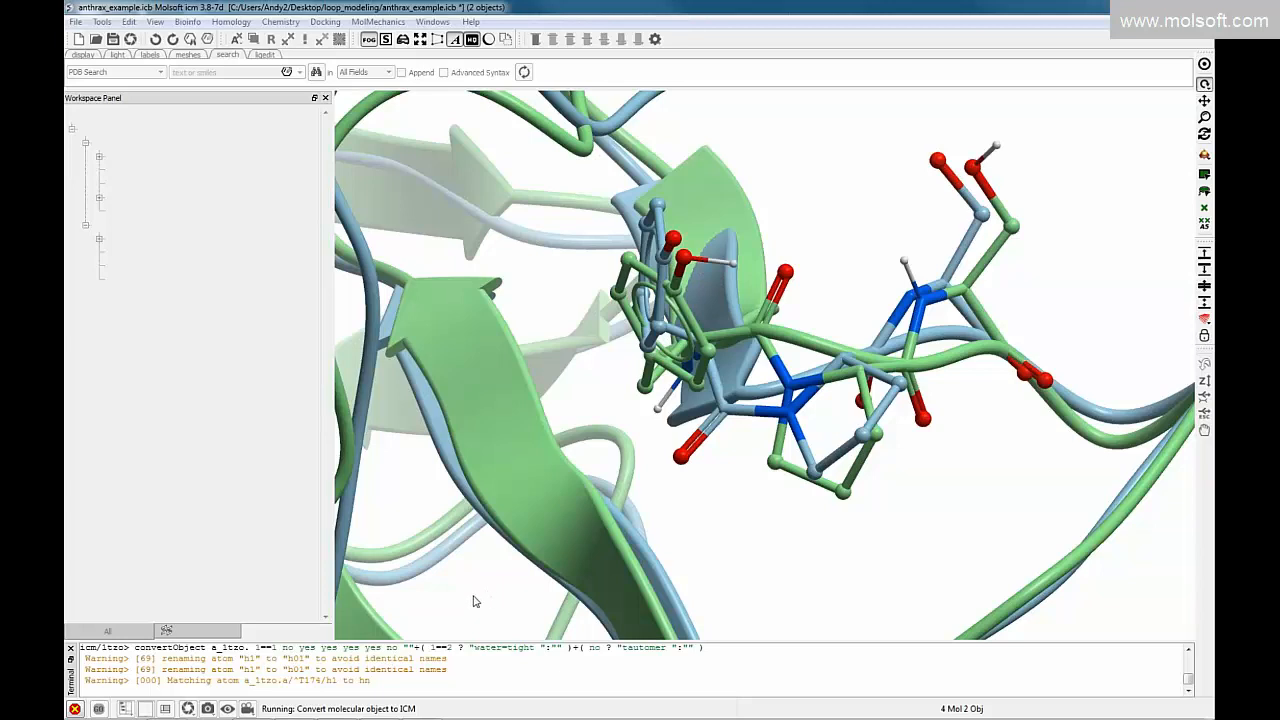
{"action": "mouse_move", "coordinate": [83, 710]}
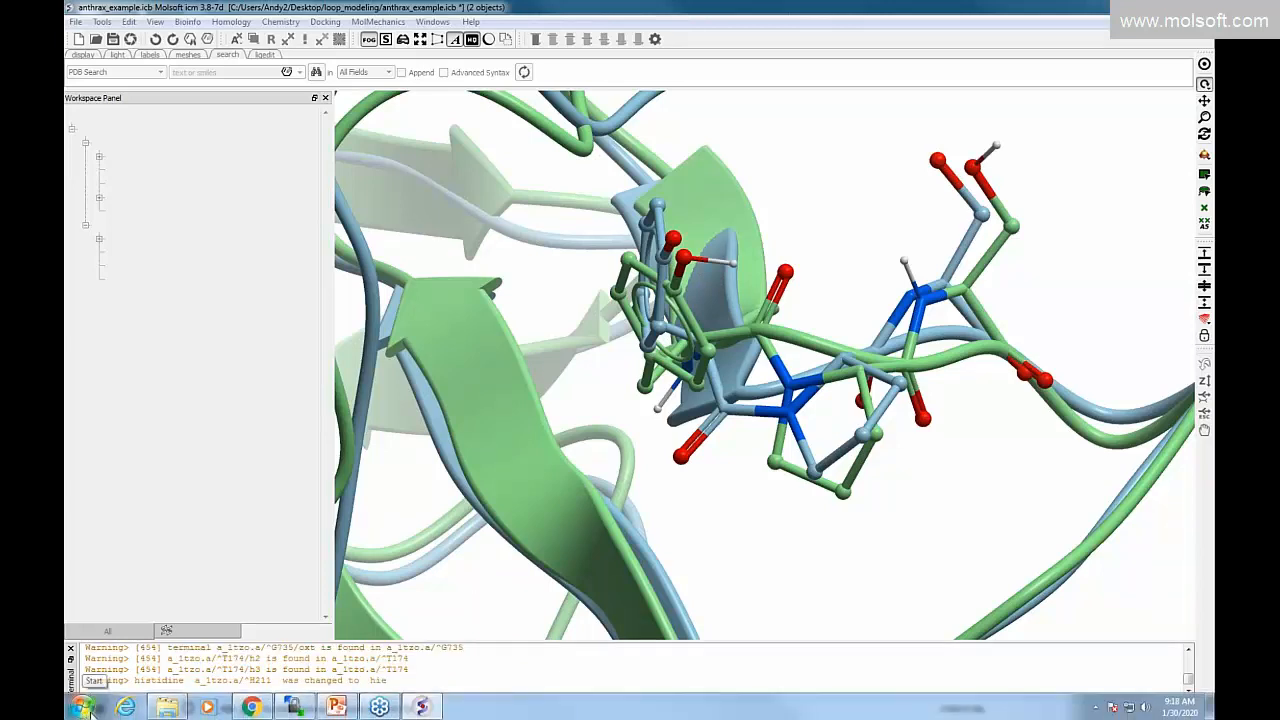
{"action": "left_click", "coordinate": [83, 710]}
{"action": "left_click", "coordinate": [83, 710]}
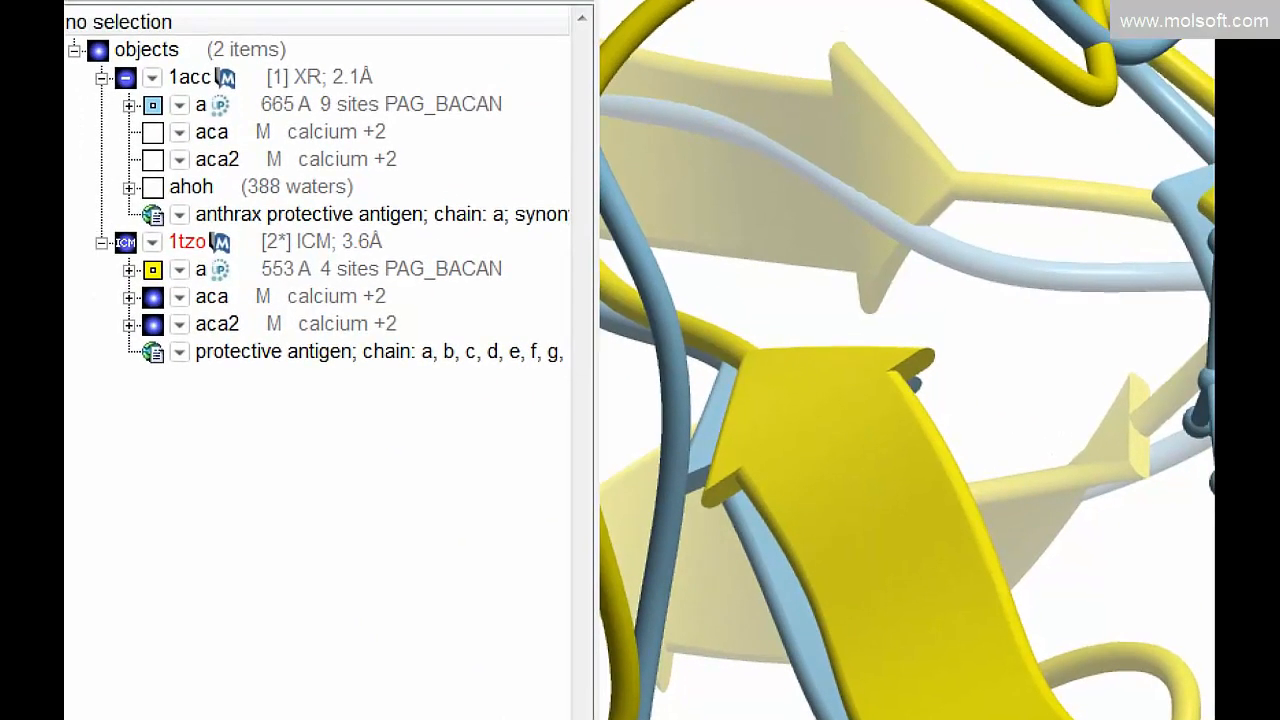
{"action": "mouse_move", "coordinate": [335, 222]}
{"action": "left_mouse_down"}
{"action": "mouse_move", "coordinate": [295, 276]}
{"action": "mouse_move", "coordinate": [299, 214]}
{"action": "left_mouse_up"}
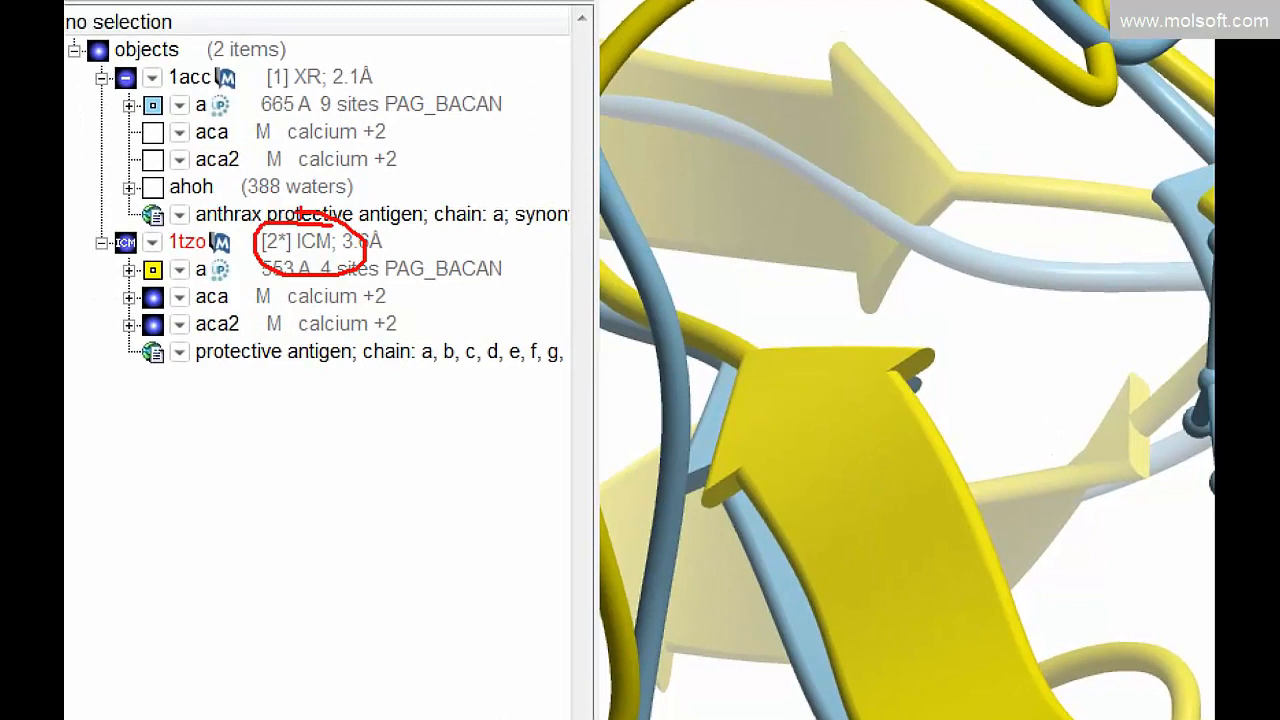
{"action": "mouse_move", "coordinate": [325, 51]}
{"action": "left_mouse_down"}
{"action": "mouse_move", "coordinate": [258, 76]}
{"action": "mouse_move", "coordinate": [315, 54]}
{"action": "left_mouse_up"}
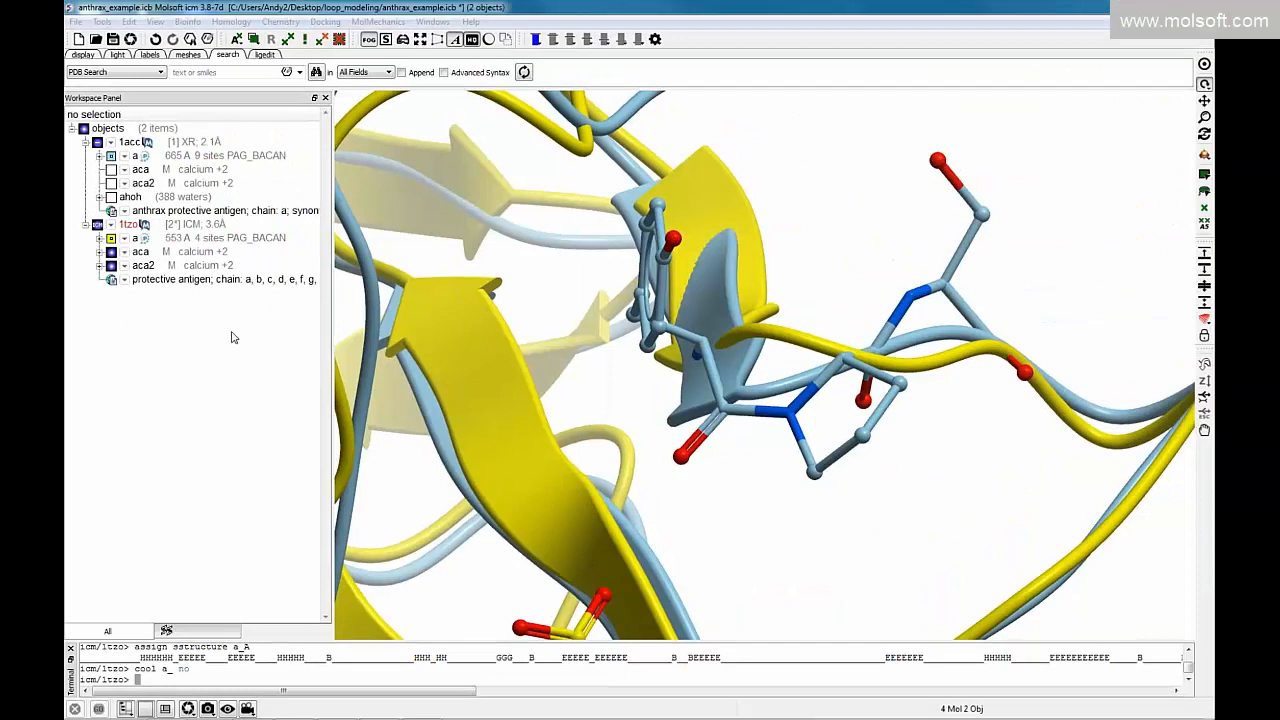
Hide chain a of 1acc and display the four residues YYPS, starting at 410 in chain a of 1tzo, as xsticks.
{"action": "left_click", "coordinate": [111, 157]}
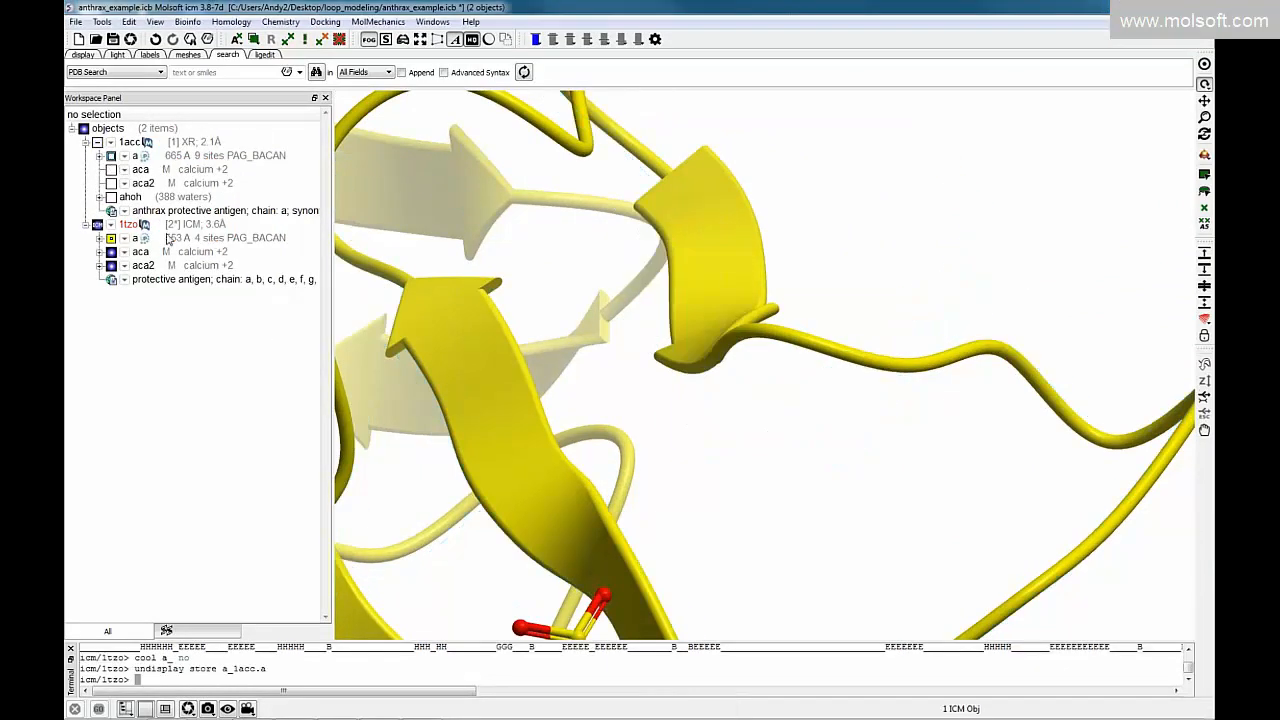
{"action": "left_click", "coordinate": [100, 239]}
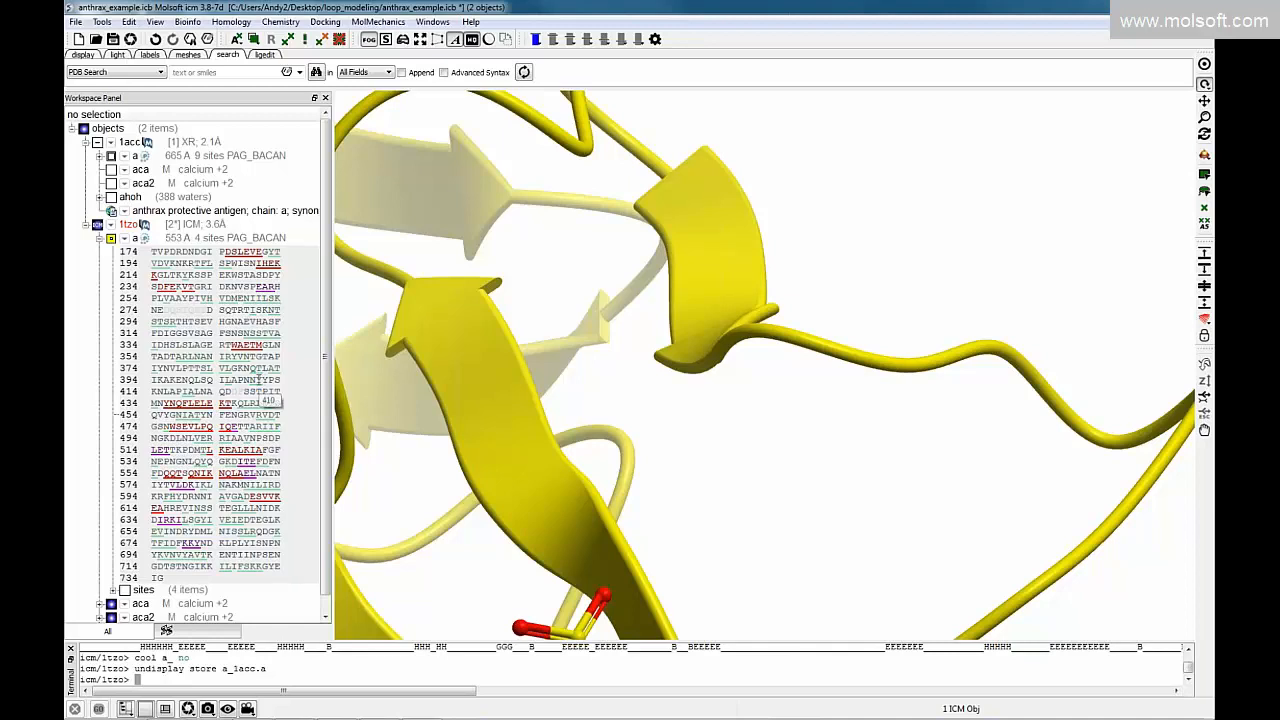
{"action": "left_click_drag", "start_coordinate": [258, 379], "coordinate": [279, 381]}
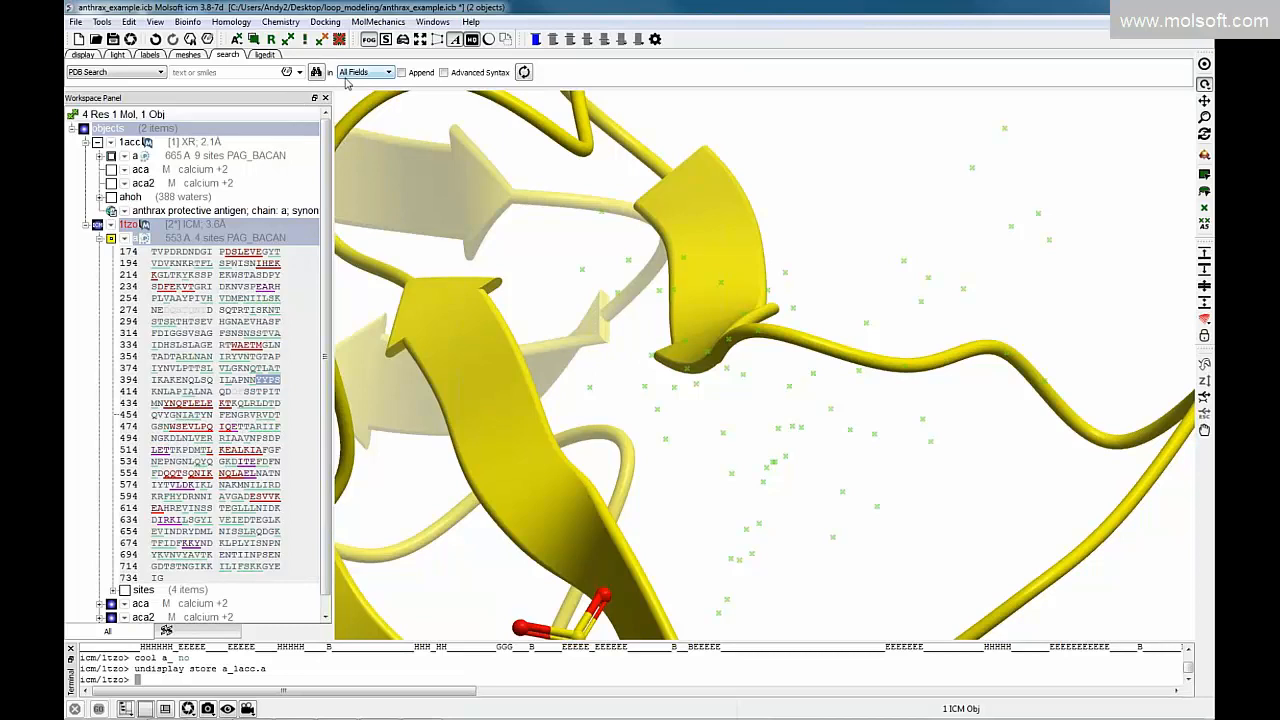
{"action": "left_click", "coordinate": [84, 55]}
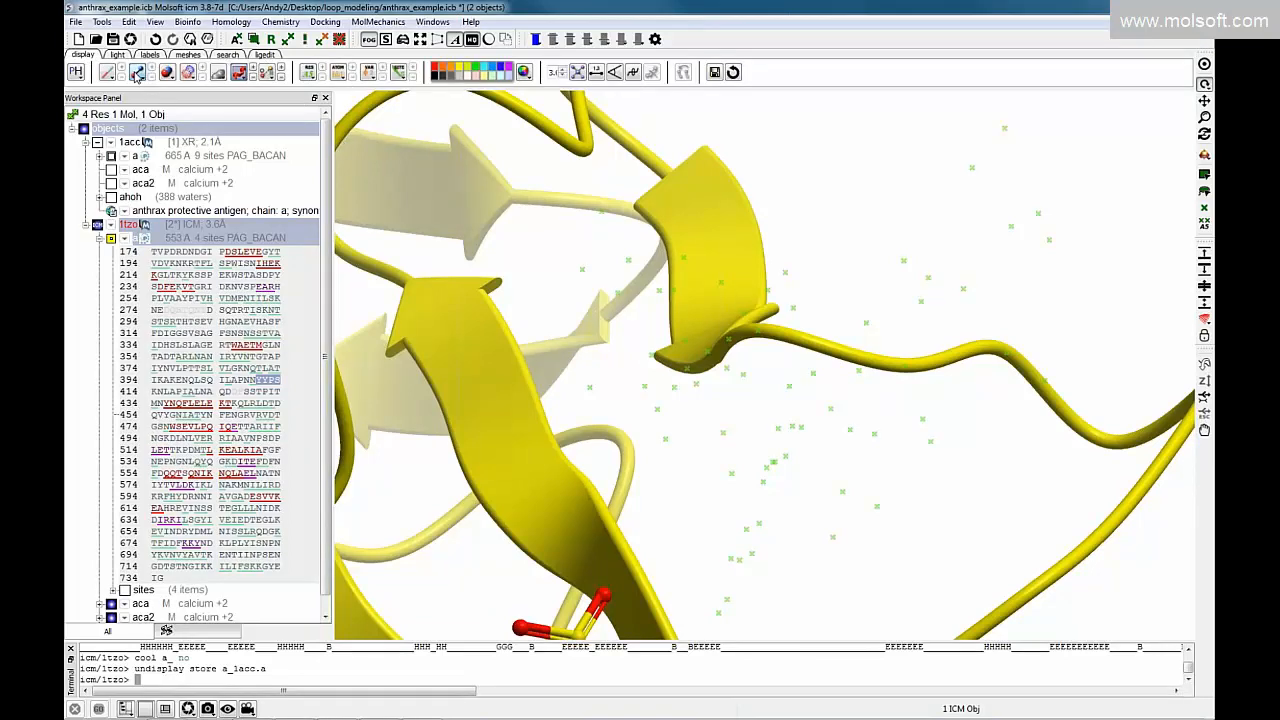
{"action": "left_click", "coordinate": [137, 73]}
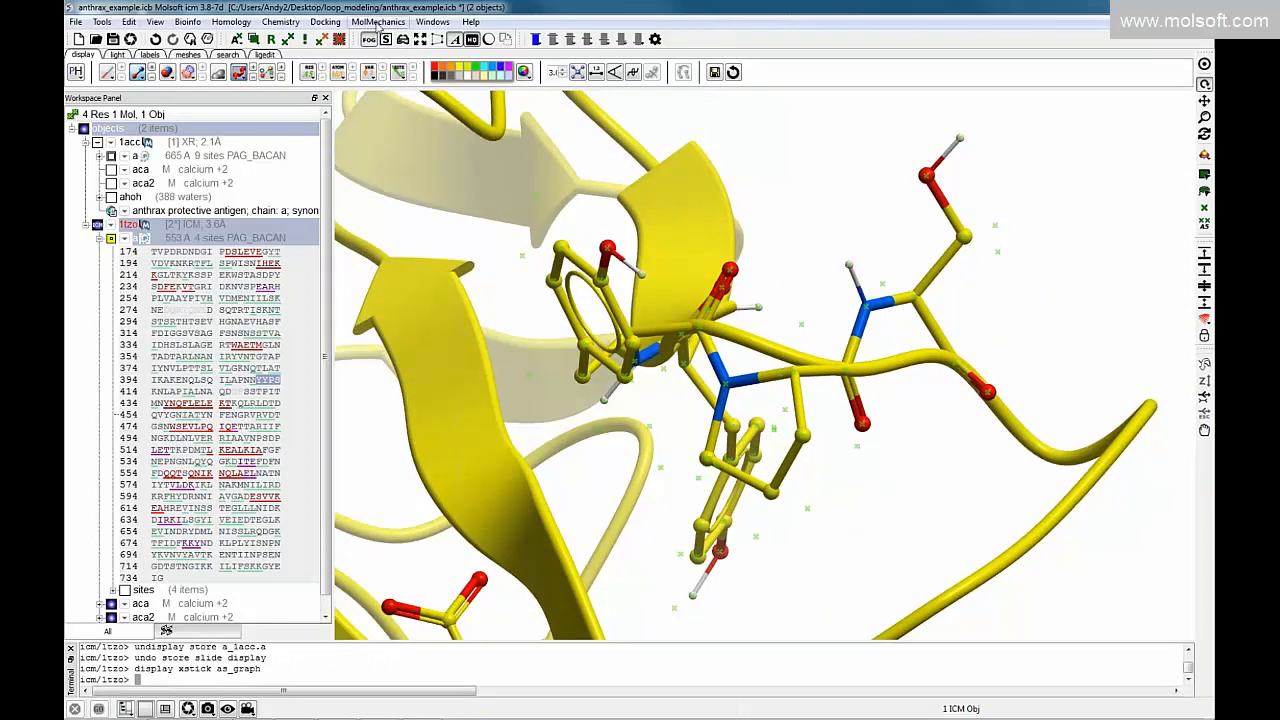
Open the loop sampling and modeling setup for the four selected residues and review its interactive options.
{"action": "left_click", "coordinate": [377, 22]}
{"action": "mouse_move", "coordinate": [392, 192]}
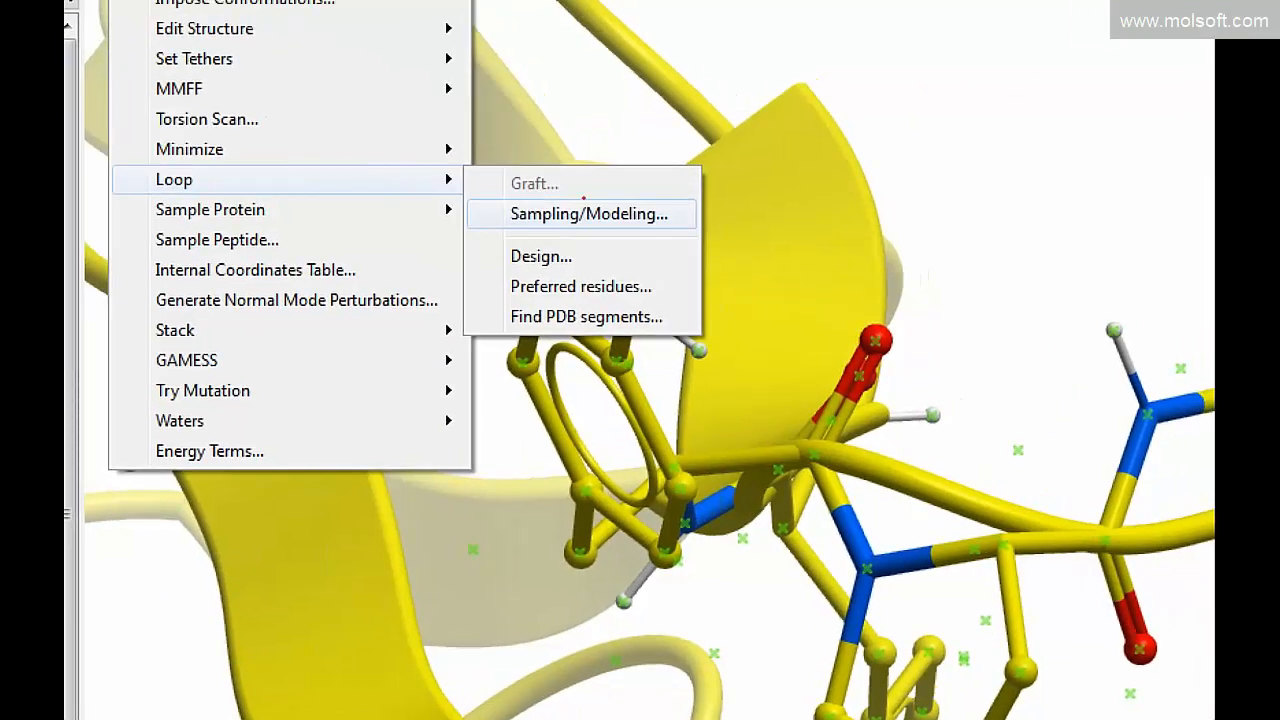
{"action": "mouse_move", "coordinate": [594, 197]}
{"action": "left_mouse_down"}
{"action": "mouse_move", "coordinate": [480, 220]}
{"action": "mouse_move", "coordinate": [642, 234]}
{"action": "mouse_move", "coordinate": [693, 210]}
{"action": "left_mouse_up"}
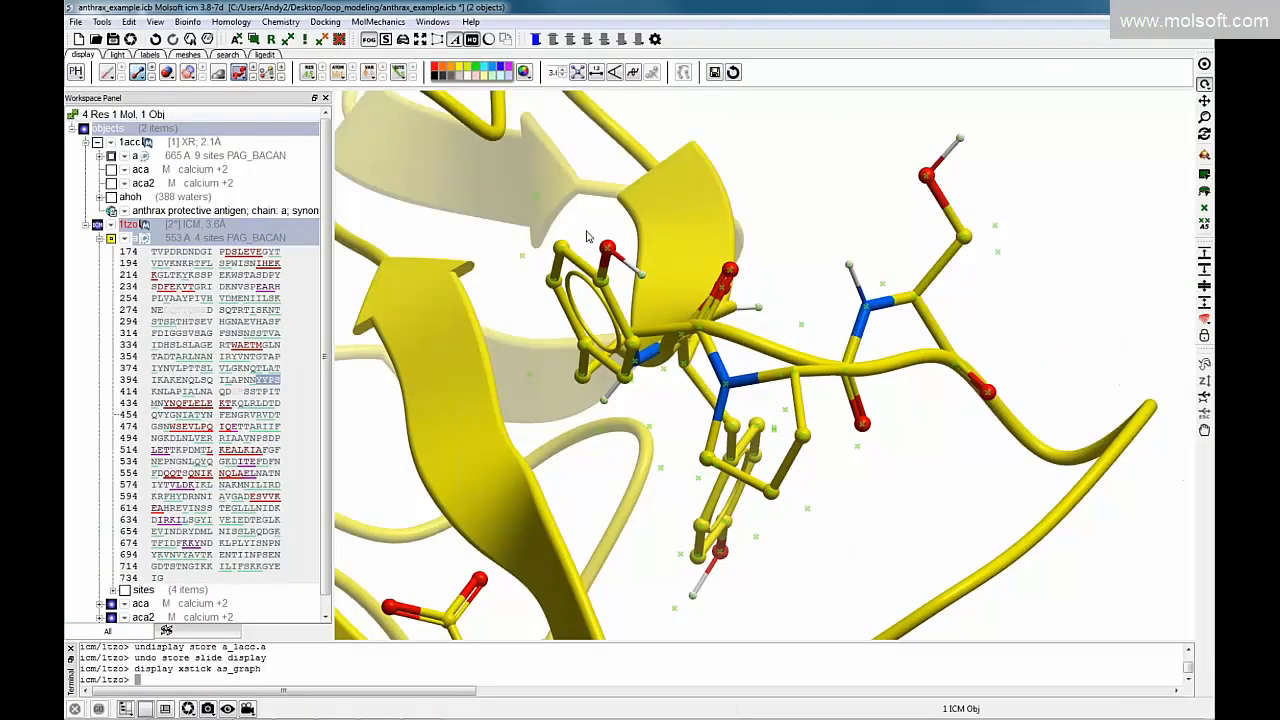
{"action": "left_click", "coordinate": [378, 21]}
{"action": "mouse_move", "coordinate": [420, 188]}
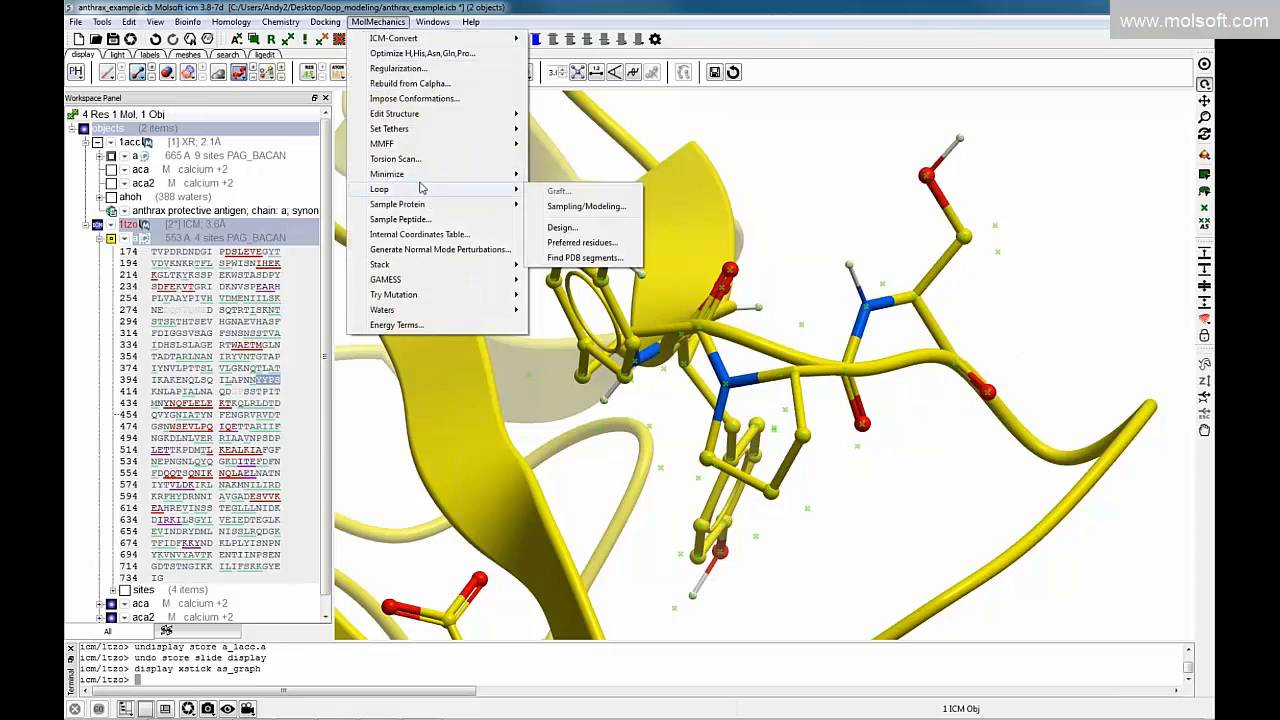
{"action": "left_click", "coordinate": [586, 206]}
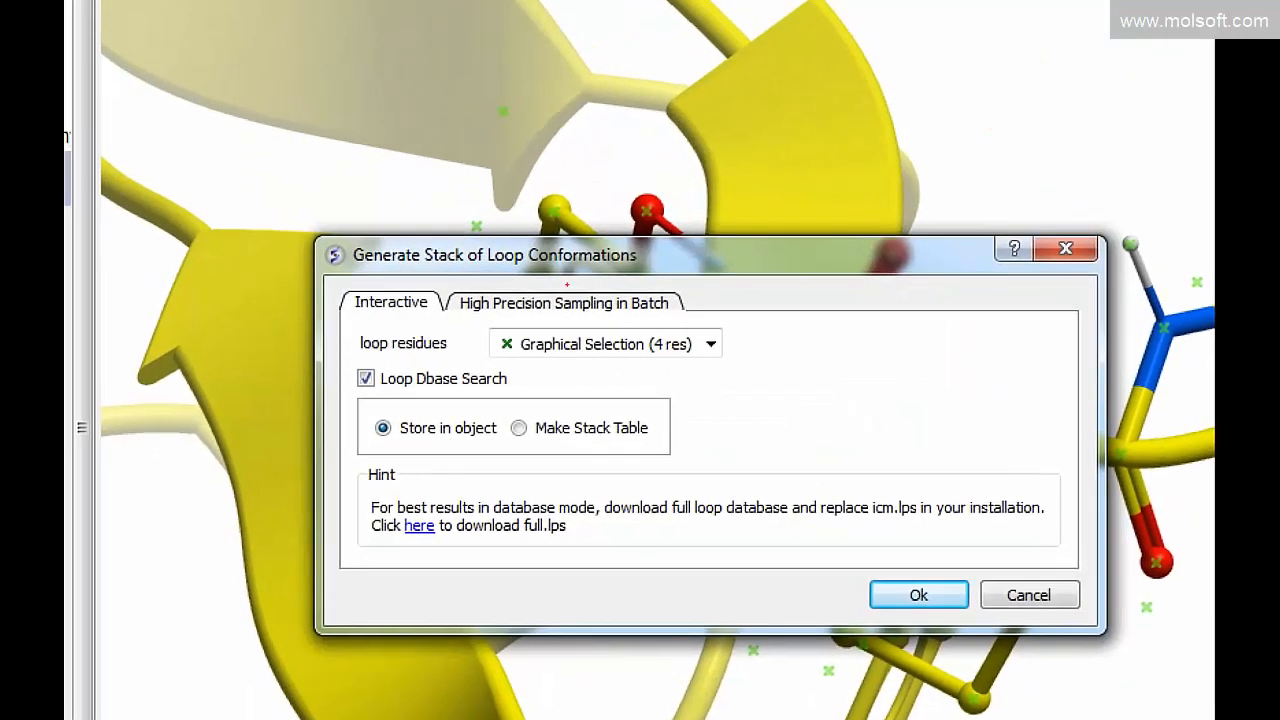
{"action": "left_click_drag", "start_coordinate": [424, 287], "coordinate": [365, 270]}
{"action": "mouse_move", "coordinate": [338, 312]}
{"action": "left_mouse_down"}
{"action": "mouse_move", "coordinate": [404, 326]}
{"action": "mouse_move", "coordinate": [440, 295]}
{"action": "mouse_move", "coordinate": [415, 276]}
{"action": "left_mouse_up"}
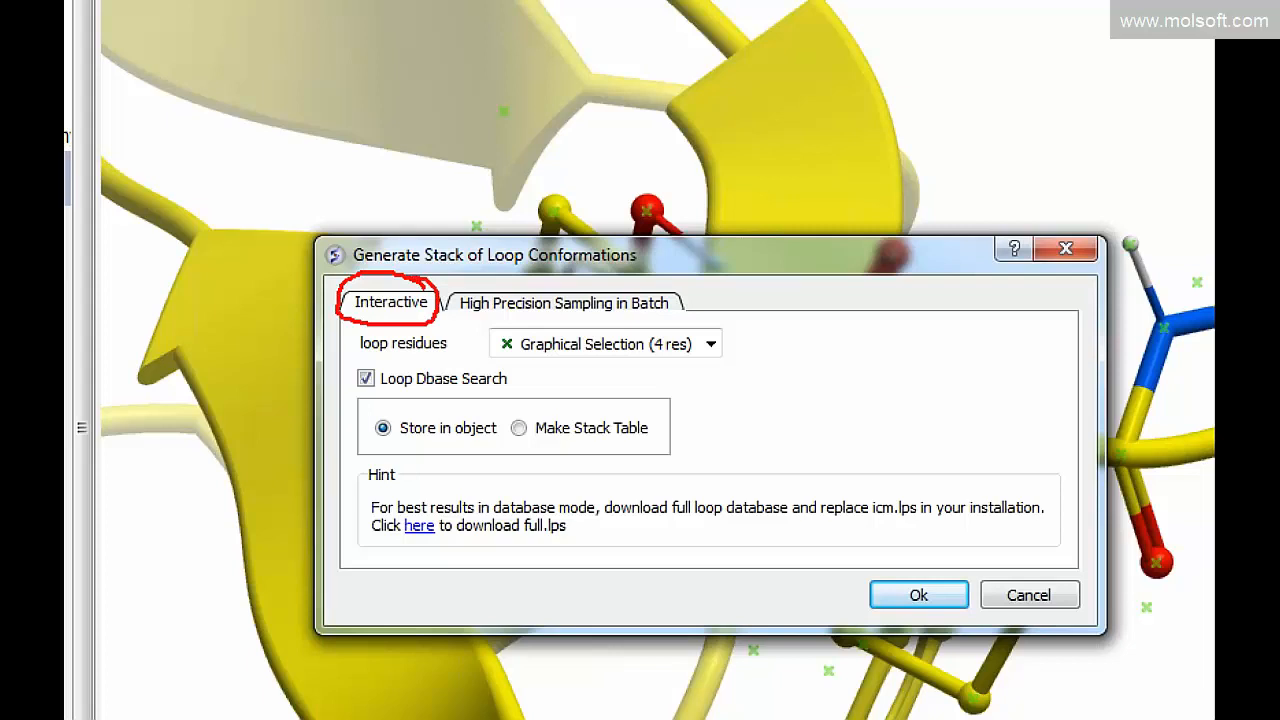
{"action": "mouse_move", "coordinate": [476, 366]}
{"action": "left_mouse_down"}
{"action": "mouse_move", "coordinate": [360, 354]}
{"action": "mouse_move", "coordinate": [466, 398]}
{"action": "mouse_move", "coordinate": [470, 356]}
{"action": "left_mouse_up"}
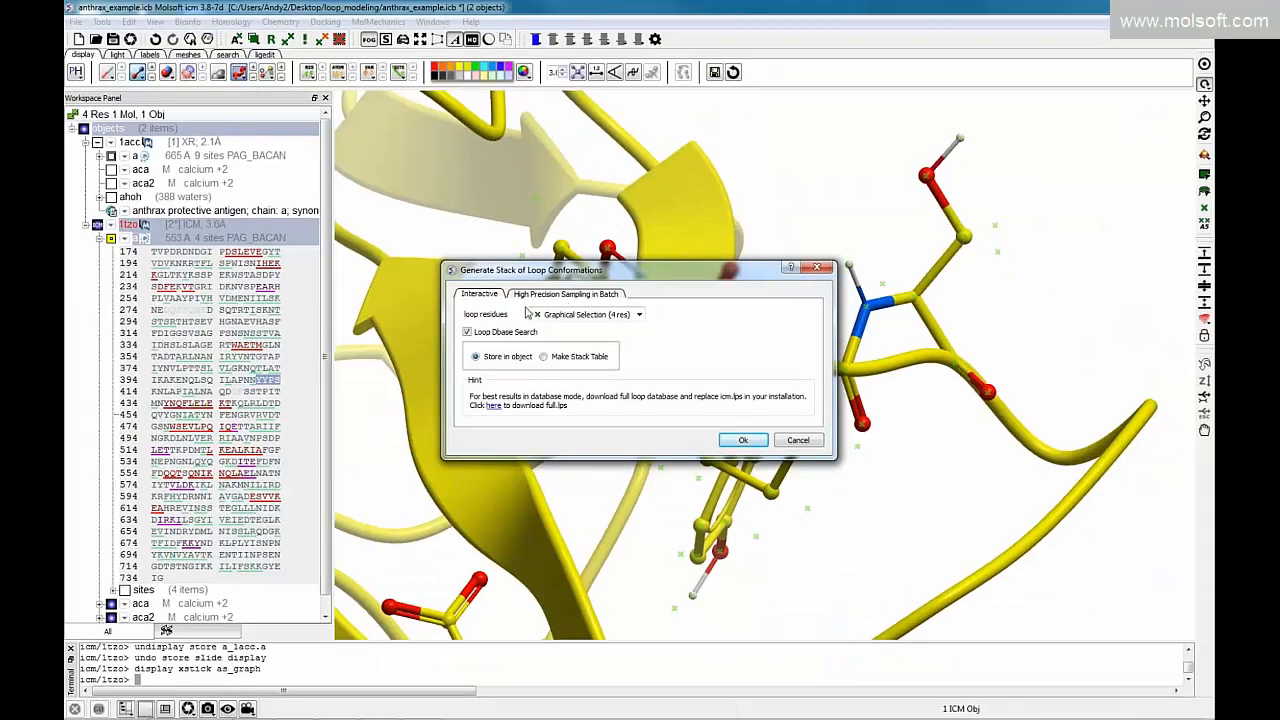
Compare the interactive loop modeling options with those for high precision sampling in batch.
{"action": "left_click", "coordinate": [535, 298]}
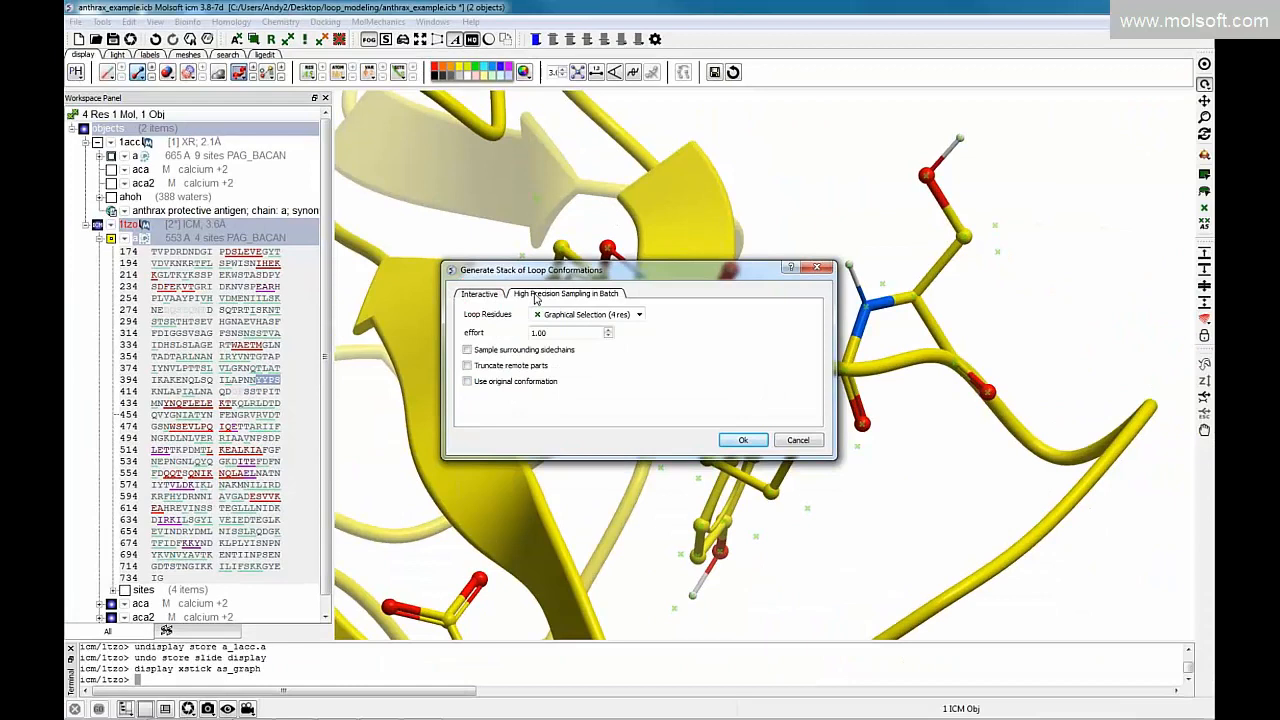
{"action": "left_click", "coordinate": [496, 297]}
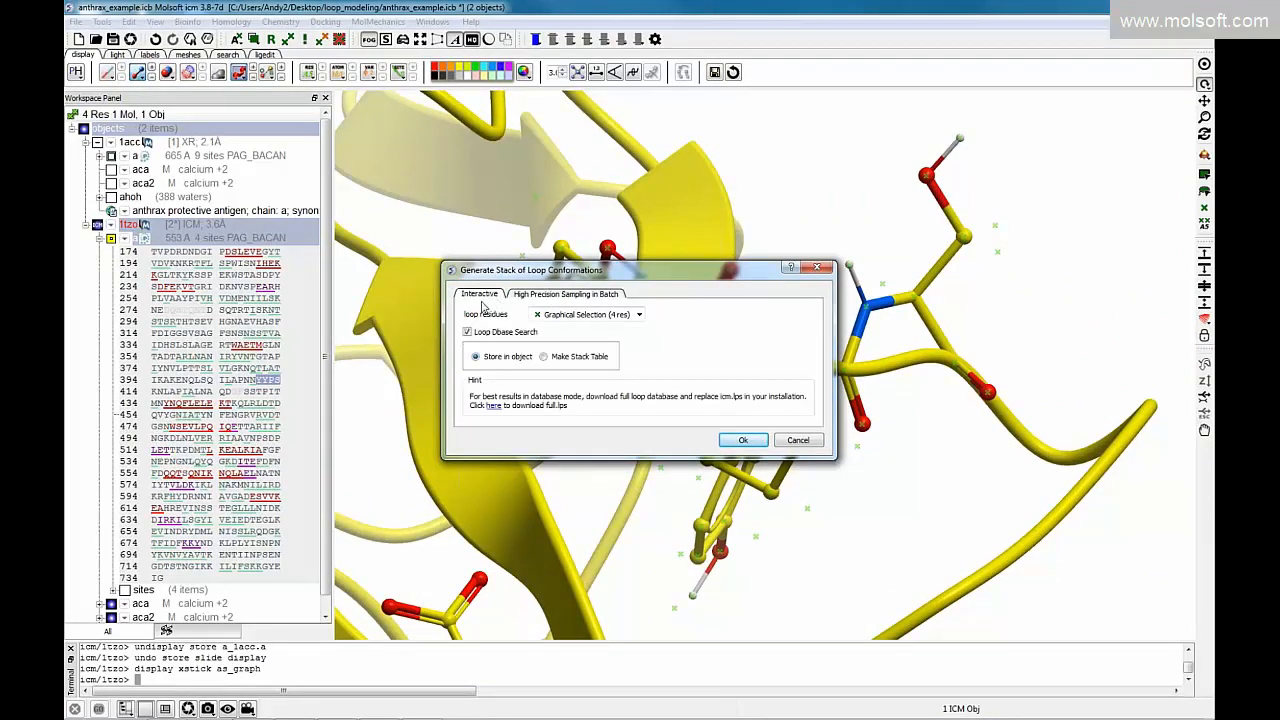
{"action": "left_click", "coordinate": [565, 296]}
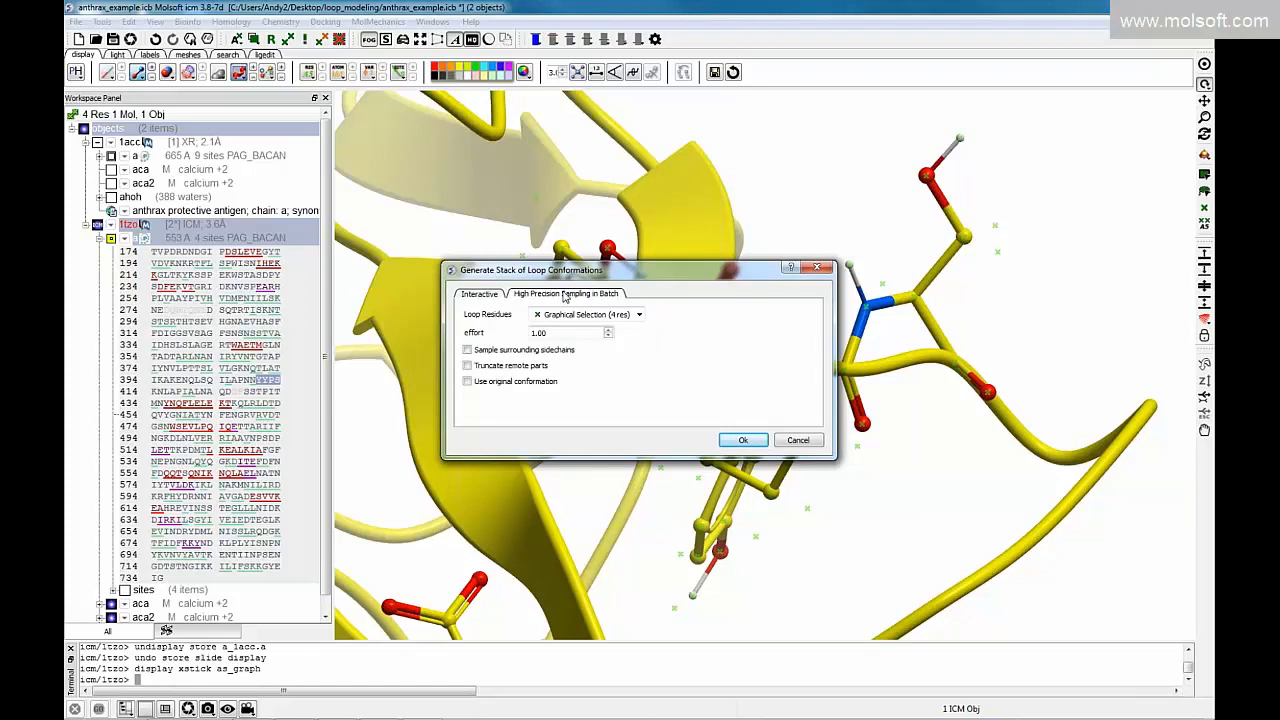
{"action": "left_click_drag", "start_coordinate": [609, 278], "coordinate": [426, 324]}
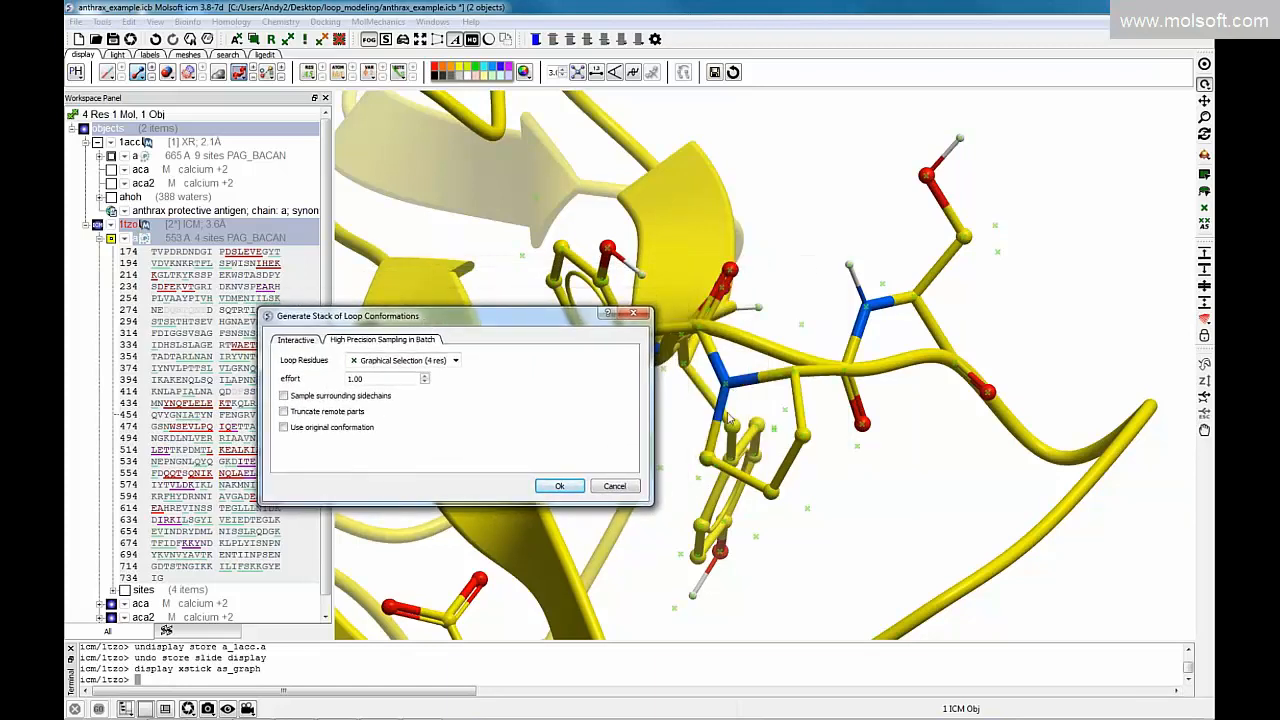
{"action": "left_click_drag", "start_coordinate": [505, 315], "coordinate": [535, 237]}
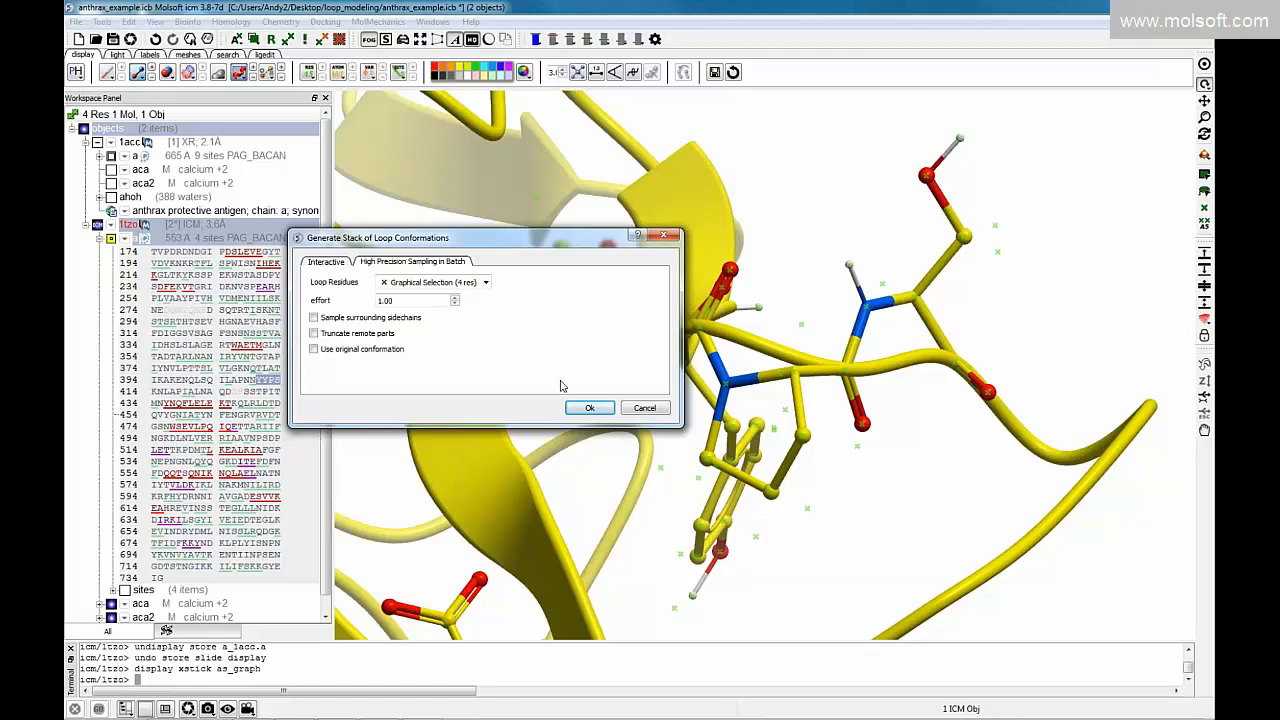
Generate a stack of conformations for the four-residue loop interactively, using the loop database search and storing the stack in the object.
{"action": "left_click", "coordinate": [343, 355]}
{"action": "left_click", "coordinate": [333, 262]}
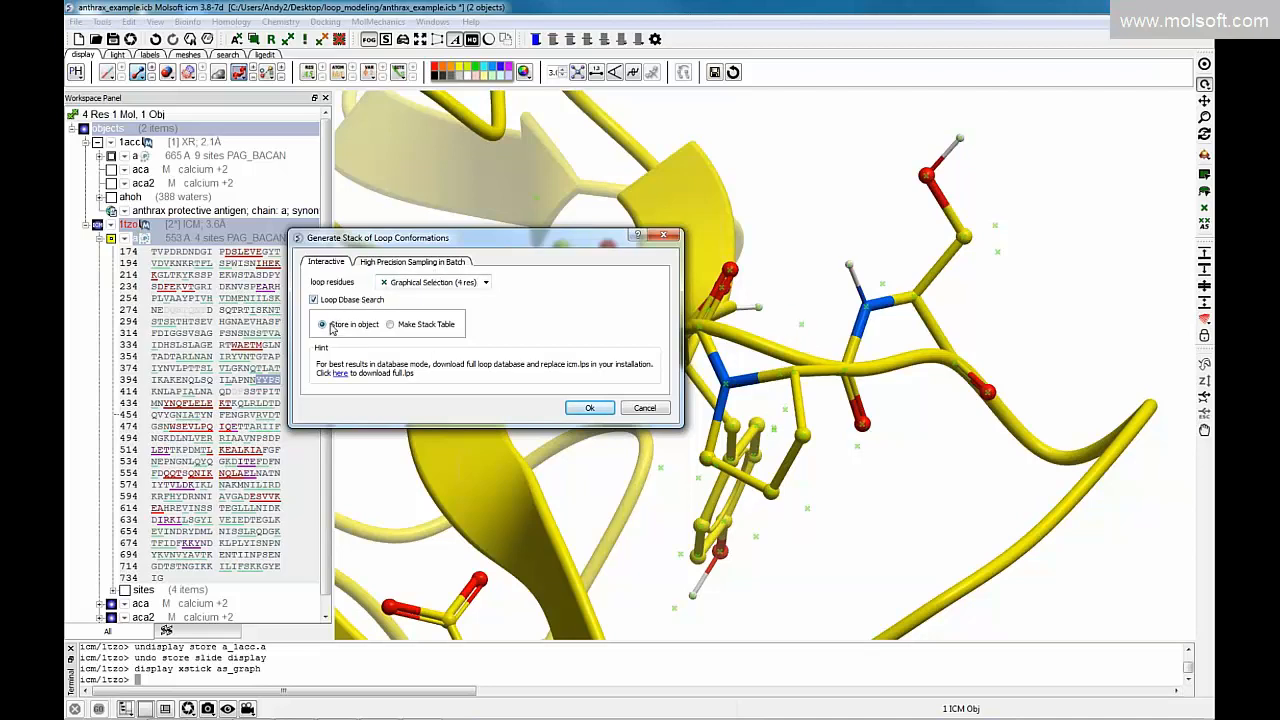
{"action": "left_click", "coordinate": [589, 408]}
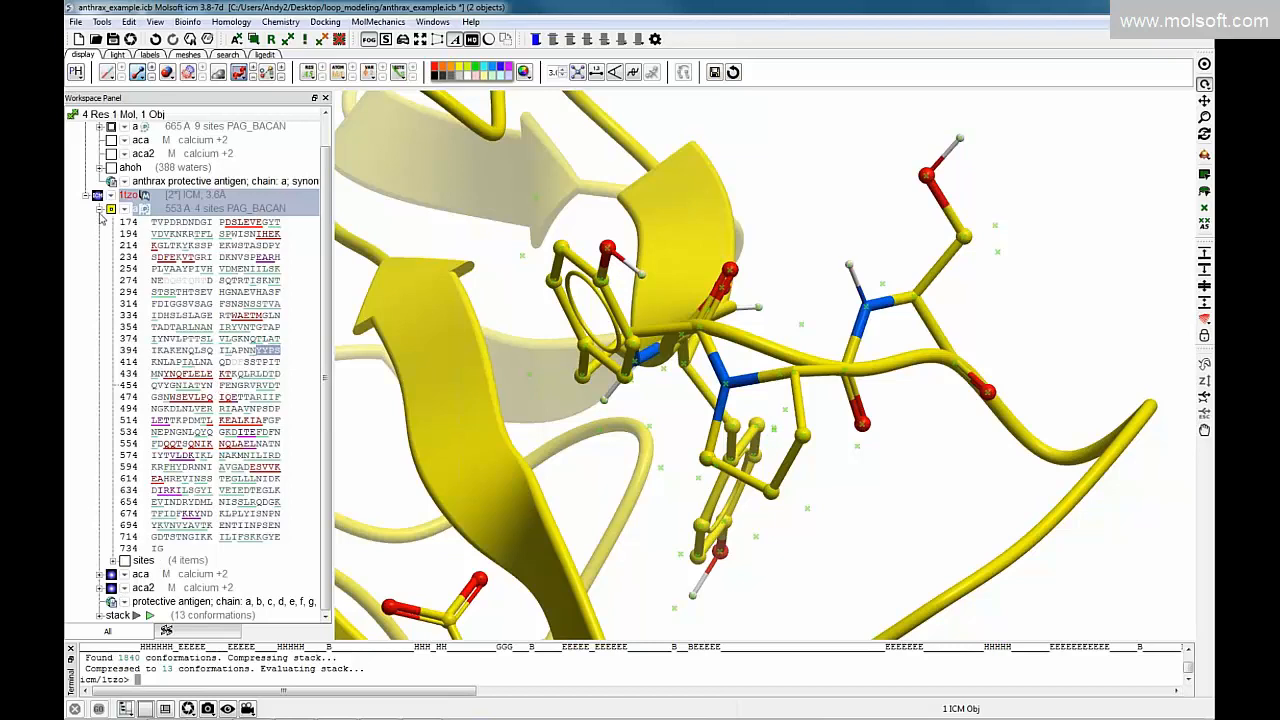
Collapse the sequence of chain a in 1tzo and play the loop conformation stack as an animation, stopping it after viewing.
{"action": "left_click", "coordinate": [99, 210]}
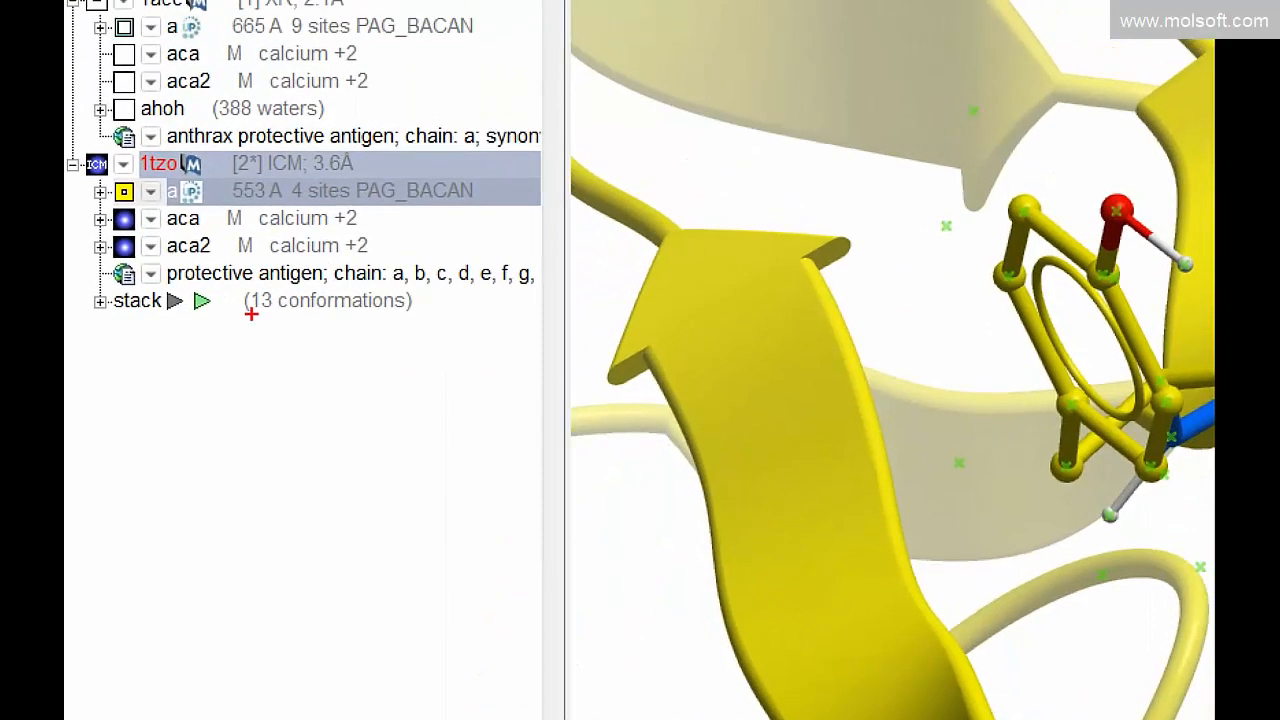
{"action": "mouse_move", "coordinate": [255, 282]}
{"action": "left_mouse_down"}
{"action": "mouse_move", "coordinate": [80, 292]}
{"action": "mouse_move", "coordinate": [372, 346]}
{"action": "mouse_move", "coordinate": [385, 282]}
{"action": "left_mouse_up"}
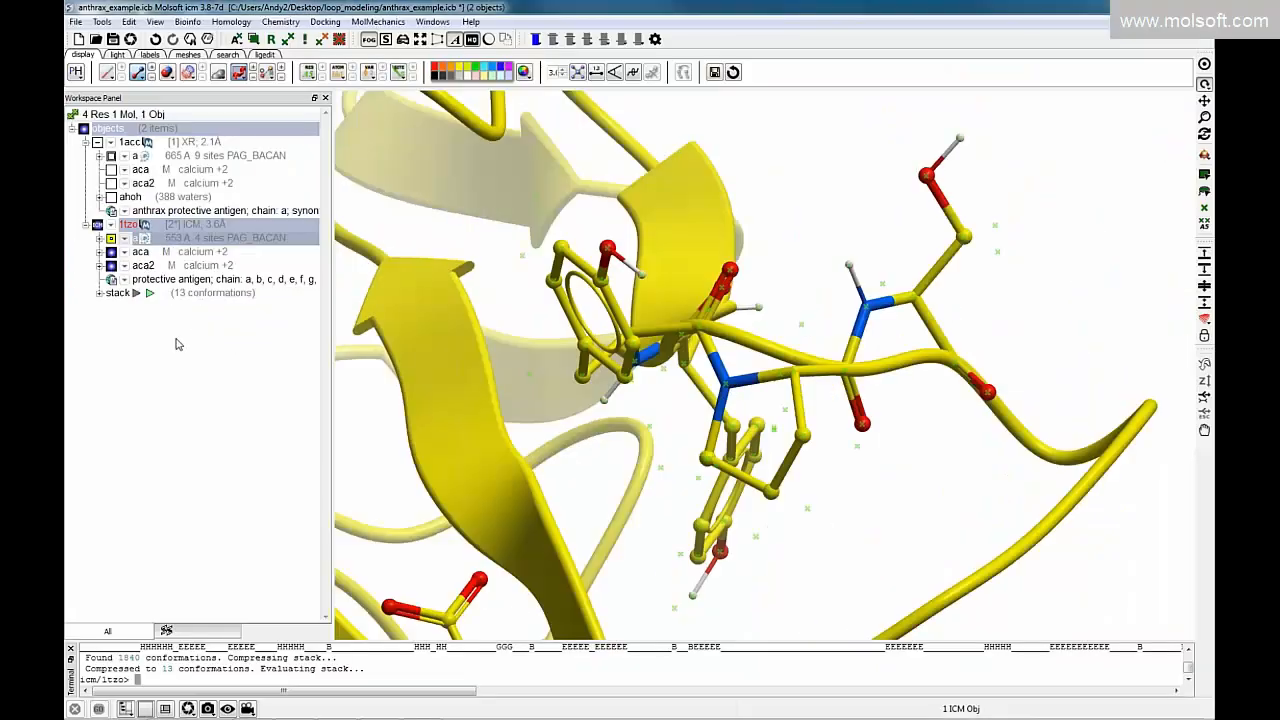
{"action": "left_click", "coordinate": [148, 294]}
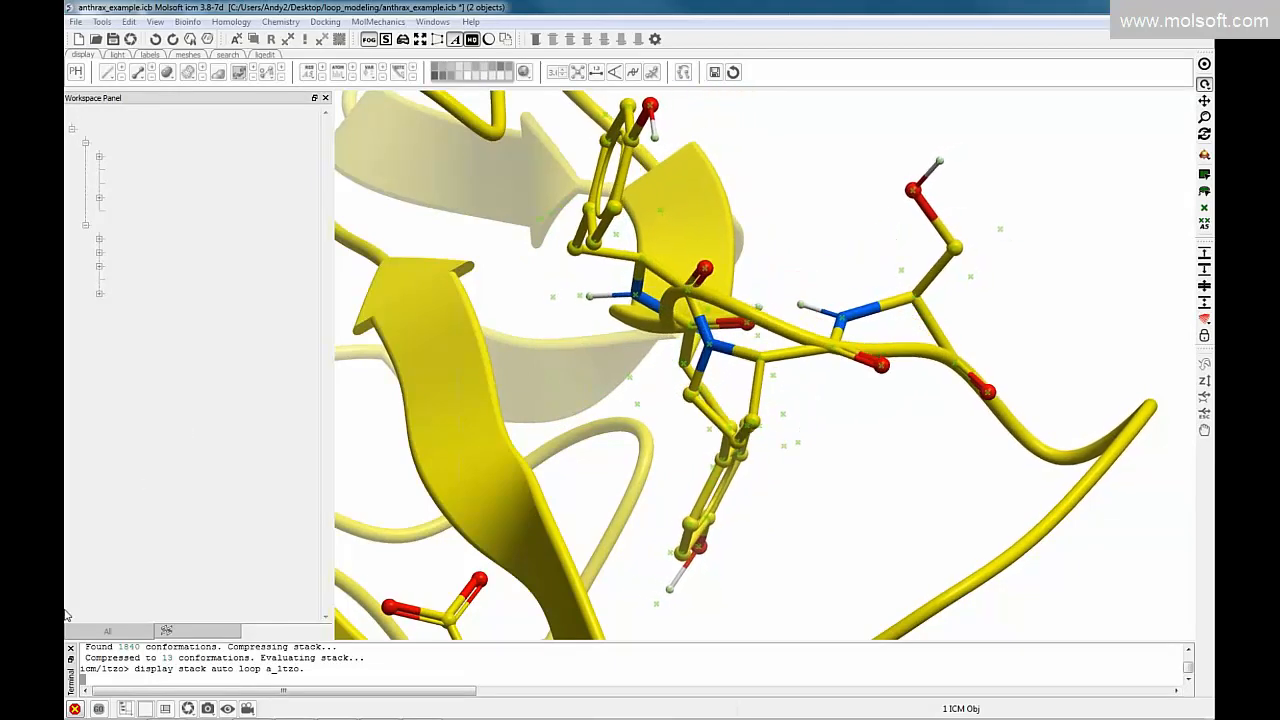
{"action": "mouse_move", "coordinate": [76, 711]}
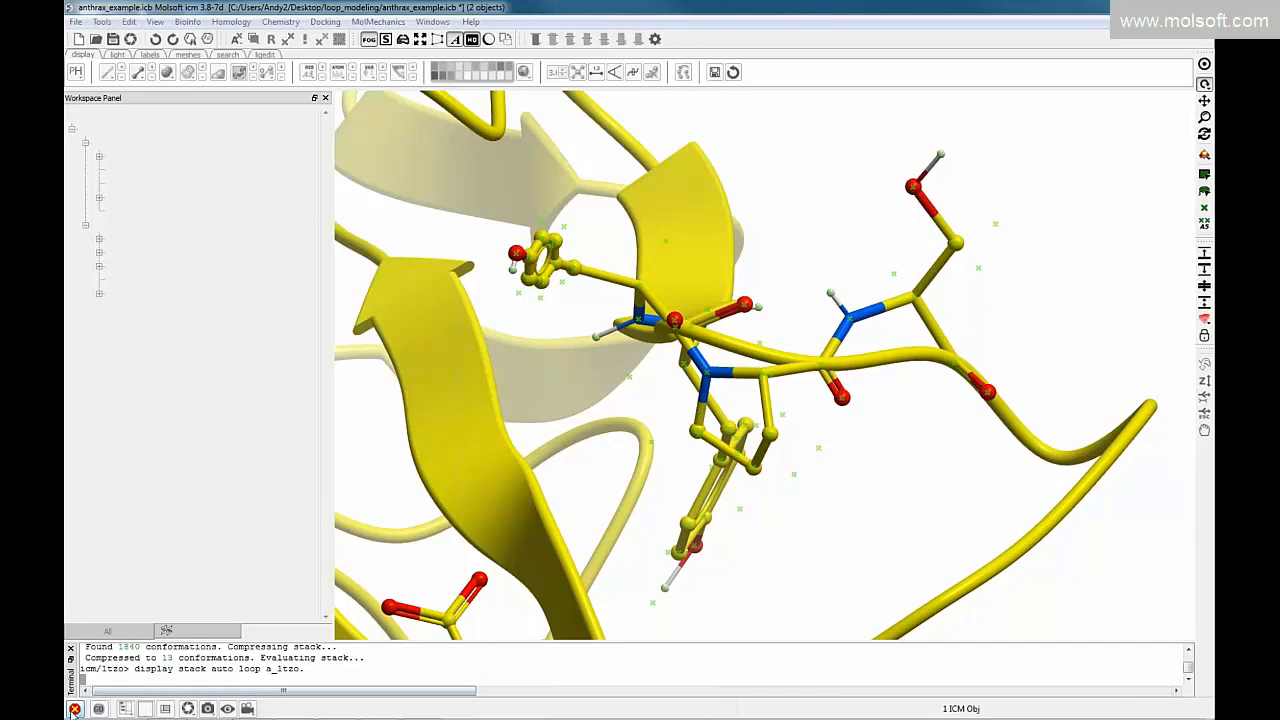
{"action": "left_click", "coordinate": [74, 709]}
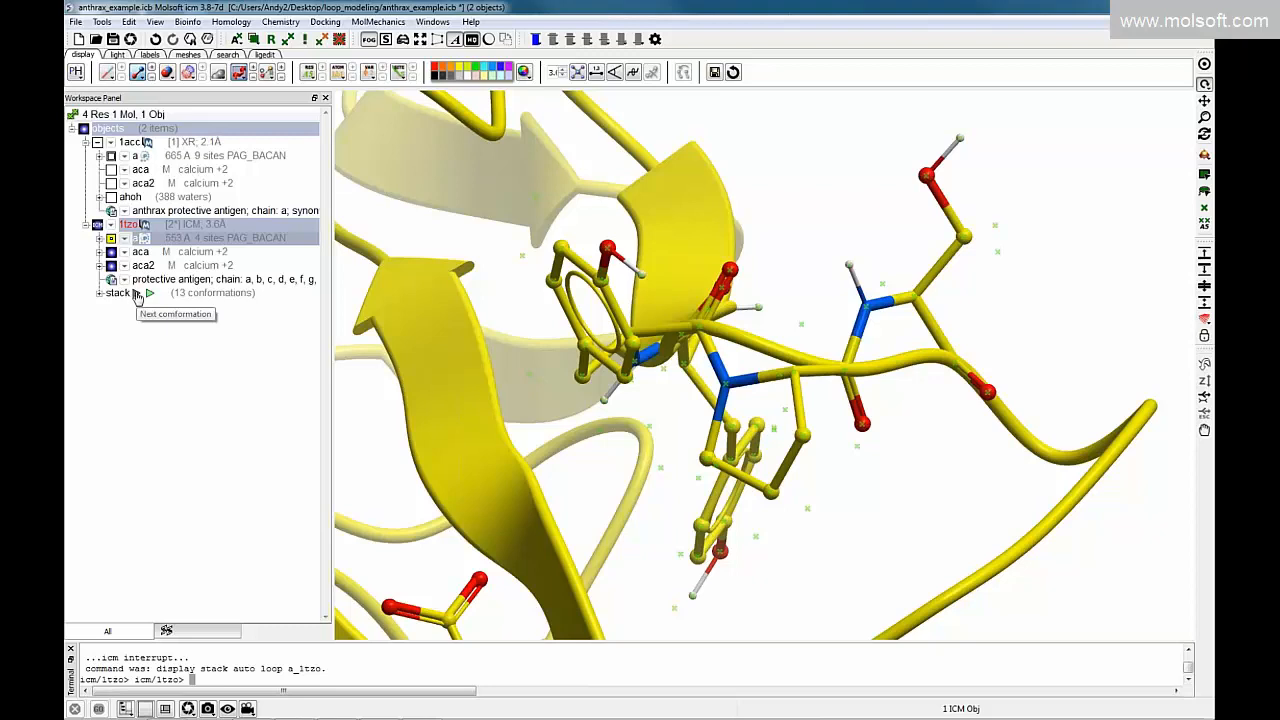
Step through the 1tzo loop conformations one at a time, from 3 to 13 and back round to 1.
{"action": "left_click", "coordinate": [137, 295]}
{"action": "left_click", "coordinate": [137, 295]}
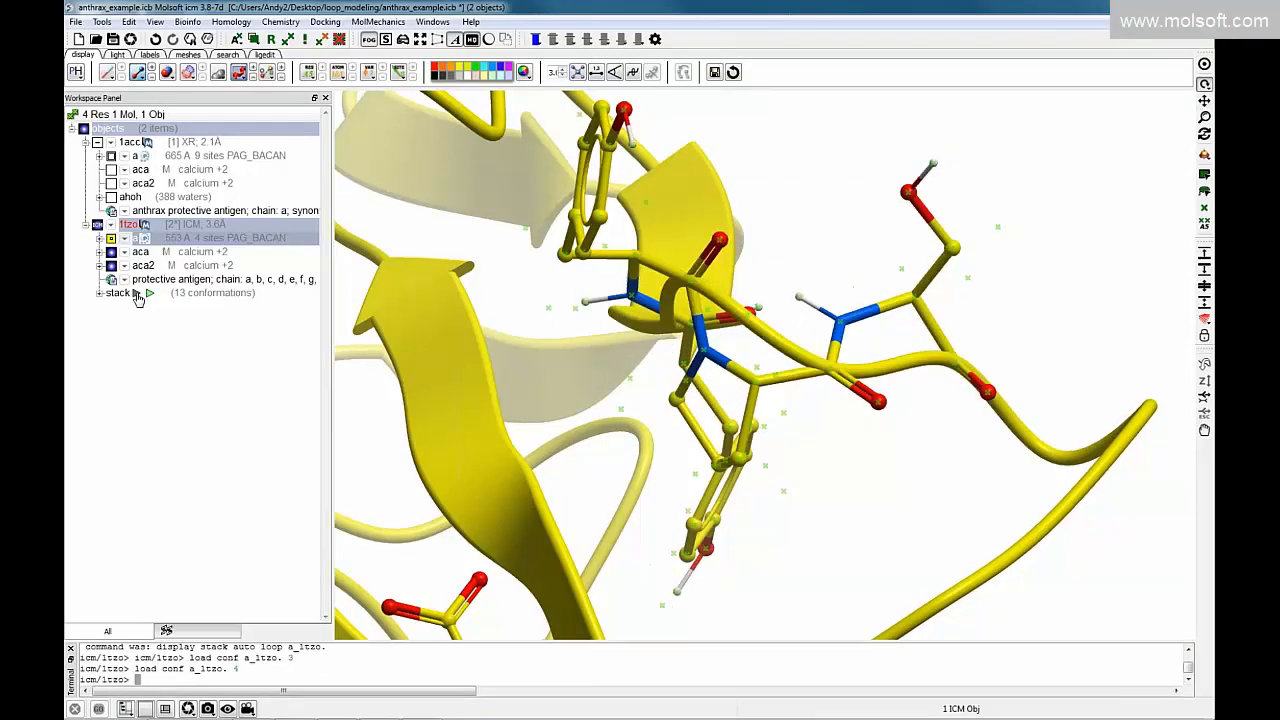
{"action": "left_click", "coordinate": [137, 295]}
{"action": "left_click", "coordinate": [137, 295]}
{"action": "left_click", "coordinate": [137, 295]}
{"action": "left_click", "coordinate": [137, 295]}
{"action": "left_click", "coordinate": [137, 295]}
{"action": "left_click", "coordinate": [137, 295]}
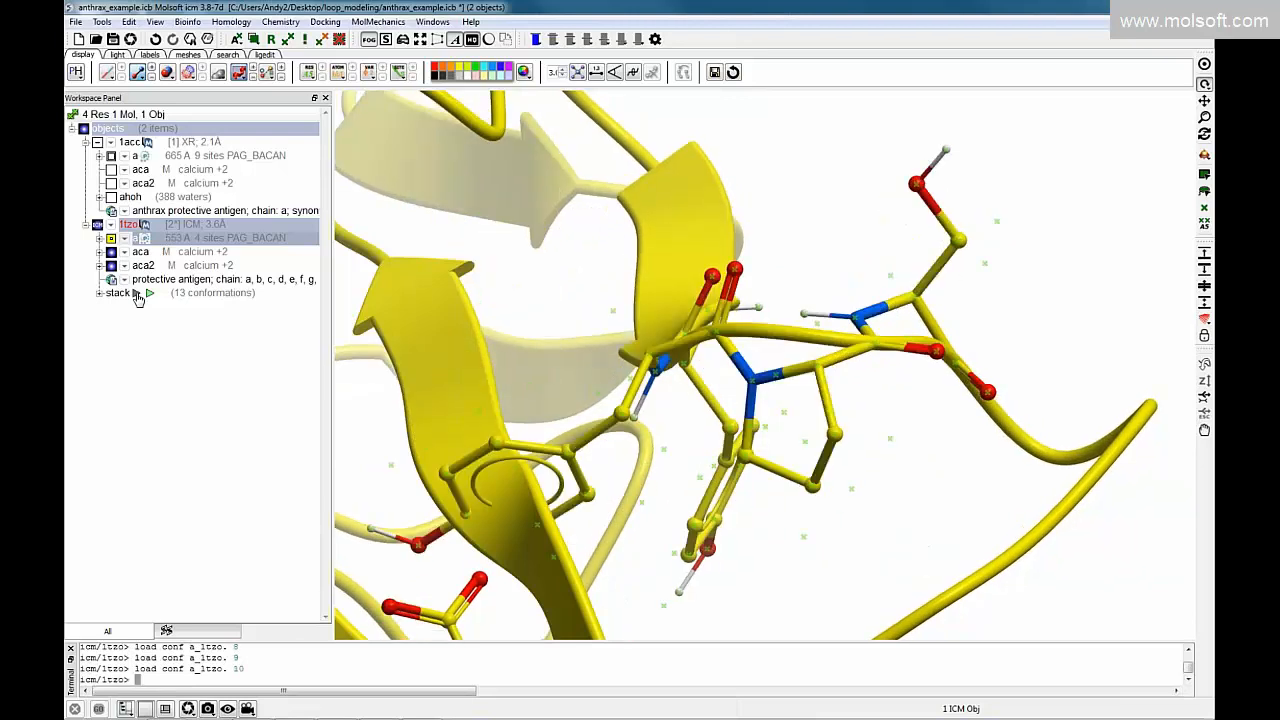
{"action": "left_click", "coordinate": [137, 295]}
{"action": "left_click", "coordinate": [137, 295]}
{"action": "left_click", "coordinate": [137, 295]}
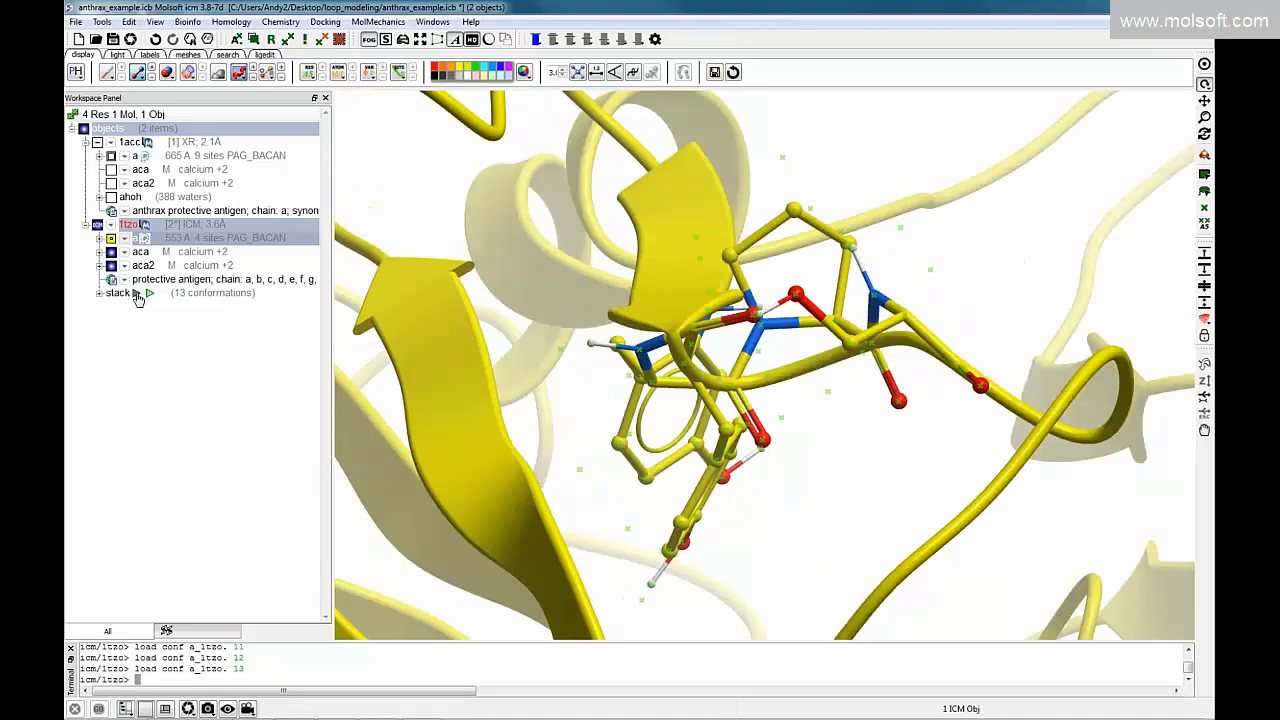
{"action": "left_click", "coordinate": [137, 295]}
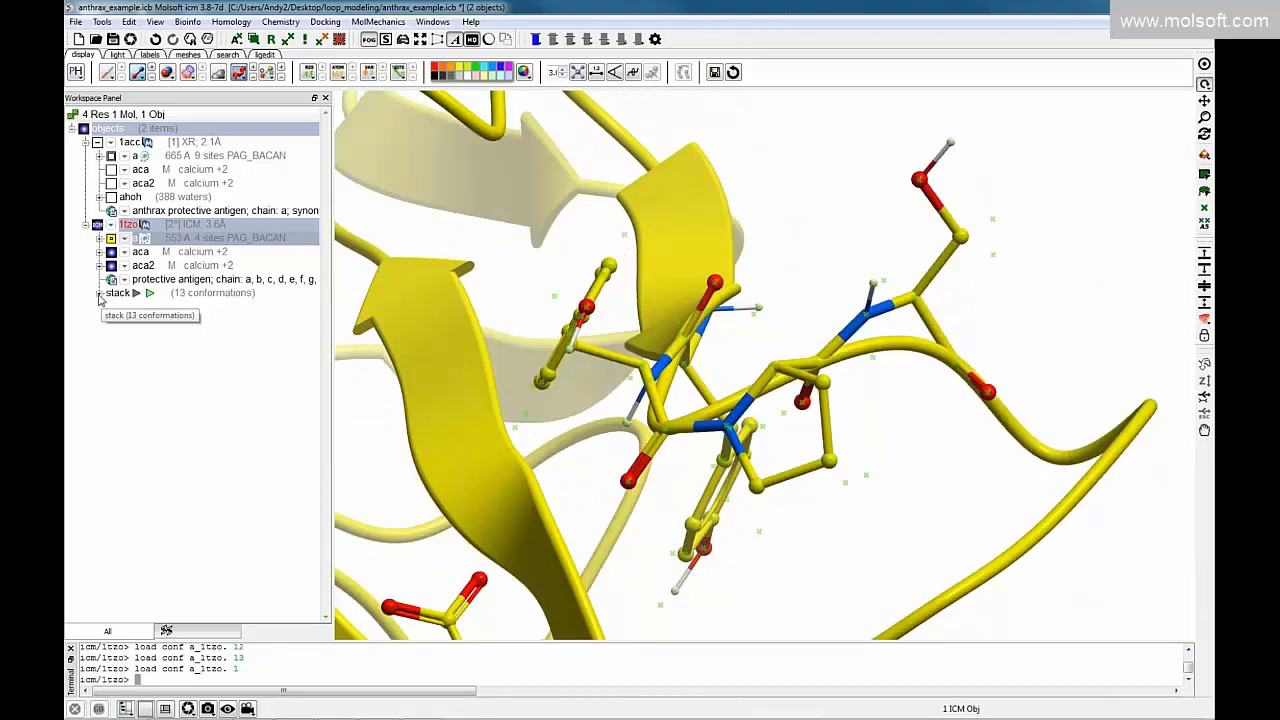
Expand the 1tzo stack and load conformations 2, 3, 4 and 5 in turn, leaving conformation 5 loaded.
{"action": "left_click", "coordinate": [99, 294]}
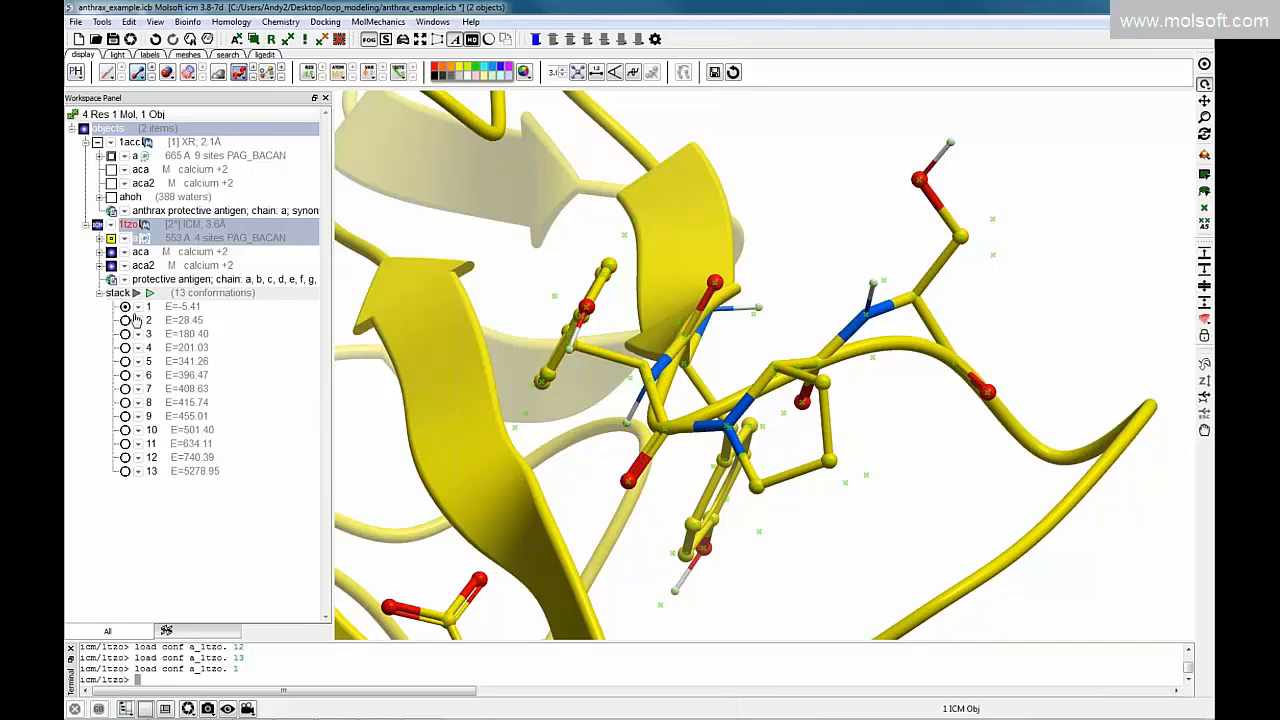
{"action": "left_click", "coordinate": [125, 320]}
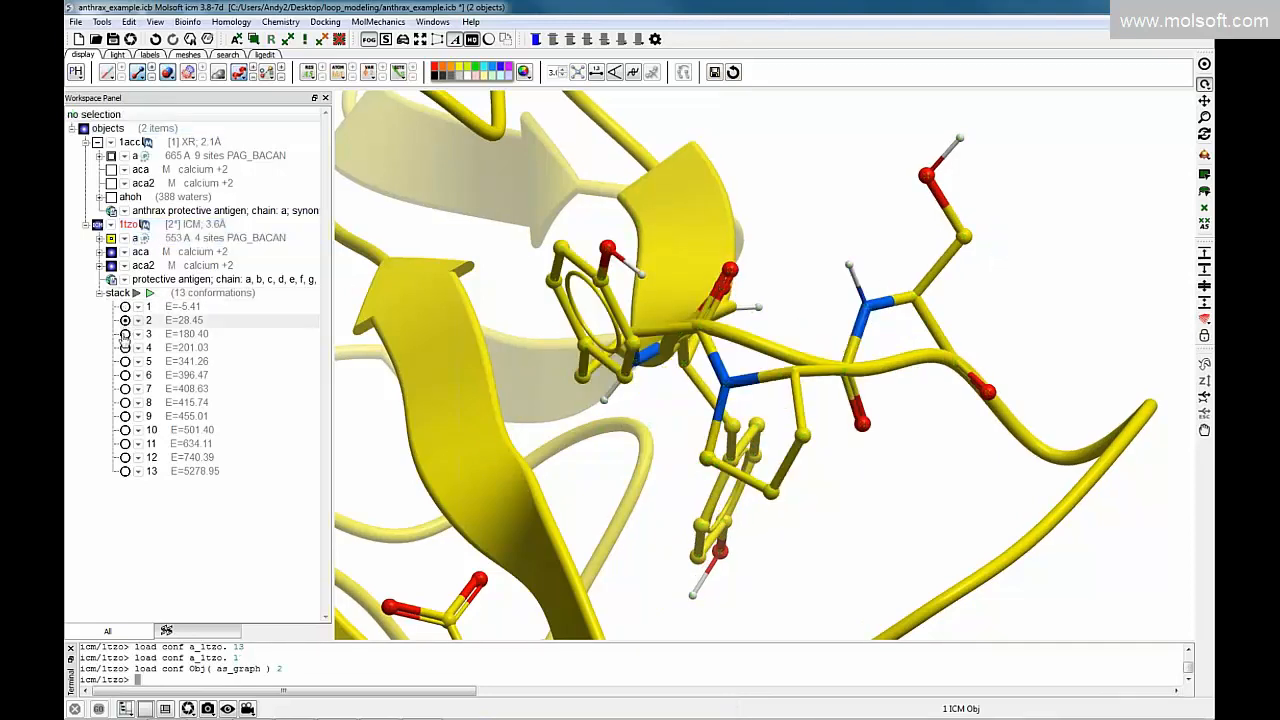
{"action": "left_click", "coordinate": [125, 334]}
{"action": "left_click", "coordinate": [125, 349]}
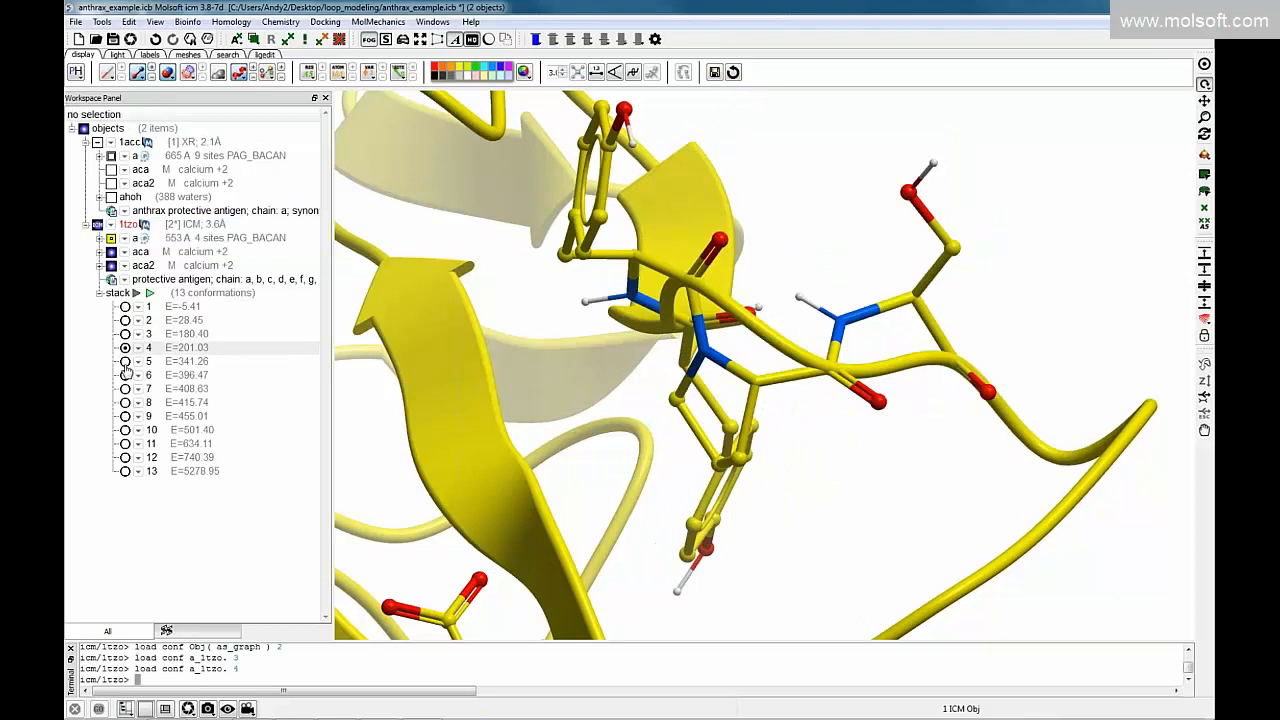
{"action": "left_click", "coordinate": [125, 363]}
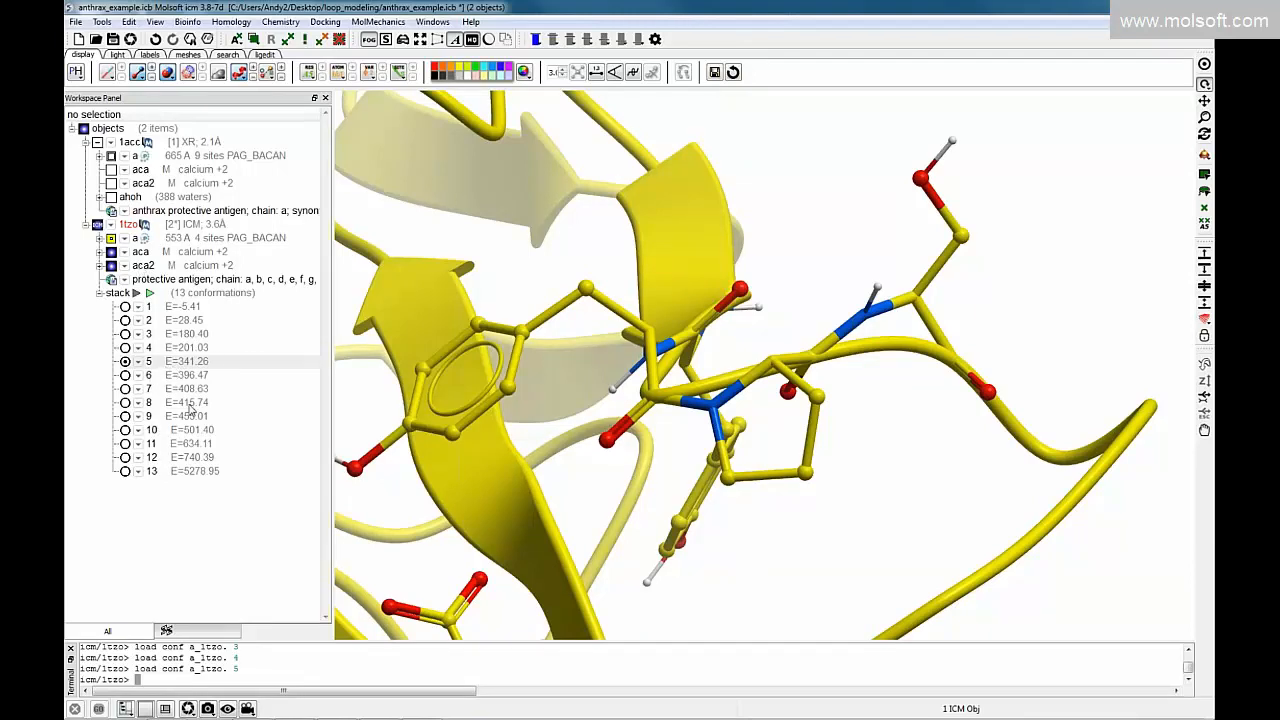
{"action": "right_click", "coordinate": [163, 369]}
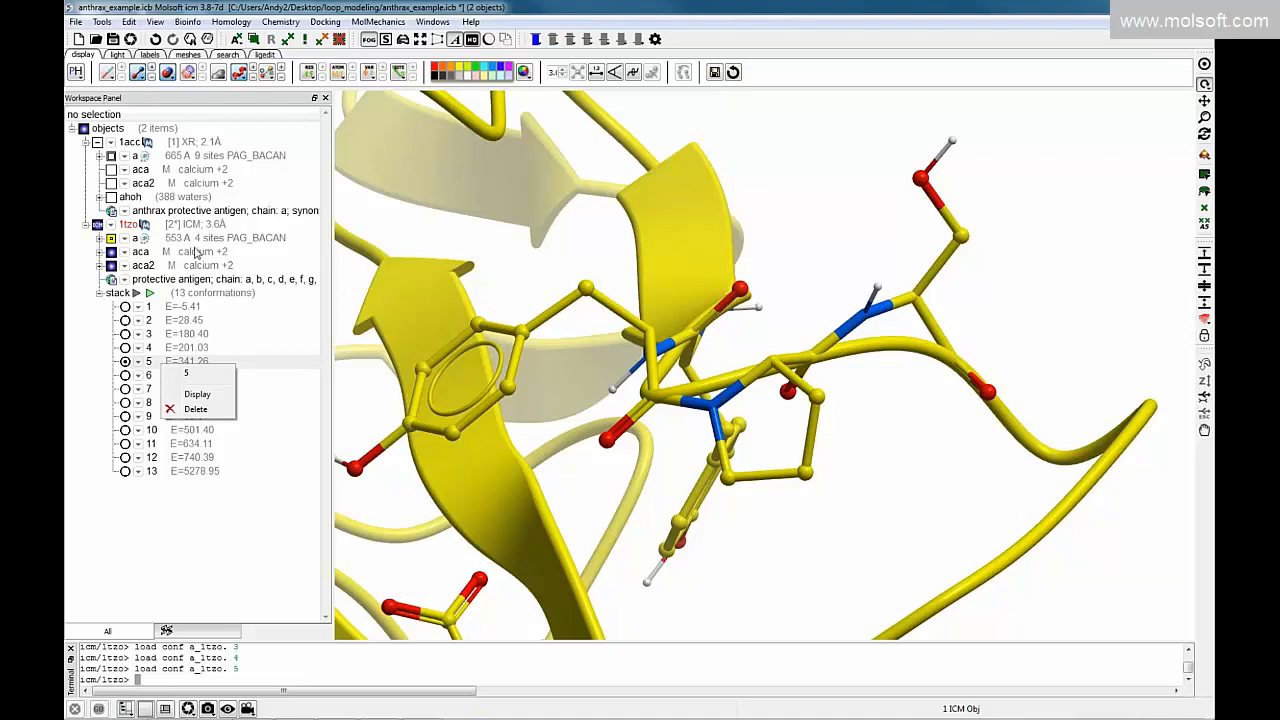
{"action": "left_click", "coordinate": [367, 304]}
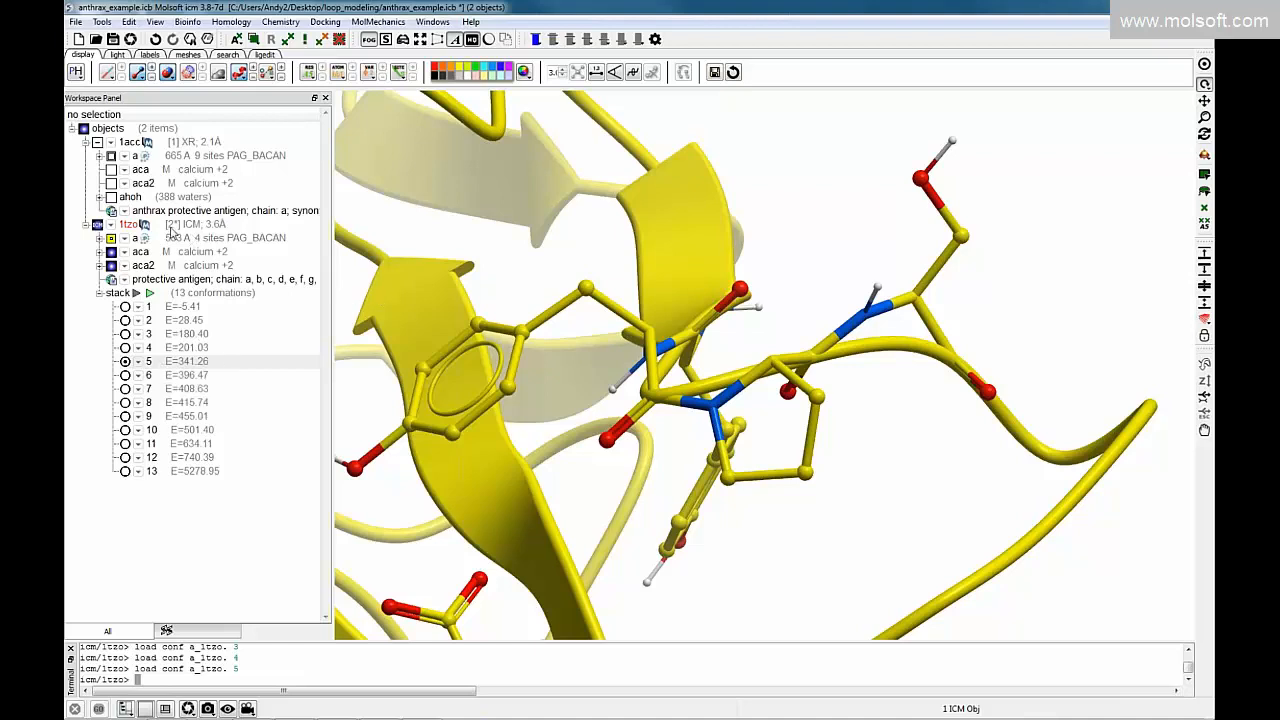
Clone the 1tzo object in its current conformation as 1tzo_conf5, and load conformation 1 in the original 1tzo.
{"action": "right_click", "coordinate": [174, 226]}
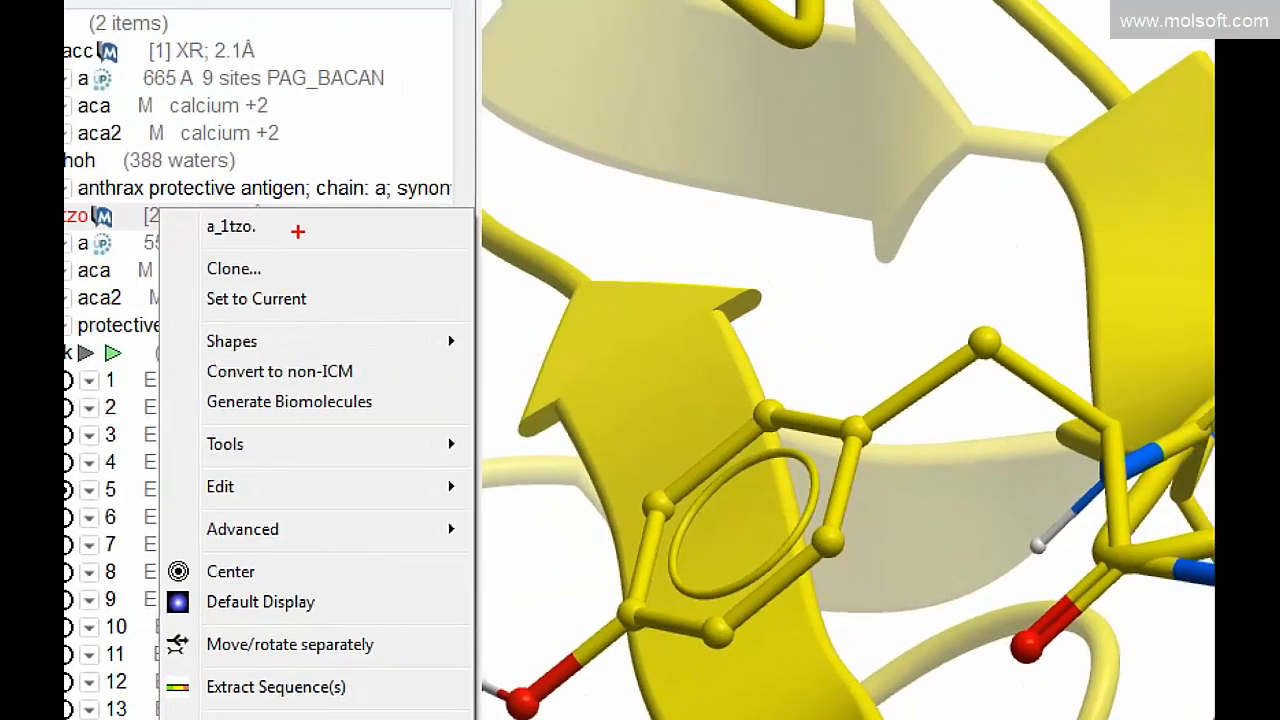
{"action": "mouse_move", "coordinate": [304, 254]}
{"action": "left_mouse_down"}
{"action": "mouse_move", "coordinate": [174, 262]}
{"action": "mouse_move", "coordinate": [288, 257]}
{"action": "left_mouse_up"}
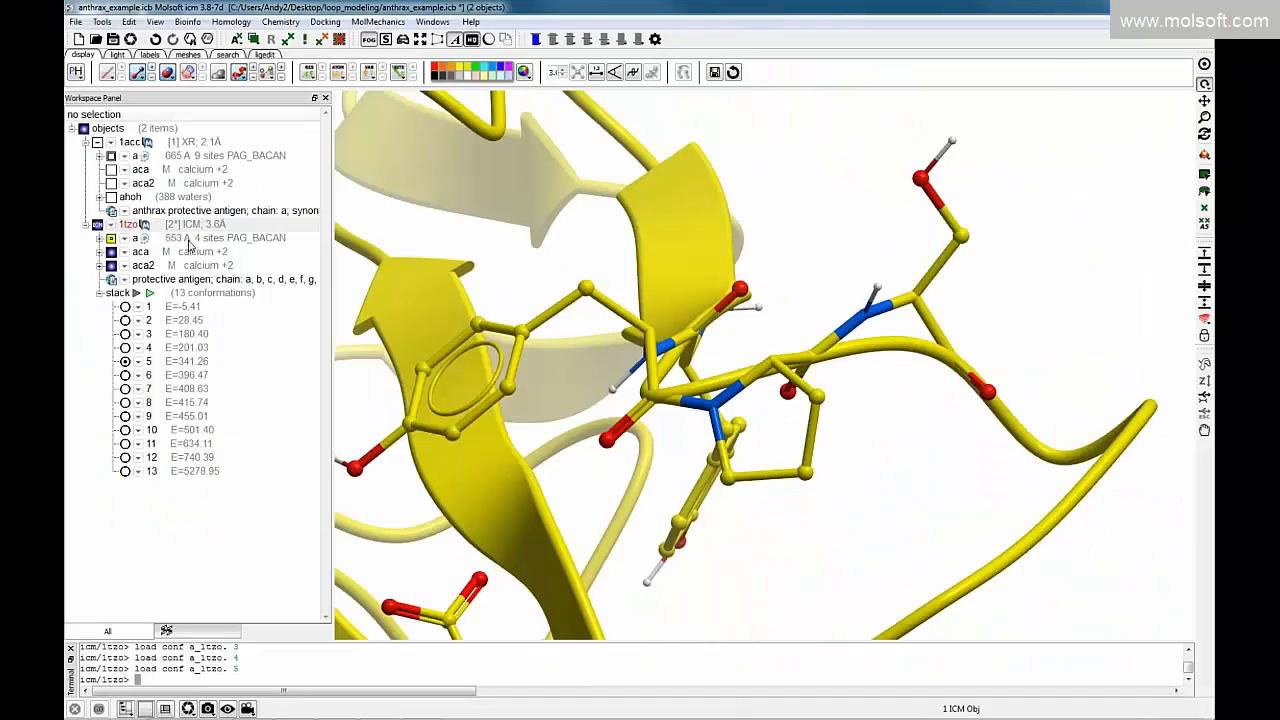
{"action": "right_click", "coordinate": [190, 235]}
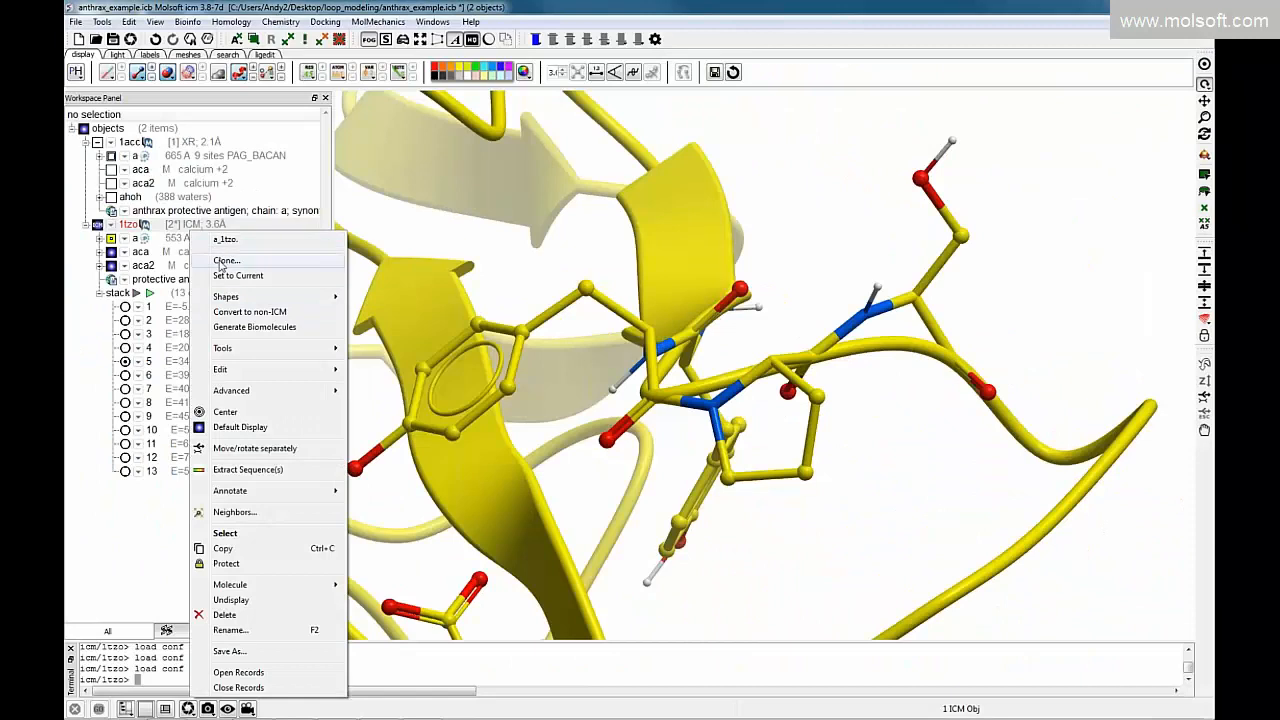
{"action": "left_click", "coordinate": [214, 259]}
{"action": "left_click", "coordinate": [619, 404]}
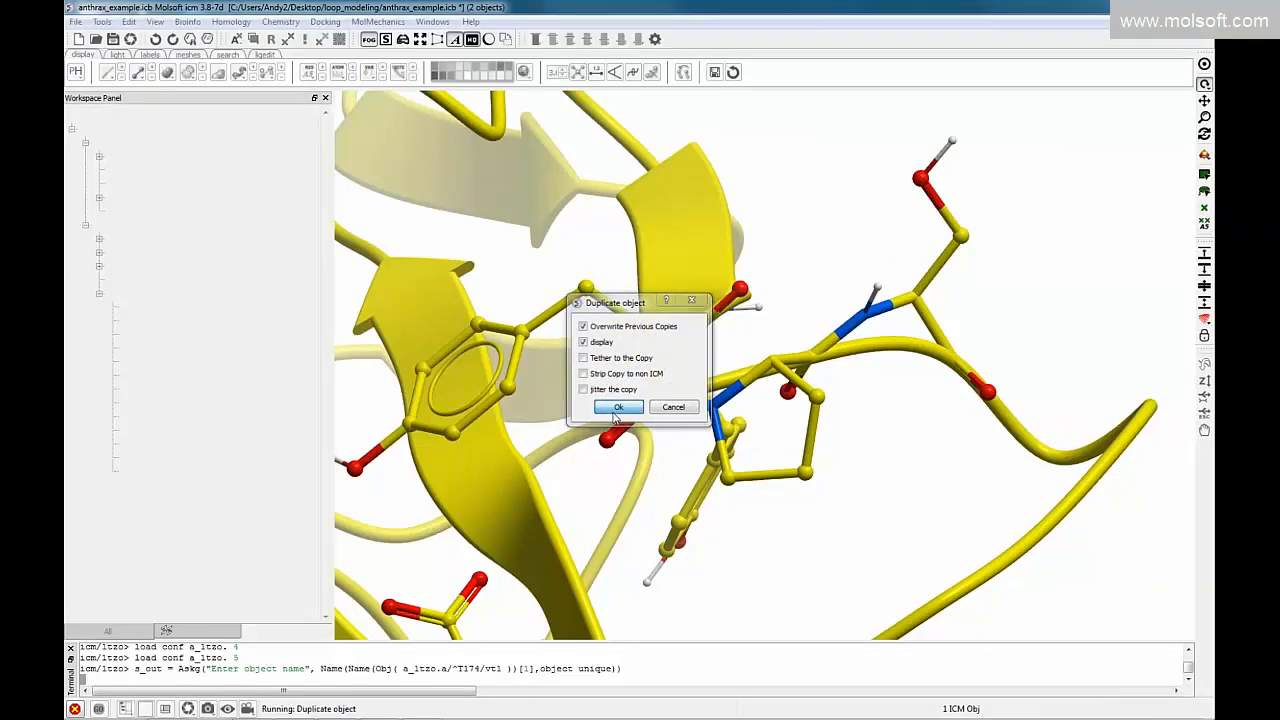
{"action": "left_click", "coordinate": [610, 366]}
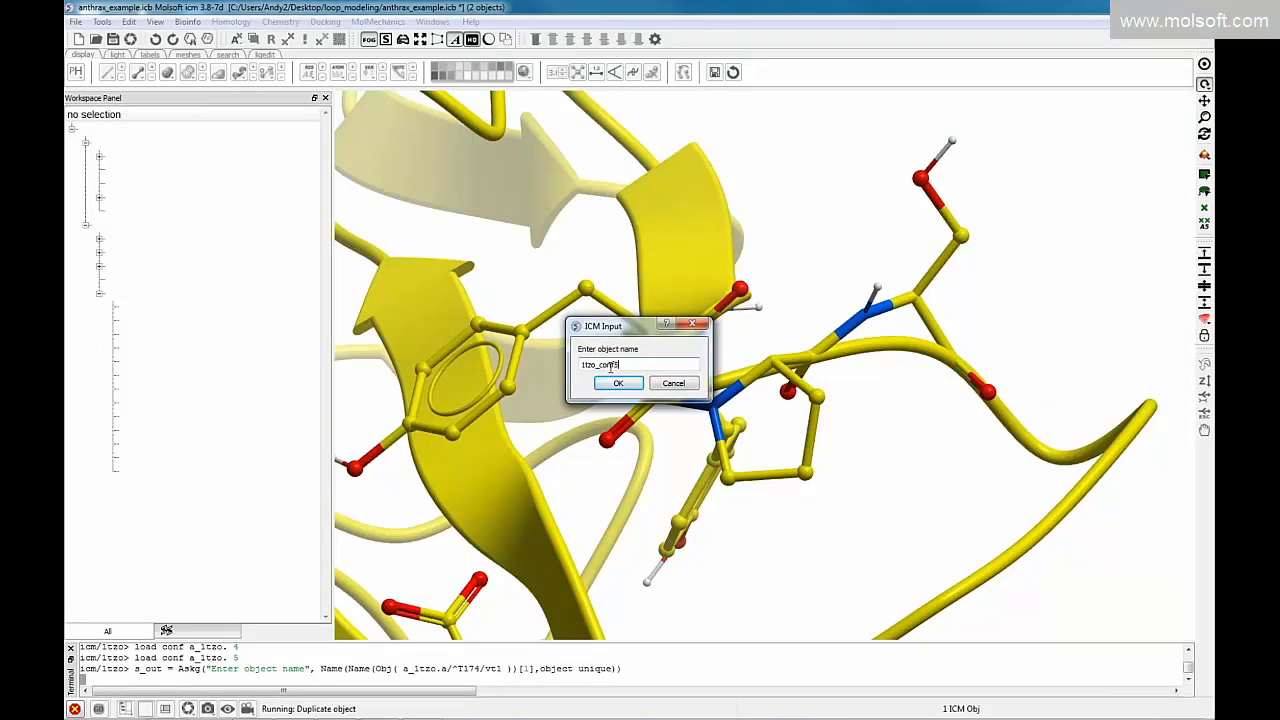
{"action": "type", "text": "conf5"}
{"action": "key", "text": "Return"}
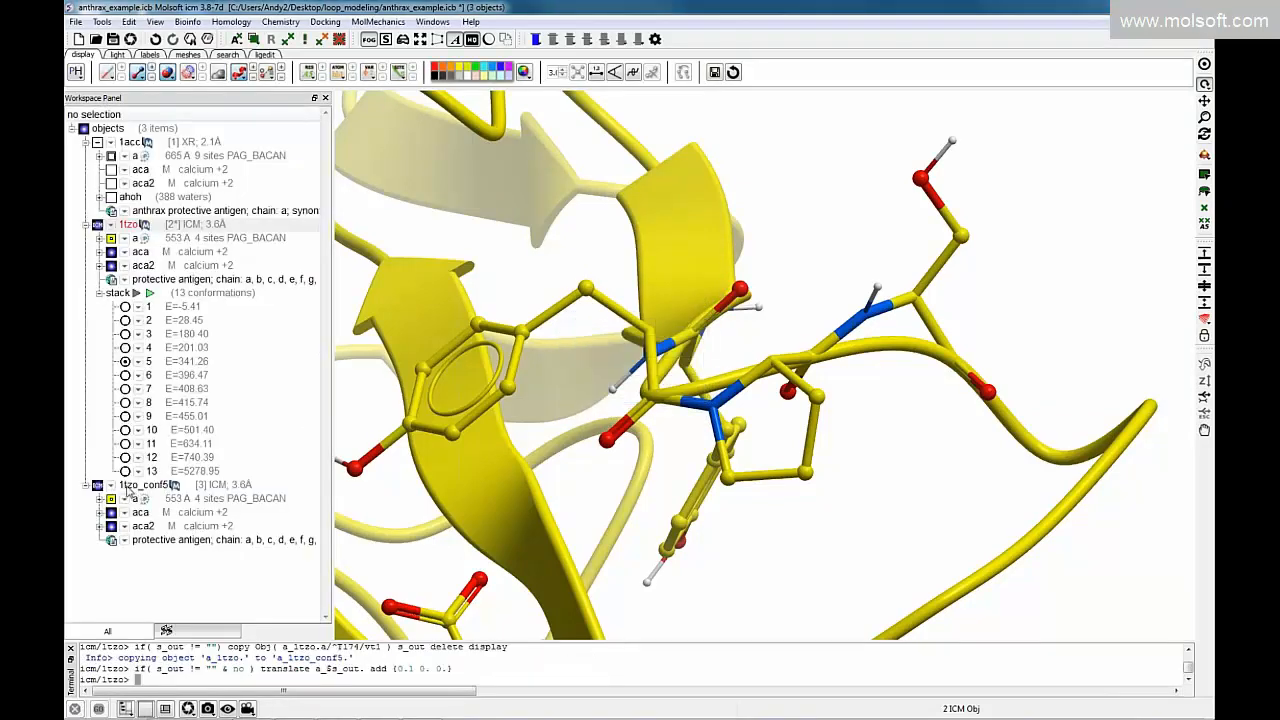
{"action": "left_click", "coordinate": [125, 308]}
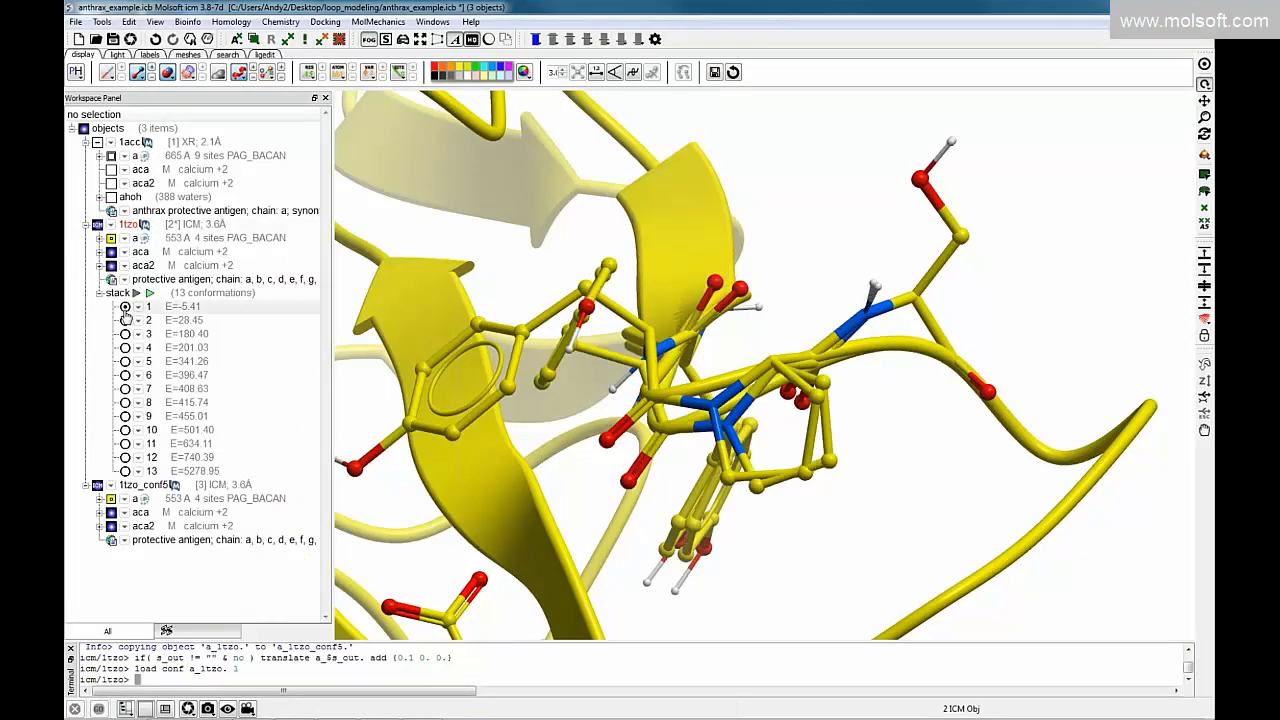
Hide 1tzo, redisplay its chain a, and hide the 1tzo_conf5 copy to view the original loop alone.
{"action": "left_click", "coordinate": [105, 236]}
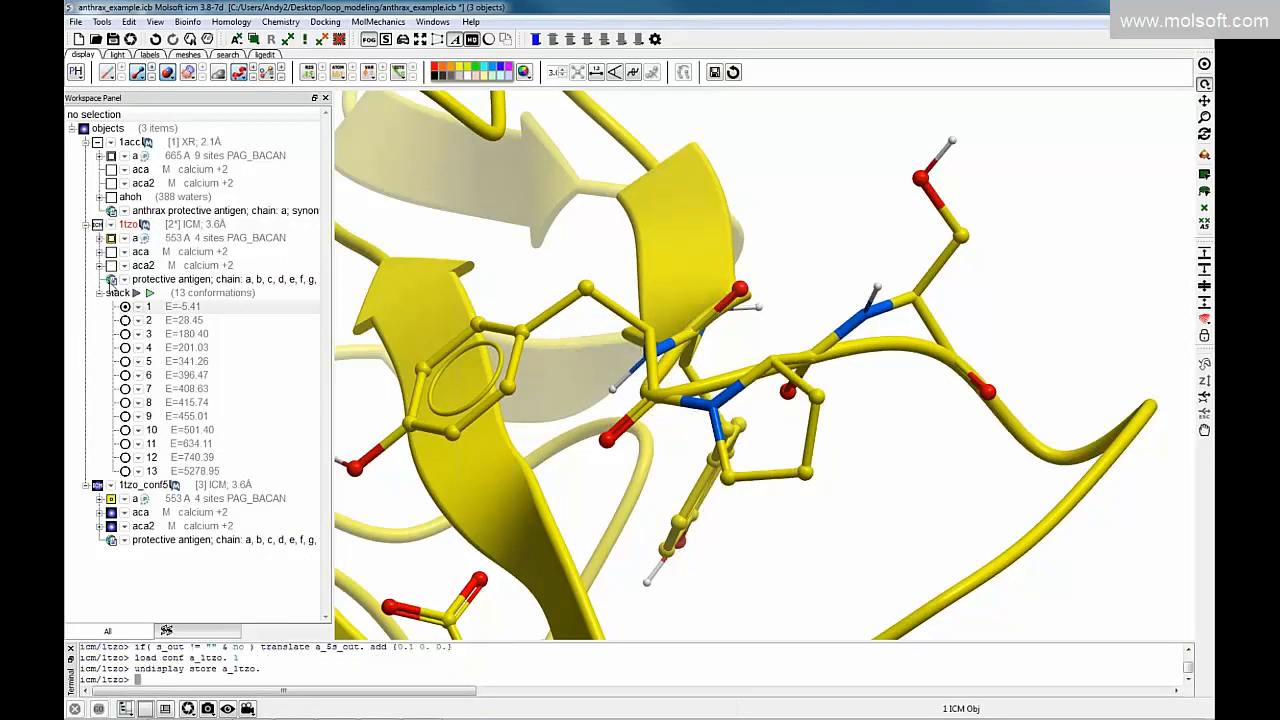
{"action": "left_click", "coordinate": [110, 239]}
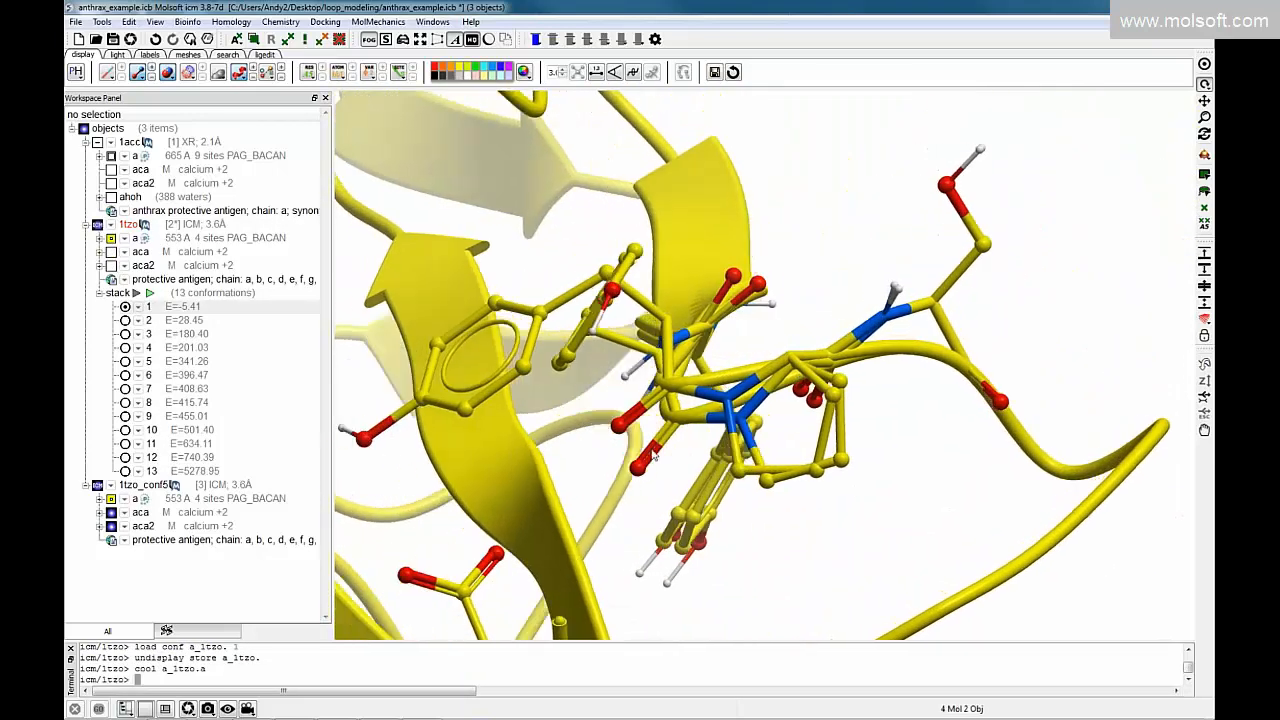
{"action": "left_click", "coordinate": [97, 486]}
{"action": "mouse_move", "coordinate": [641, 490]}
{"action": "left_mouse_down"}
{"action": "mouse_move", "coordinate": [677, 489]}
{"action": "mouse_move", "coordinate": [643, 486]}
{"action": "mouse_move", "coordinate": [666, 492]}
{"action": "left_mouse_up"}
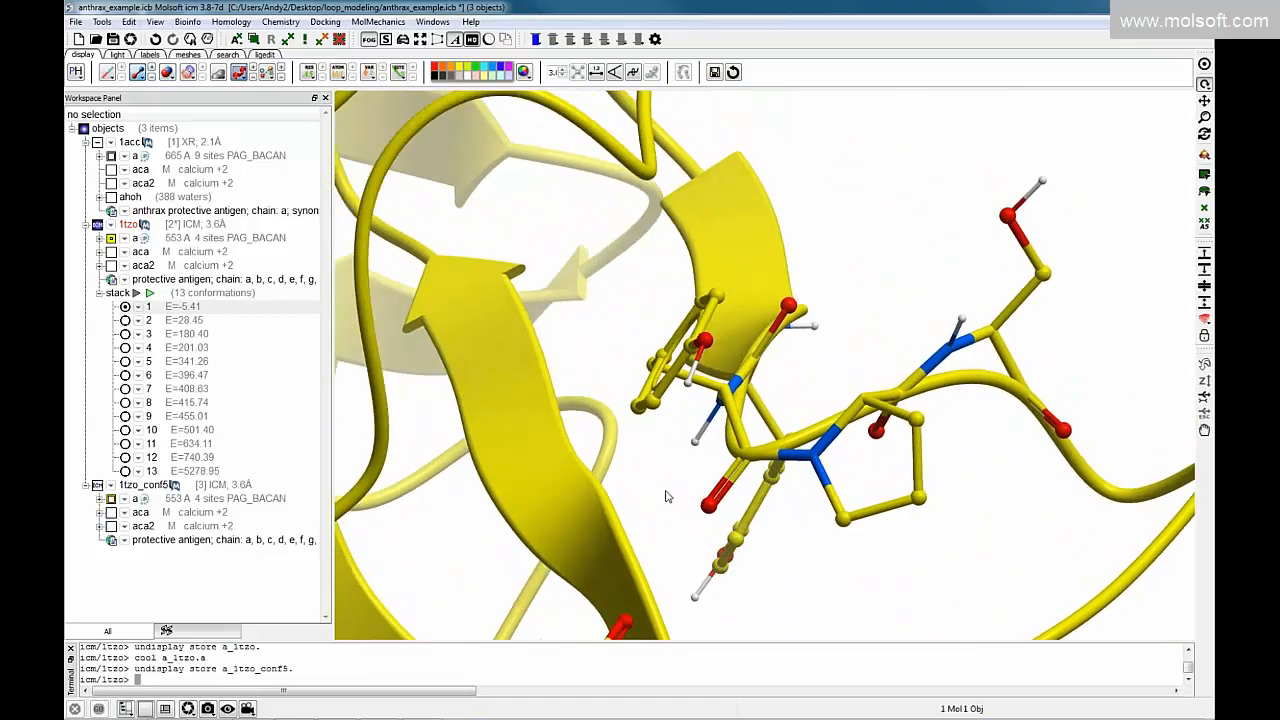
{"action": "left_click_drag", "start_coordinate": [771, 488], "coordinate": [795, 485]}
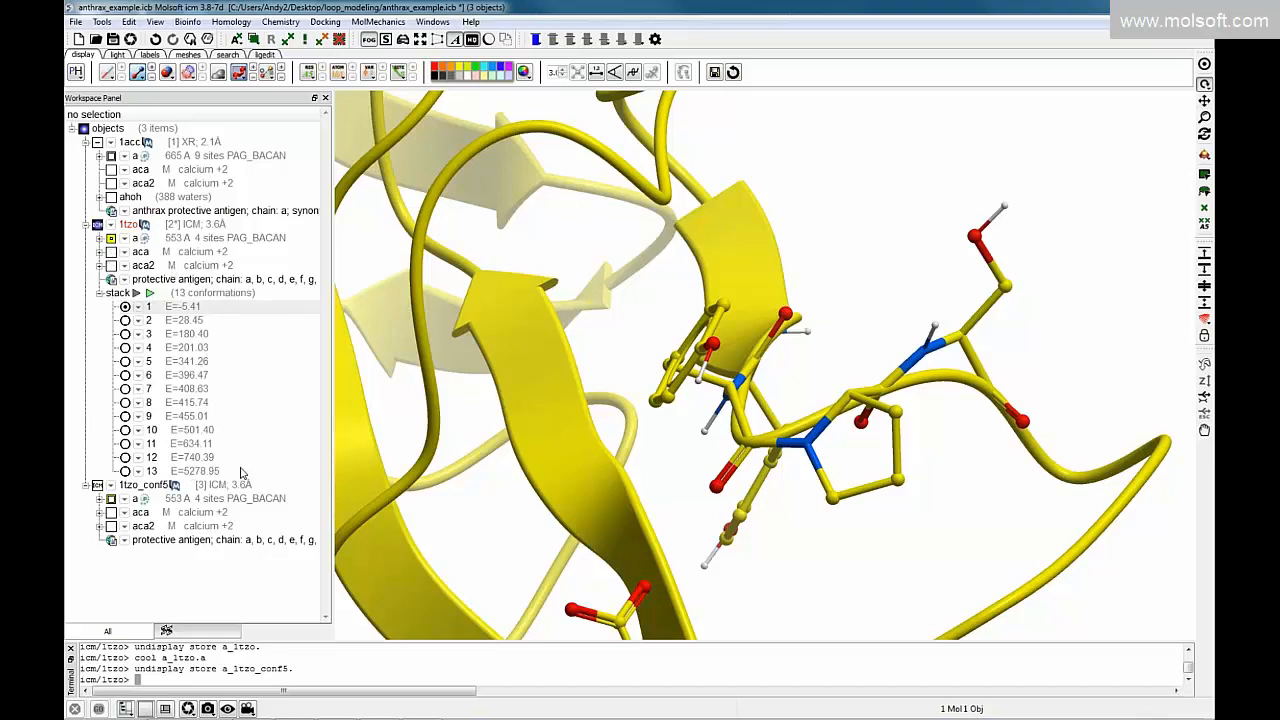
Load 1tzo loop conformations 2 through 8 in turn, leaving 8 loaded, and collapse the stack.
{"action": "left_click", "coordinate": [125, 320]}
{"action": "left_click", "coordinate": [125, 334]}
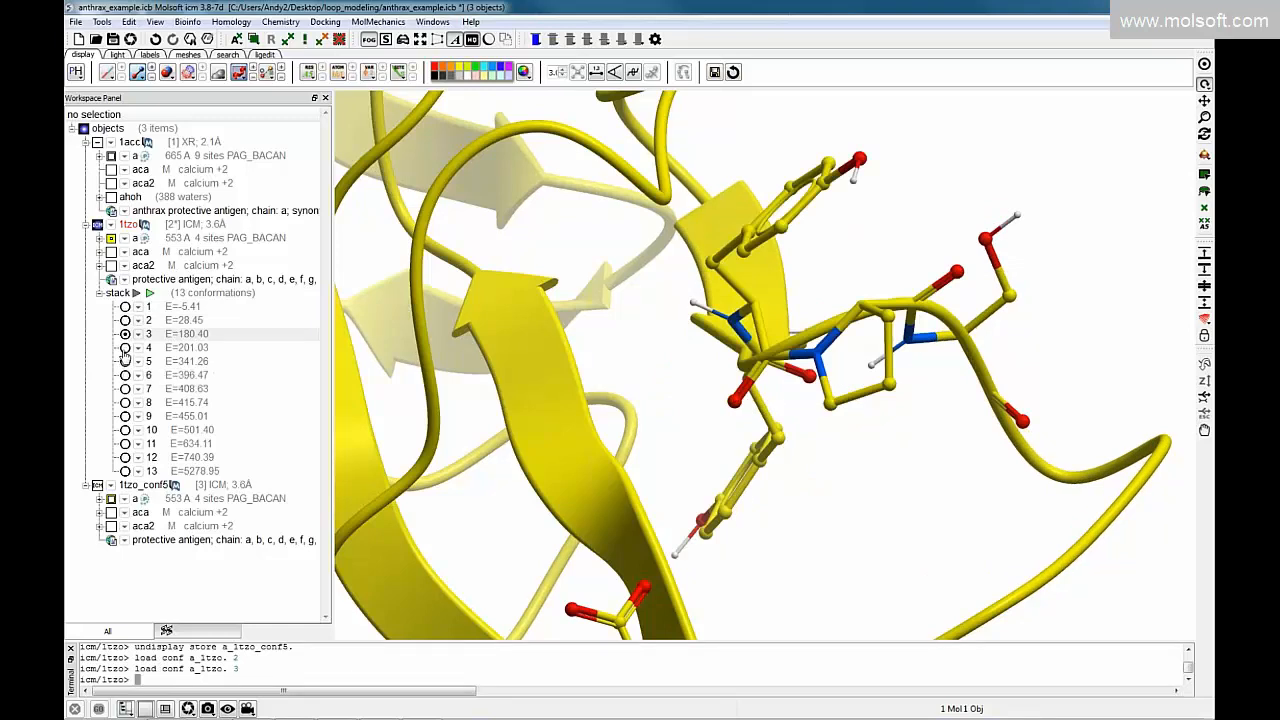
{"action": "left_click", "coordinate": [125, 347]}
{"action": "left_click", "coordinate": [125, 361]}
{"action": "left_click", "coordinate": [125, 375]}
{"action": "left_click", "coordinate": [125, 388]}
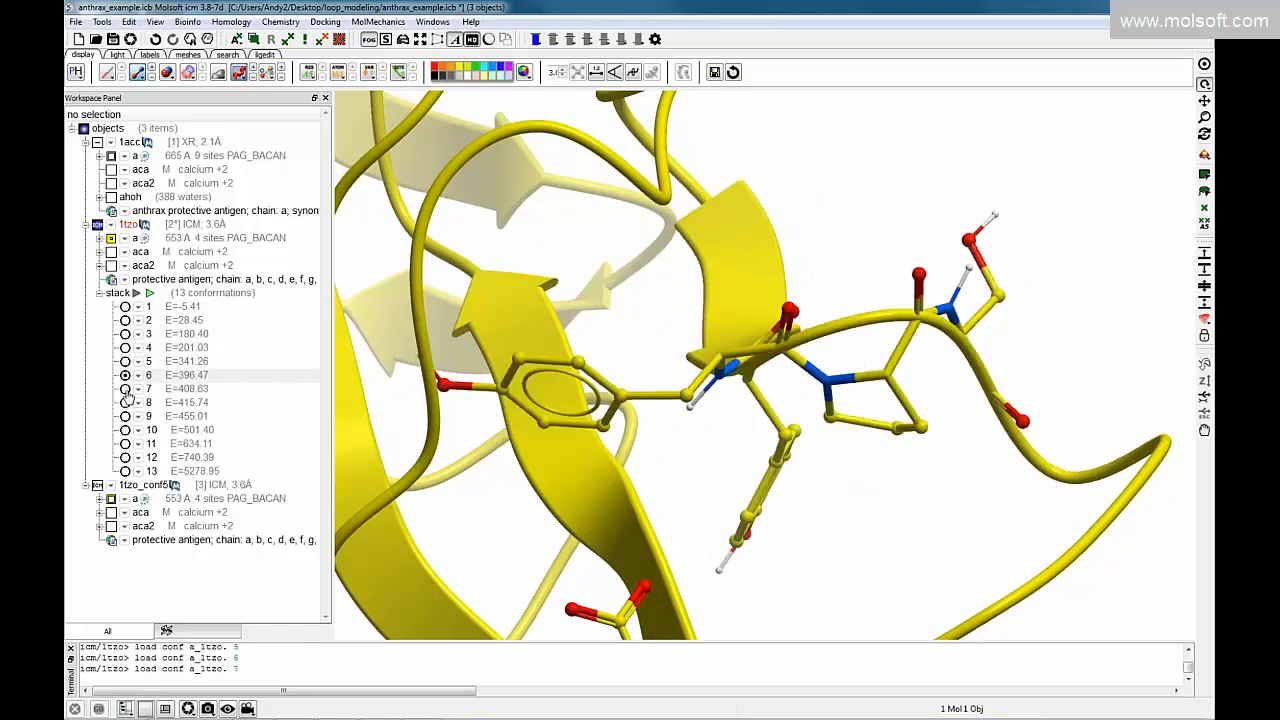
{"action": "left_click", "coordinate": [125, 402]}
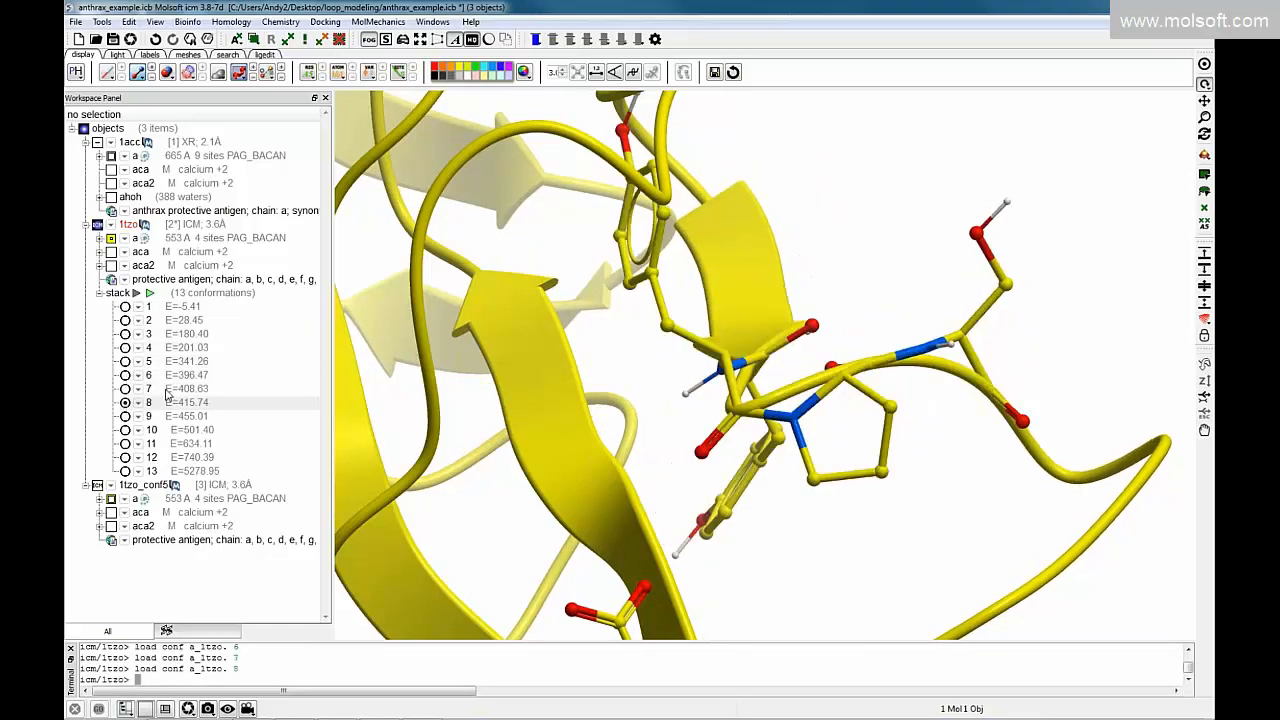
{"action": "left_click", "coordinate": [100, 293]}
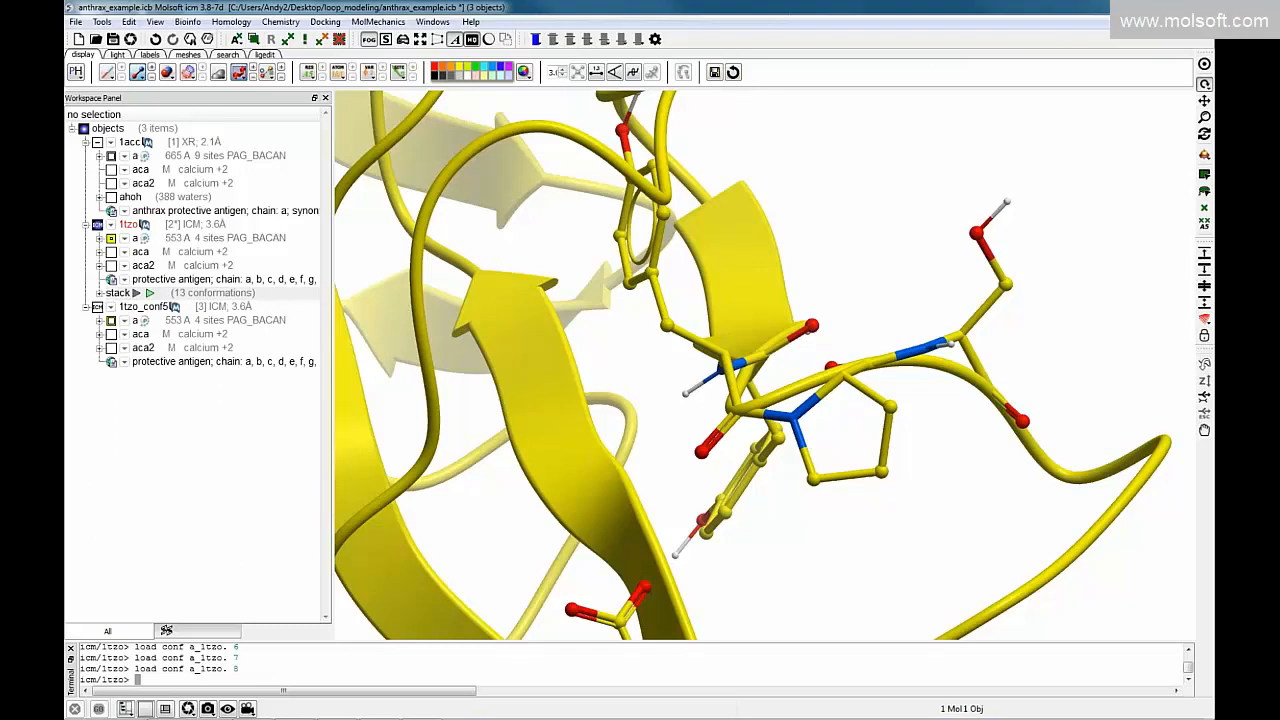
Switch to the PowerPoint presentation, start the slide show from the Loop Modeling Example slide and advance to Loop Design.
{"action": "left_click", "coordinate": [1129, 8]}
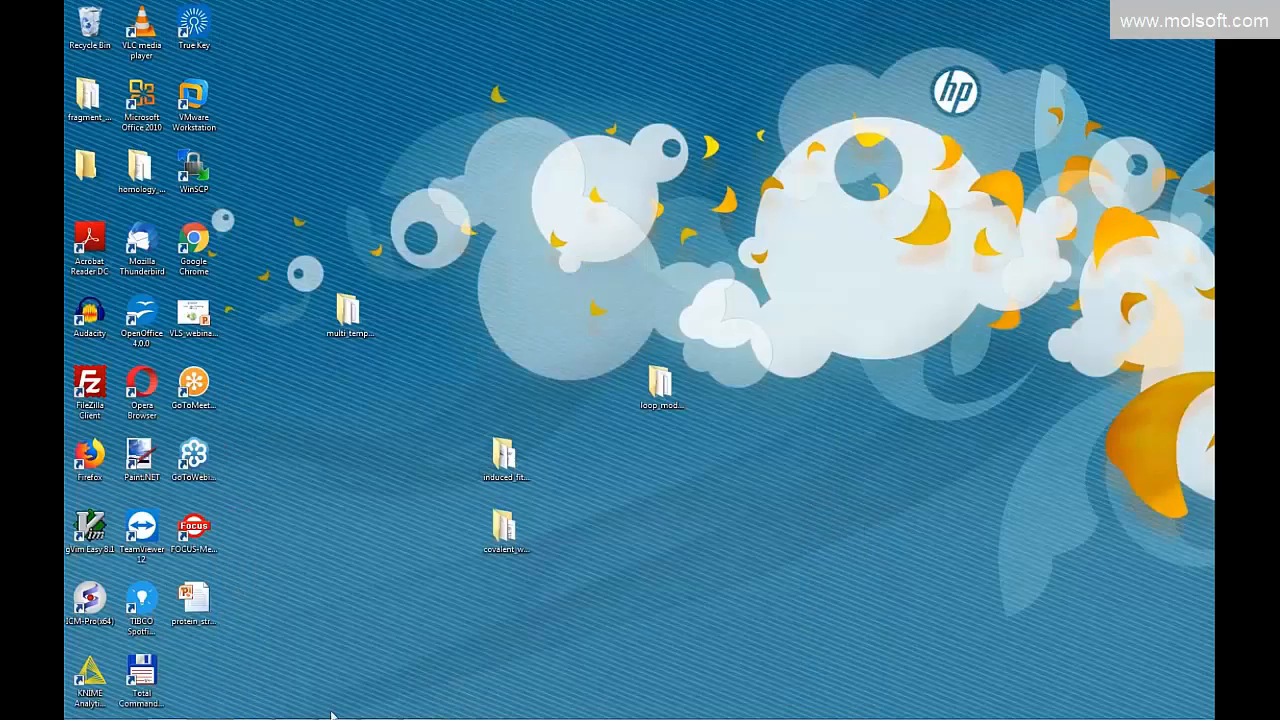
{"action": "left_click", "coordinate": [335, 707]}
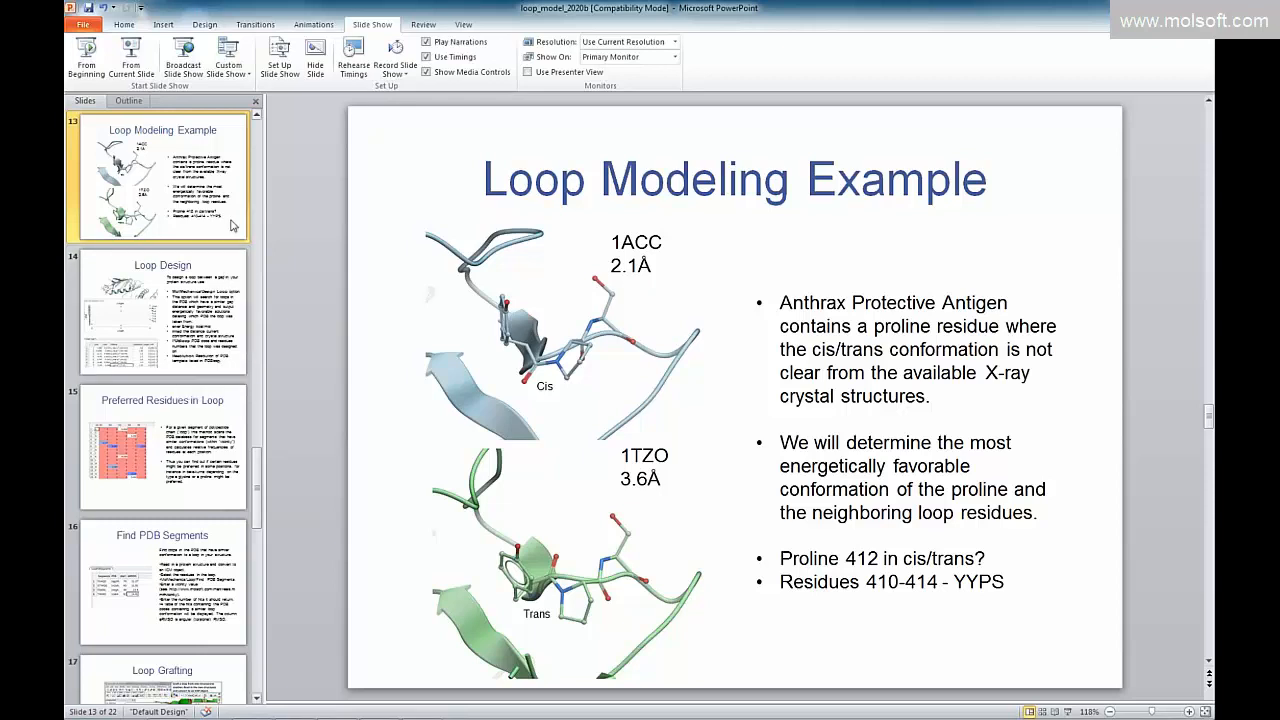
{"action": "left_click", "coordinate": [131, 67]}
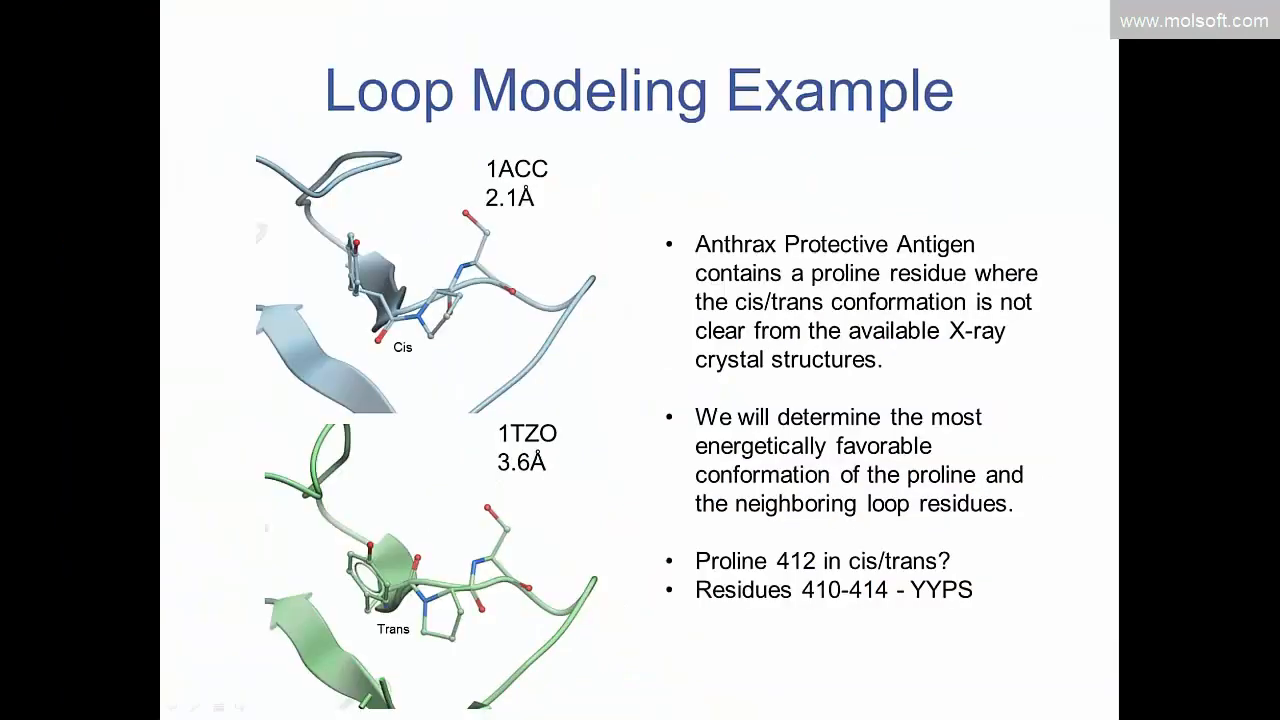
{"action": "left_click", "coordinate": [463, 241]}
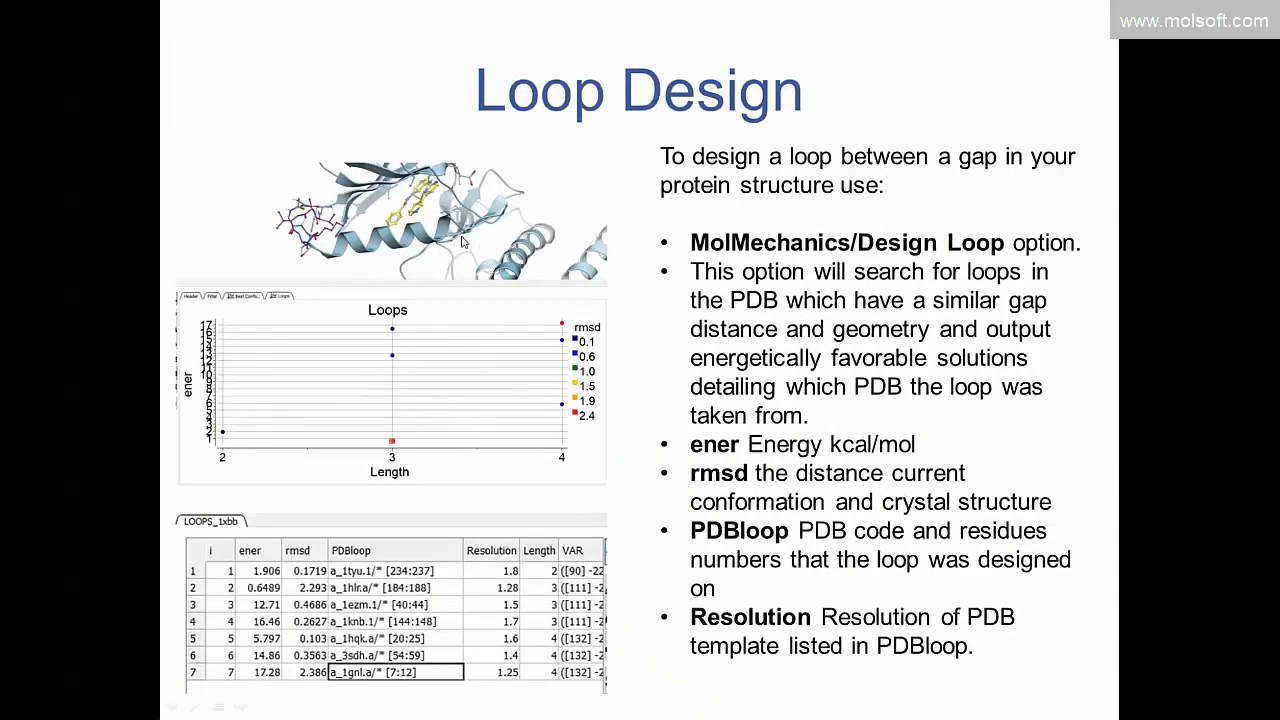
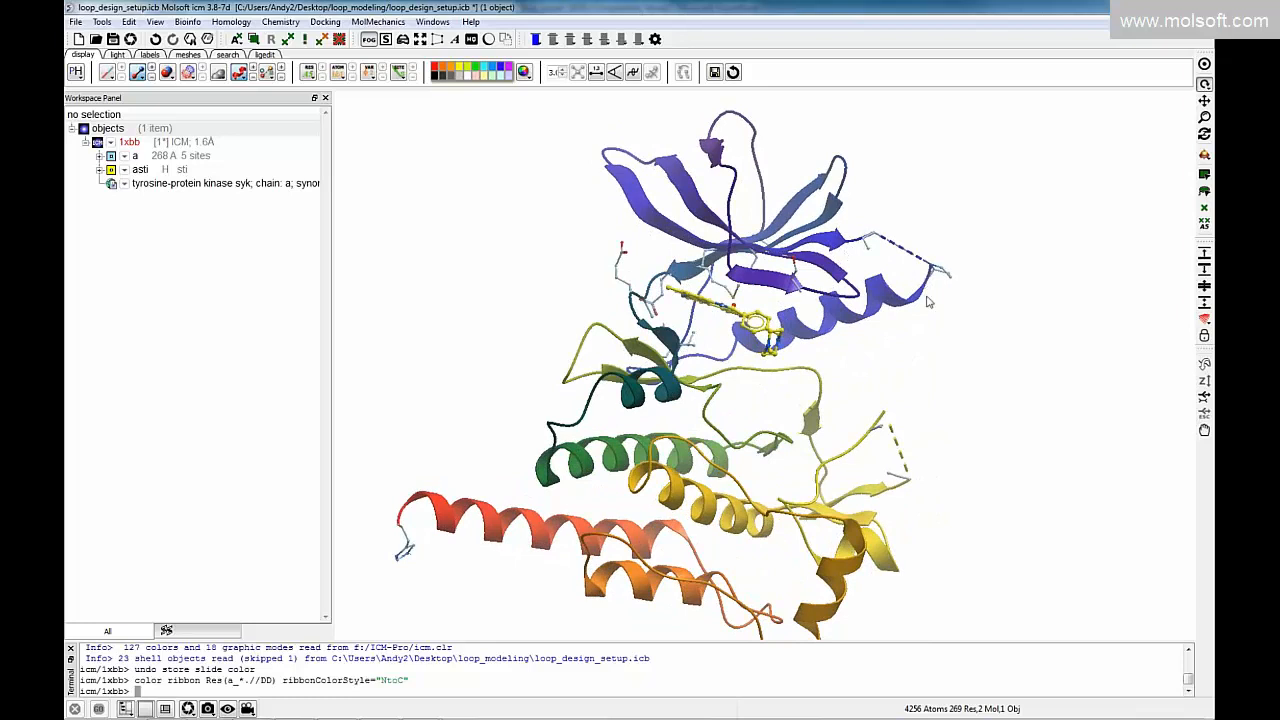
Open the loop design tool for 1xbb and set the maximum loop length to 6.
{"action": "left_click_drag", "start_coordinate": [893, 256], "coordinate": [849, 270]}
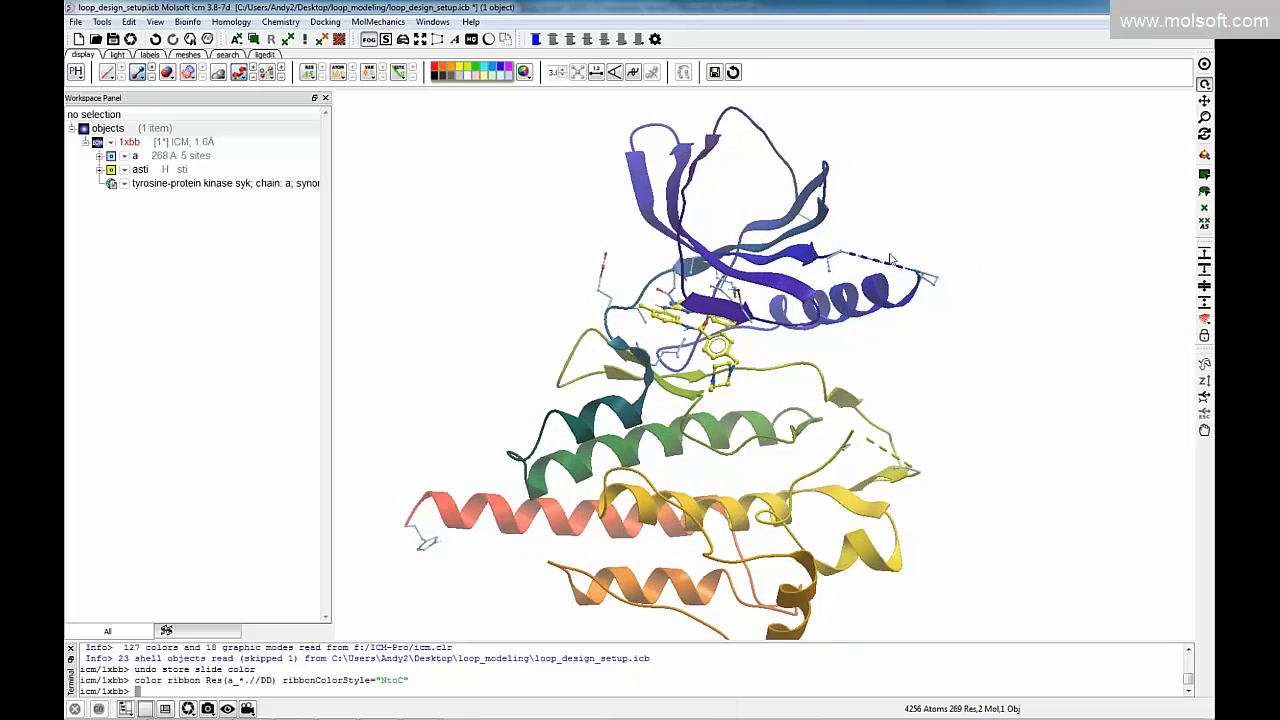
{"action": "left_click_drag", "start_coordinate": [943, 326], "coordinate": [963, 352]}
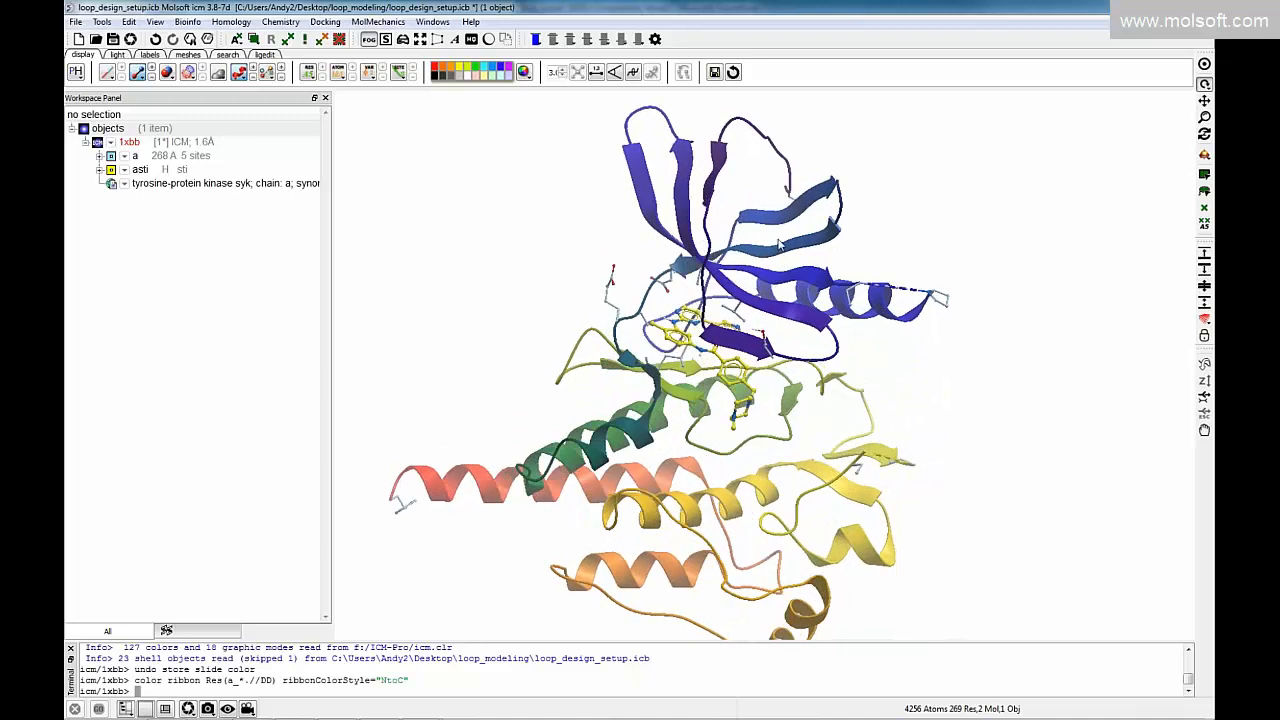
{"action": "left_click", "coordinate": [383, 22]}
{"action": "mouse_move", "coordinate": [390, 190]}
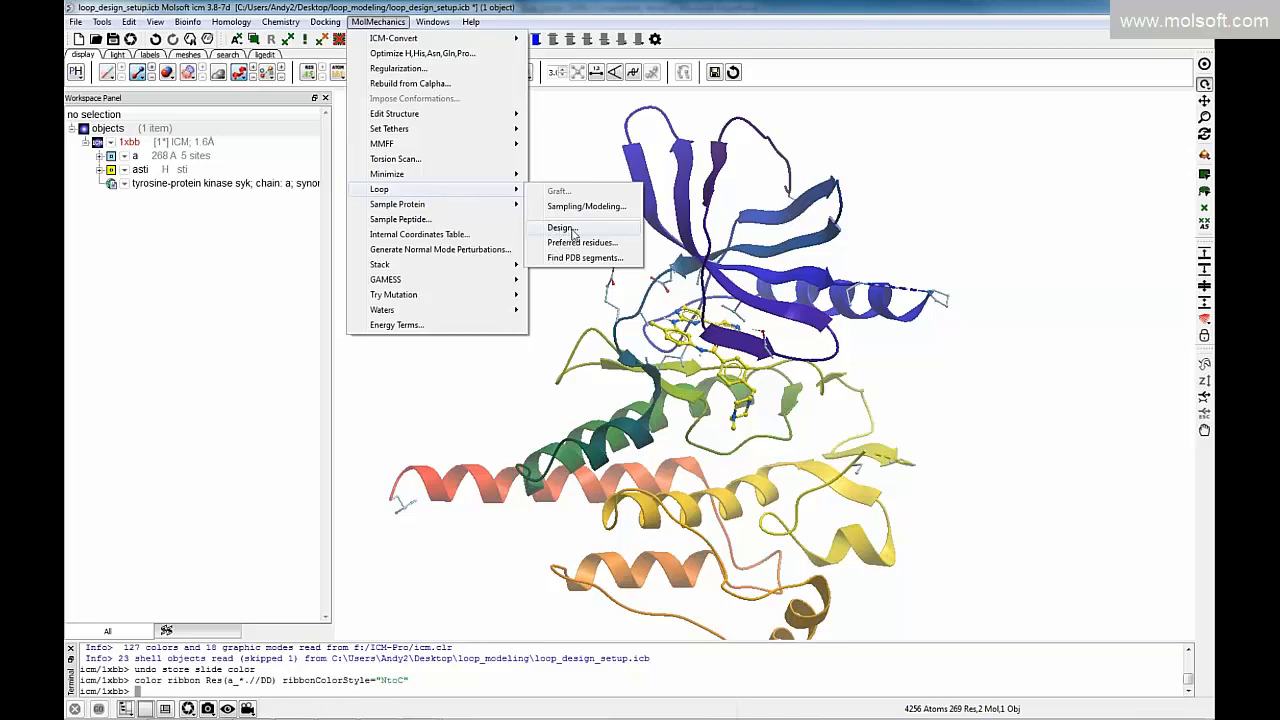
{"action": "left_click", "coordinate": [568, 229]}
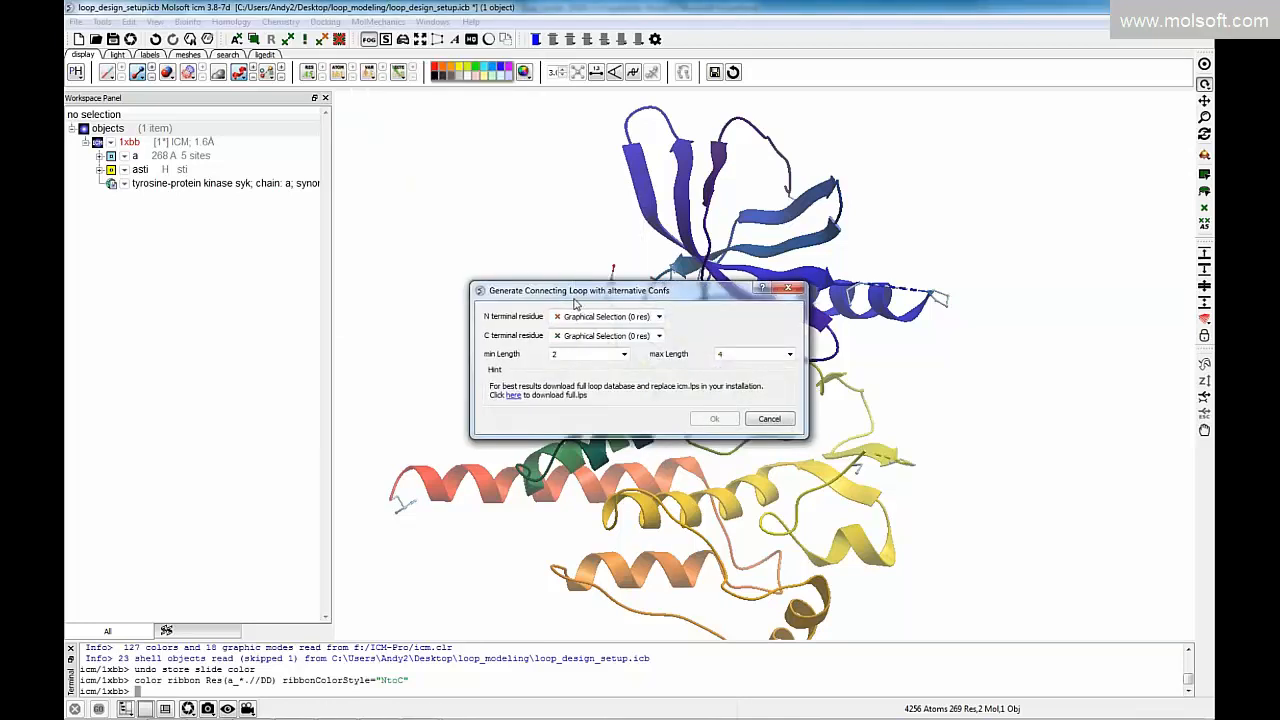
{"action": "left_click", "coordinate": [378, 22]}
{"action": "mouse_move", "coordinate": [397, 190]}
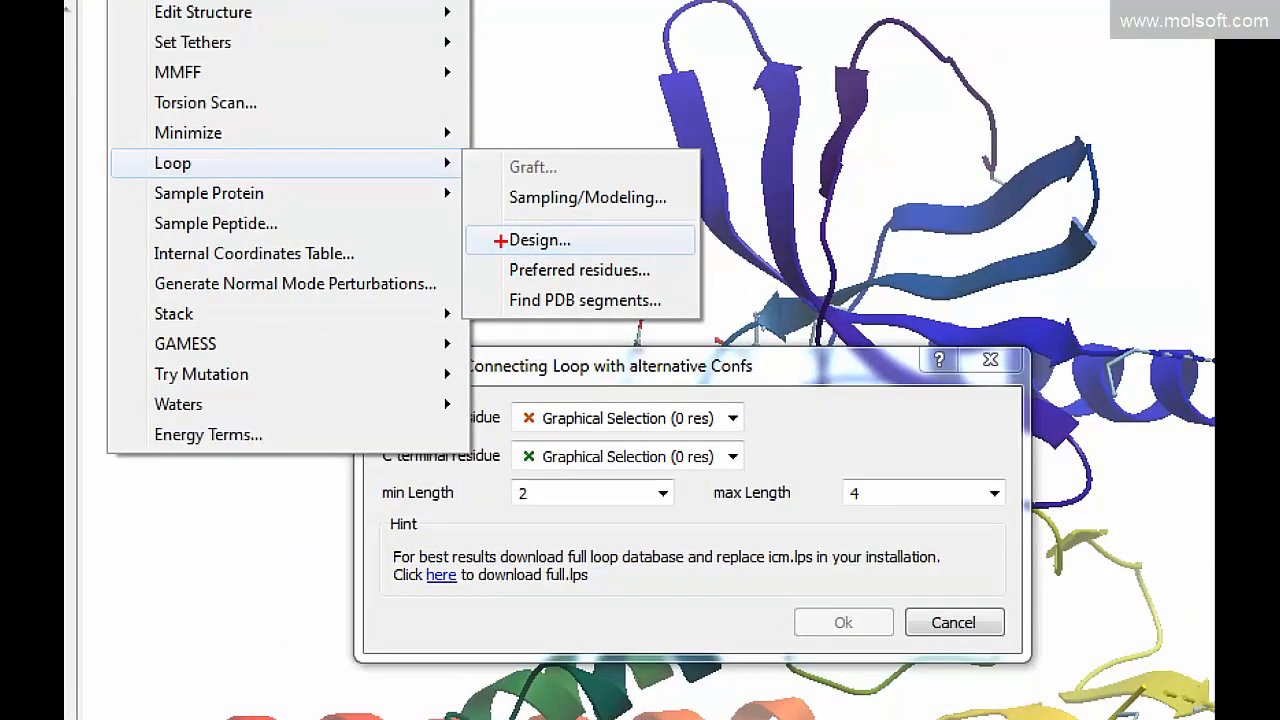
{"action": "left_click", "coordinate": [500, 240]}
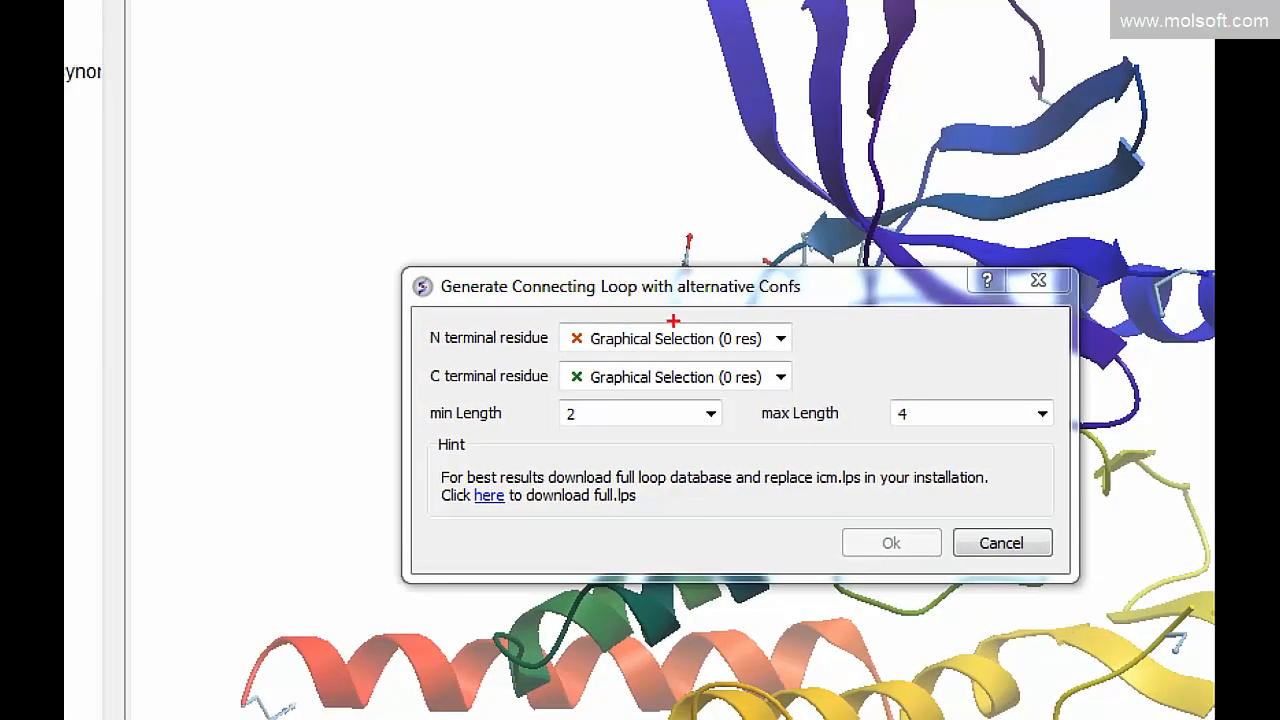
{"action": "mouse_move", "coordinate": [742, 325]}
{"action": "left_mouse_down"}
{"action": "mouse_move", "coordinate": [732, 354]}
{"action": "mouse_move", "coordinate": [776, 340]}
{"action": "mouse_move", "coordinate": [698, 386]}
{"action": "mouse_move", "coordinate": [778, 368]}
{"action": "mouse_move", "coordinate": [756, 356]}
{"action": "left_mouse_up"}
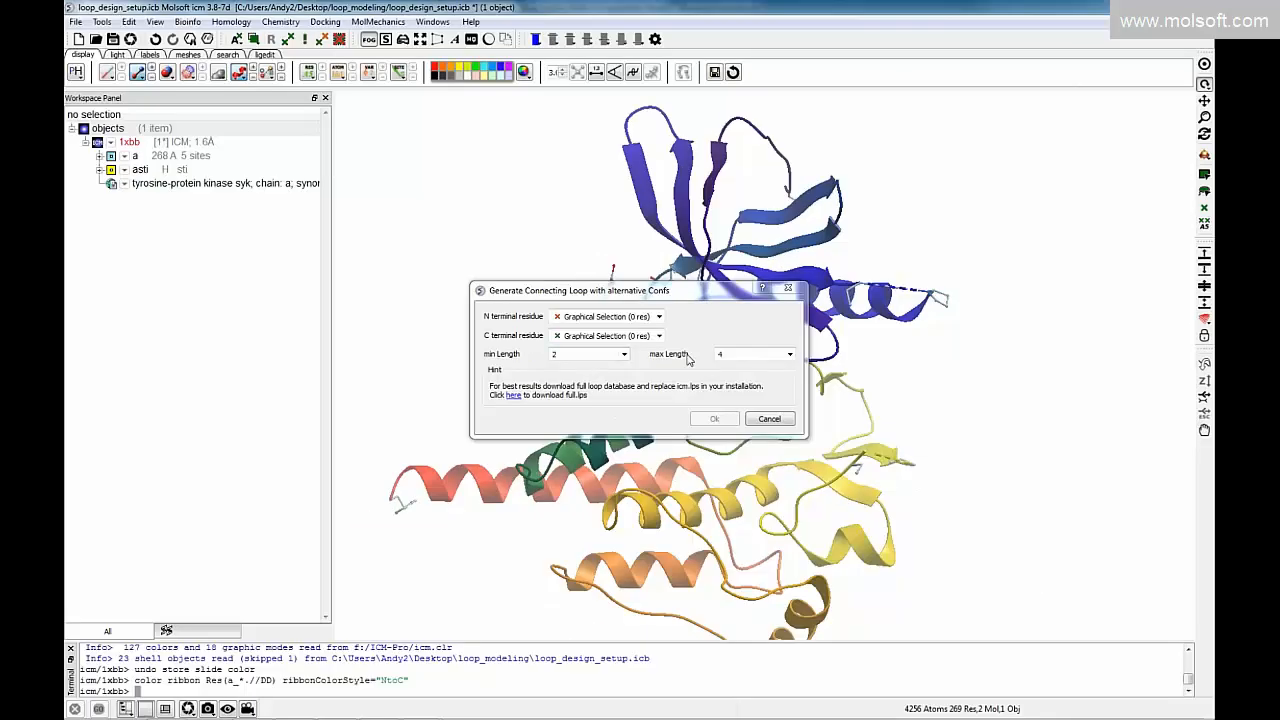
{"action": "left_click", "coordinate": [789, 354]}
{"action": "left_click", "coordinate": [749, 393]}
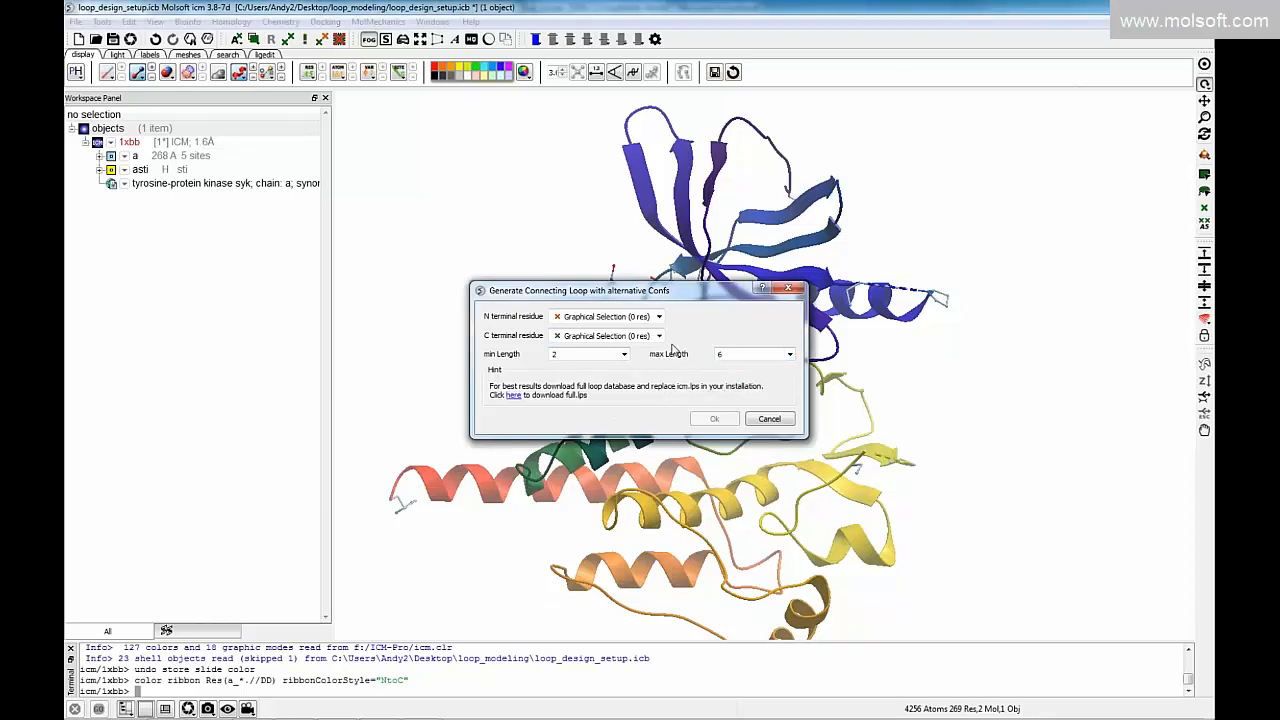
Label residues K405 and P411 at the two ends of the gap beside the upper blue helix.
{"action": "left_click_drag", "start_coordinate": [631, 290], "coordinate": [487, 320]}
{"action": "left_click_drag", "start_coordinate": [346, 284], "coordinate": [349, 251]}
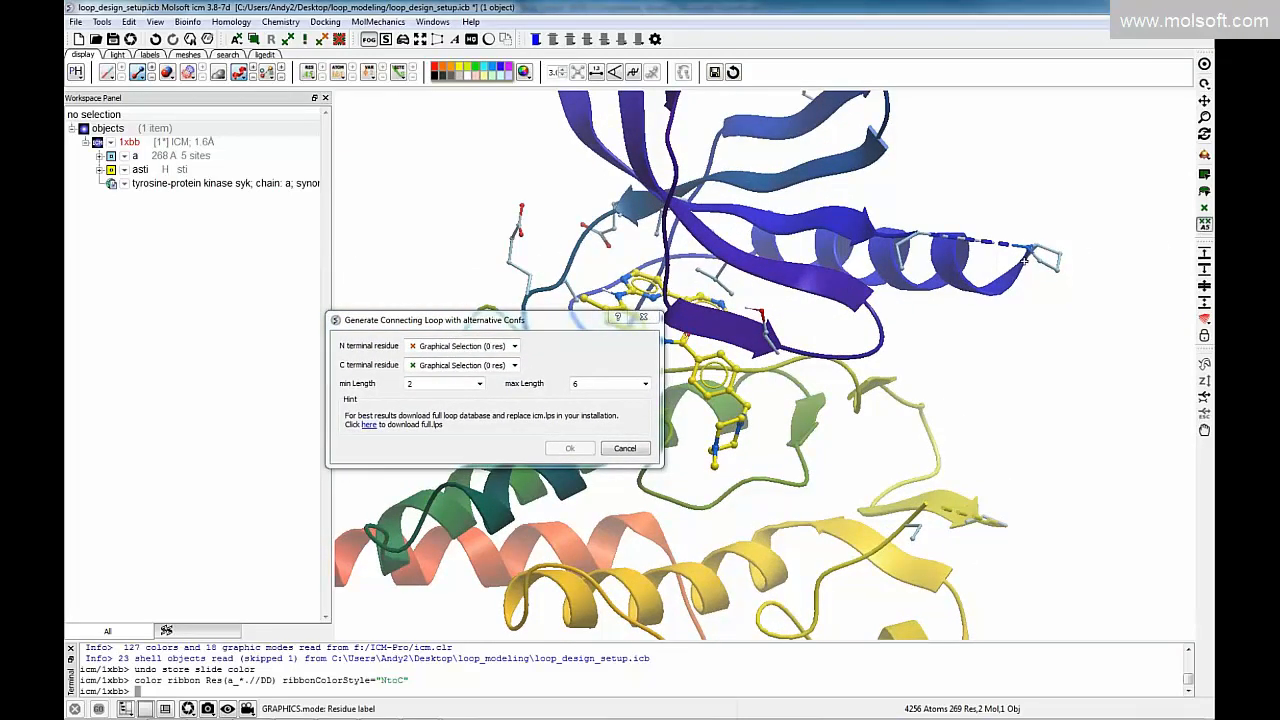
{"action": "left_click_drag", "start_coordinate": [1035, 351], "coordinate": [910, 316]}
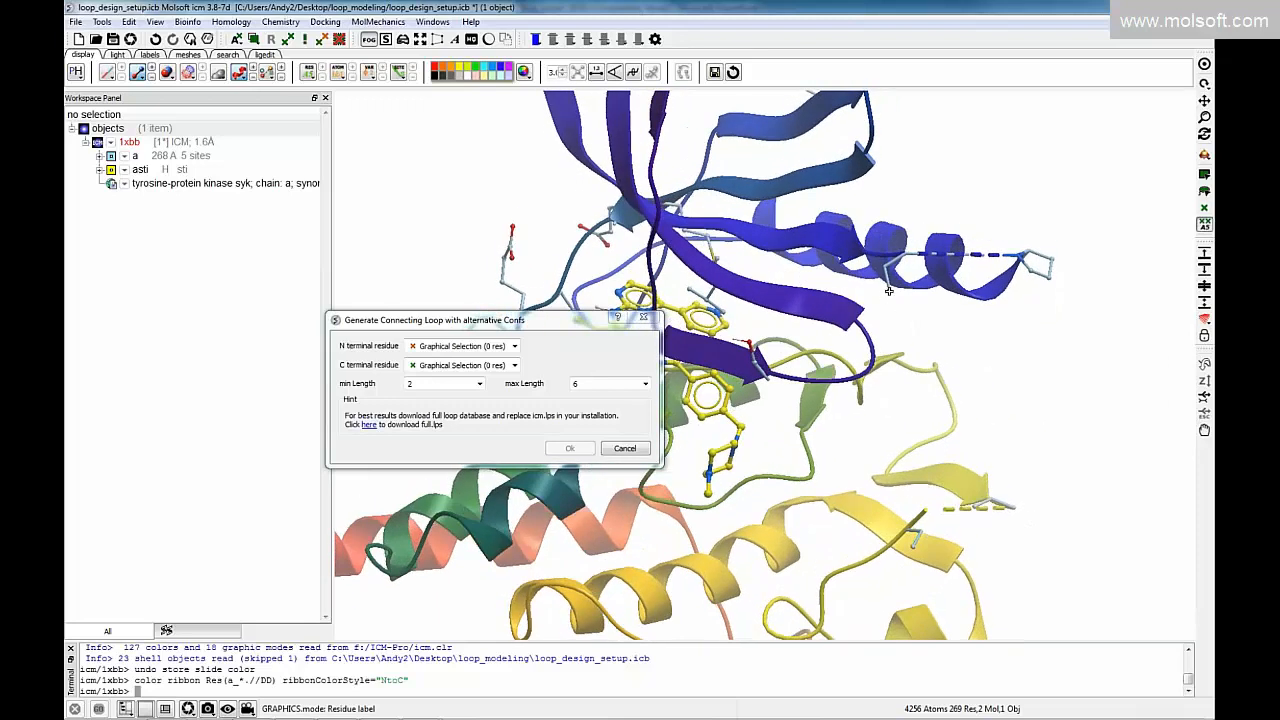
{"action": "left_click", "coordinate": [888, 291]}
{"action": "left_click", "coordinate": [1030, 271]}
{"action": "left_click", "coordinate": [1036, 333]}
Assign K405 as the N-terminal residue and P411 as the C-terminal residue, and generate the connecting loops.
{"action": "left_click_drag", "start_coordinate": [1036, 333], "coordinate": [575, 371]}
{"action": "left_click", "coordinate": [862, 261]}
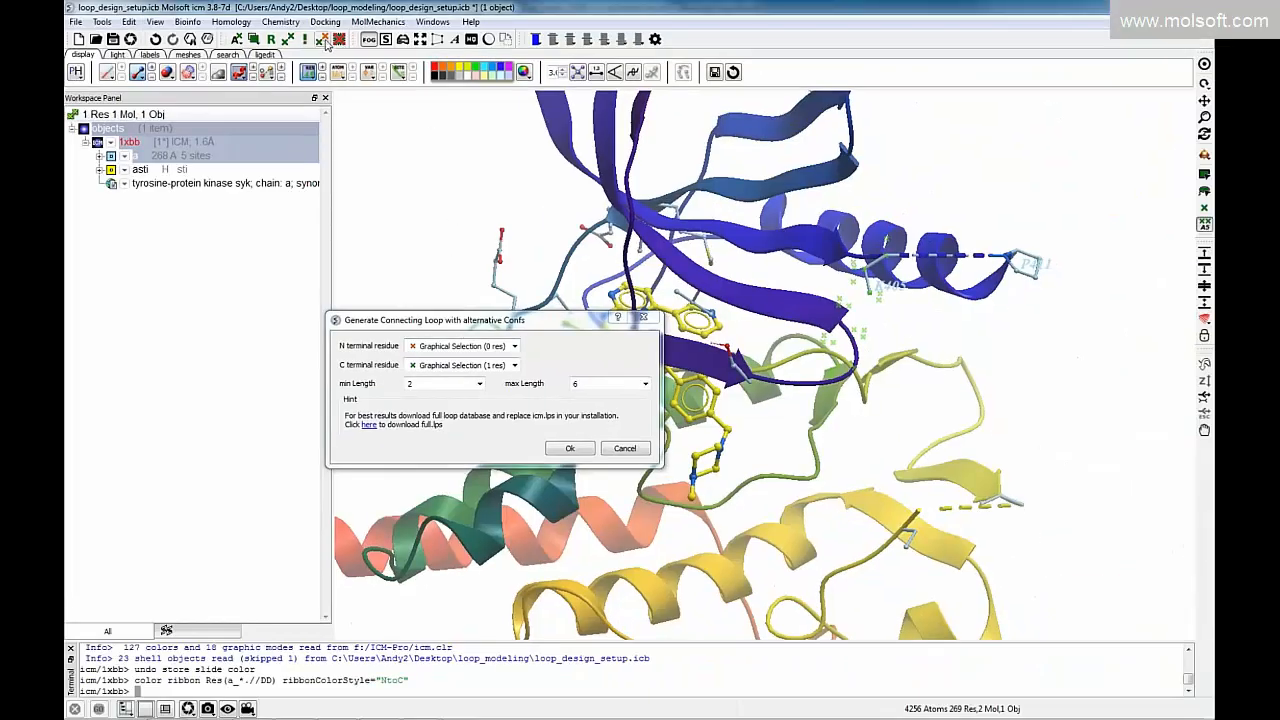
{"action": "left_click", "coordinate": [321, 40]}
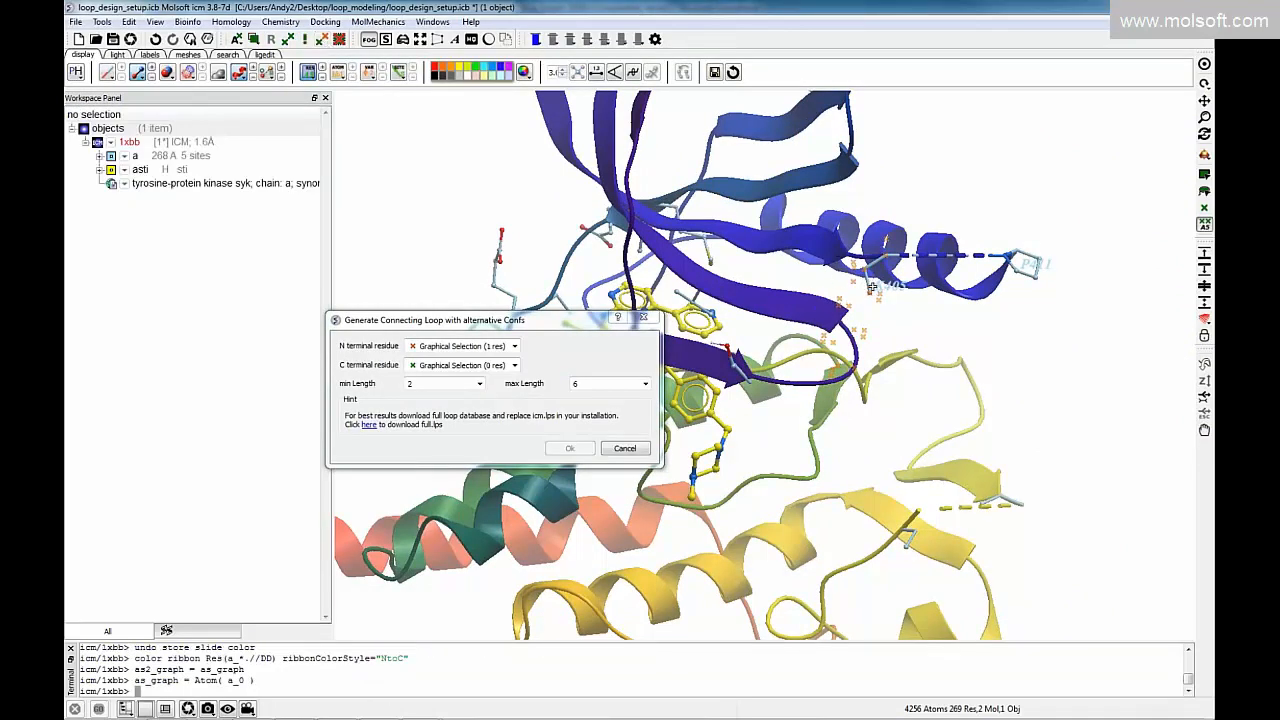
{"action": "left_click", "coordinate": [1033, 277]}
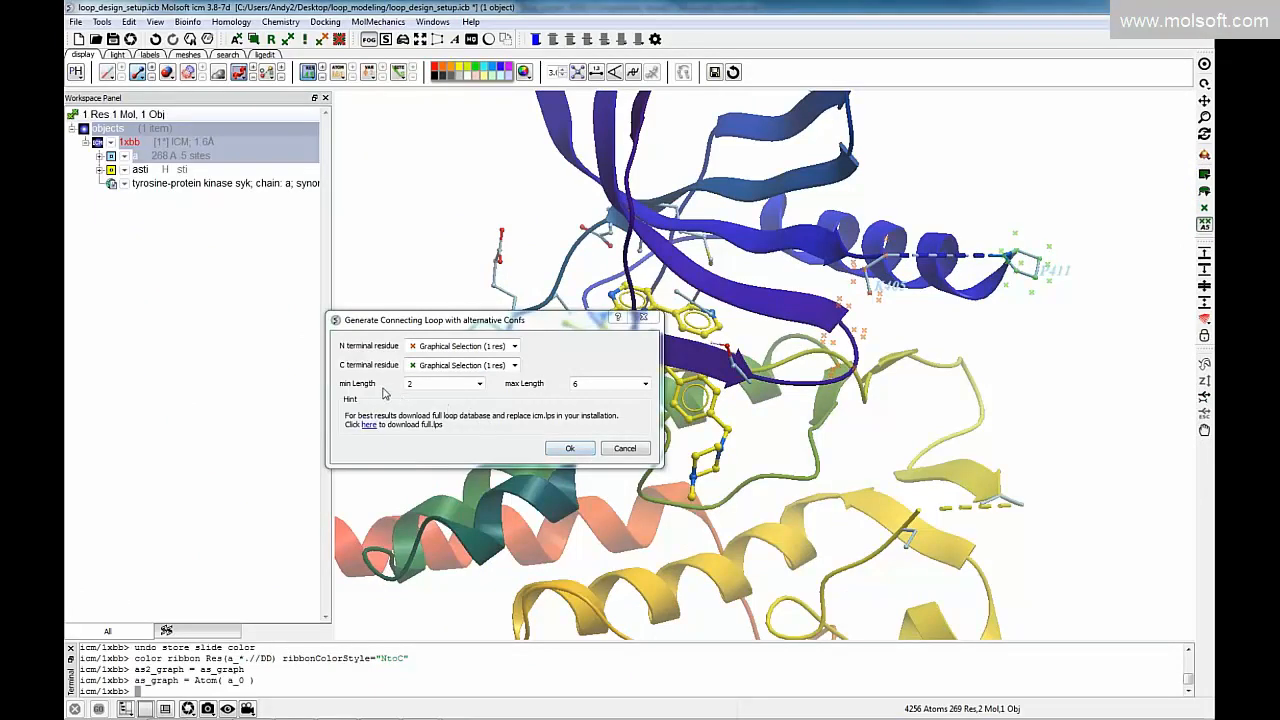
{"action": "left_click", "coordinate": [570, 448]}
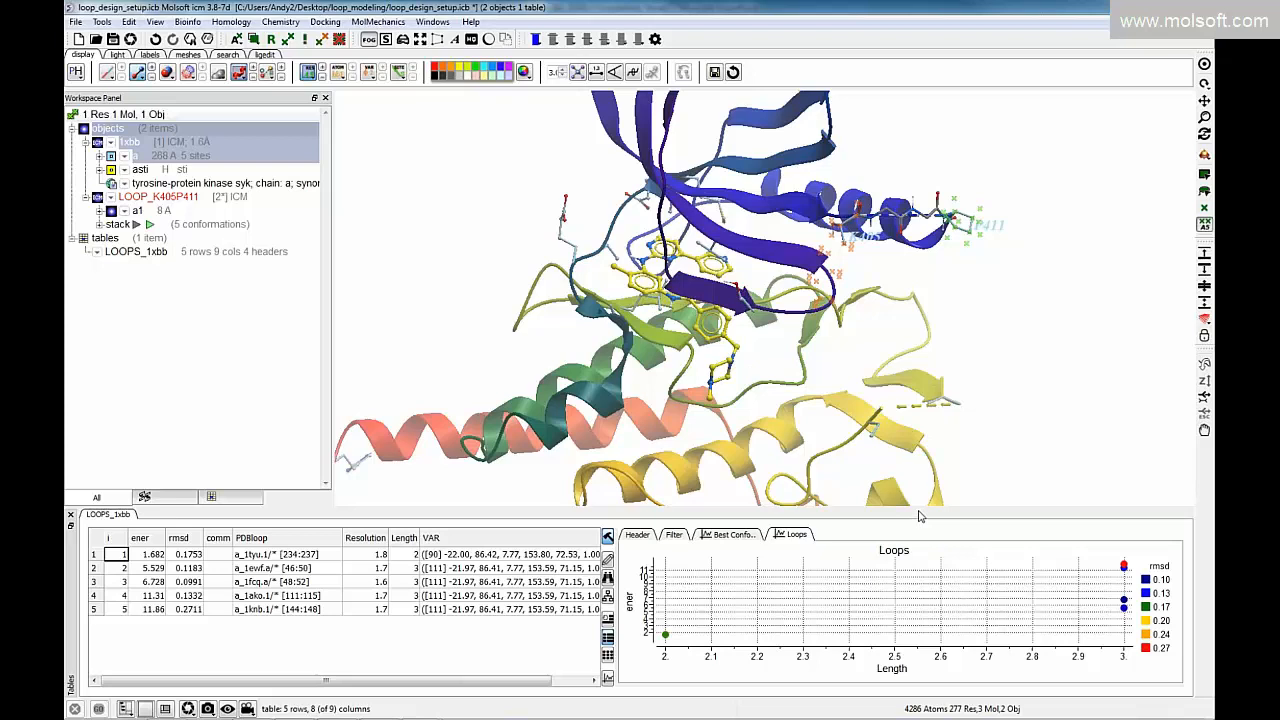
Zoom out the Loops plot, load the a_1tyu.1 template from the loop table, and centre the 3D view on it.
{"action": "scroll", "coordinate": [995, 628], "scroll_direction": "down", "scroll_amount": 3}
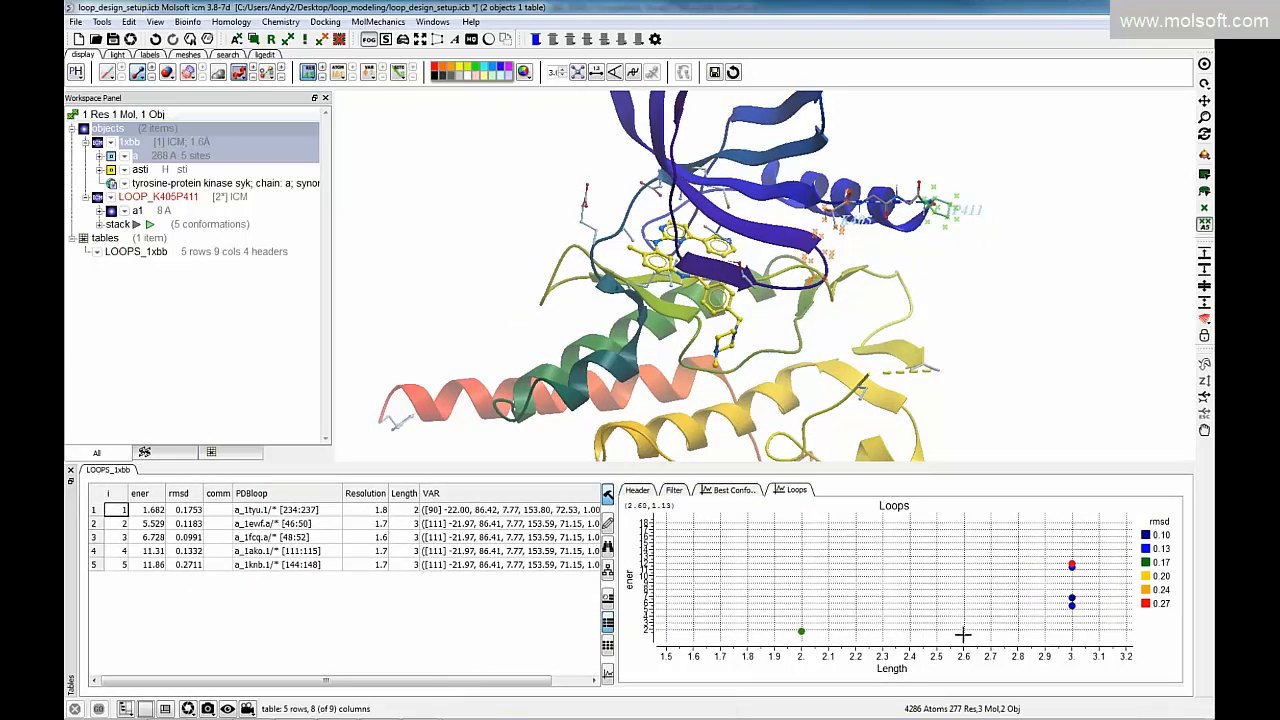
{"action": "scroll", "coordinate": [962, 634], "scroll_direction": "up", "scroll_amount": 1}
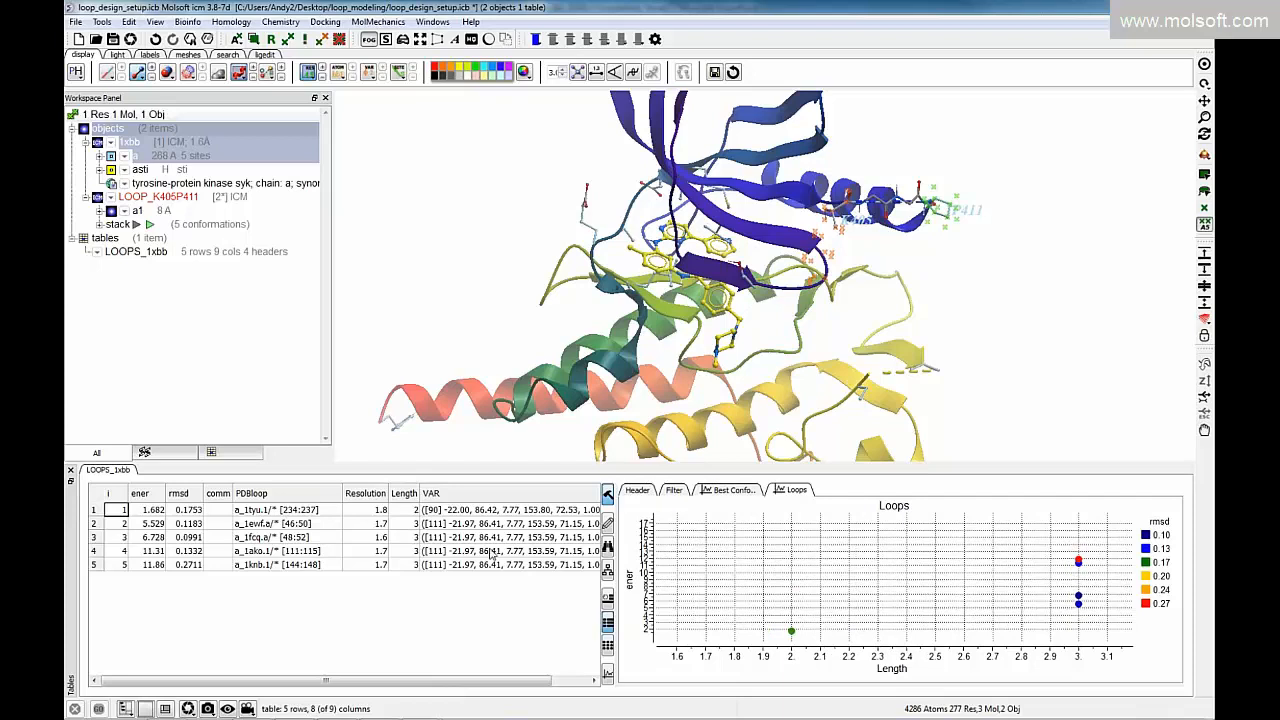
{"action": "left_click", "coordinate": [189, 513]}
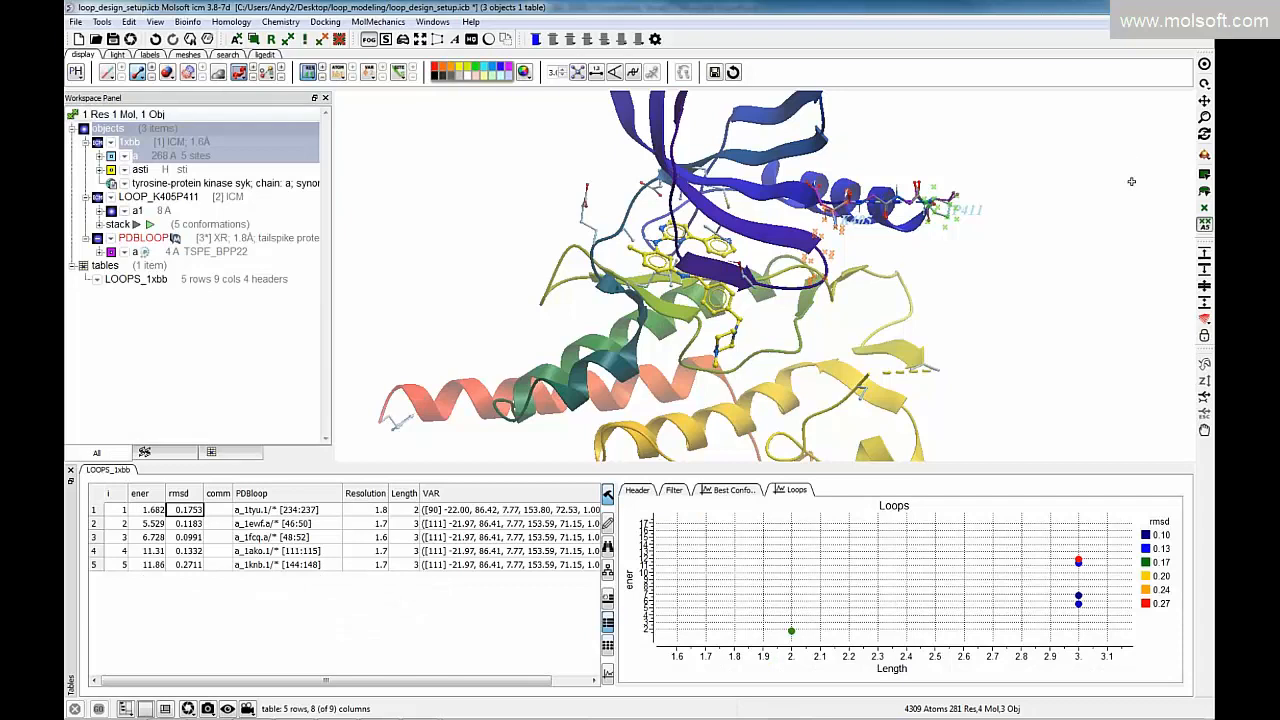
{"action": "left_click", "coordinate": [1204, 84]}
{"action": "left_click_drag", "start_coordinate": [1108, 162], "coordinate": [1089, 181]}
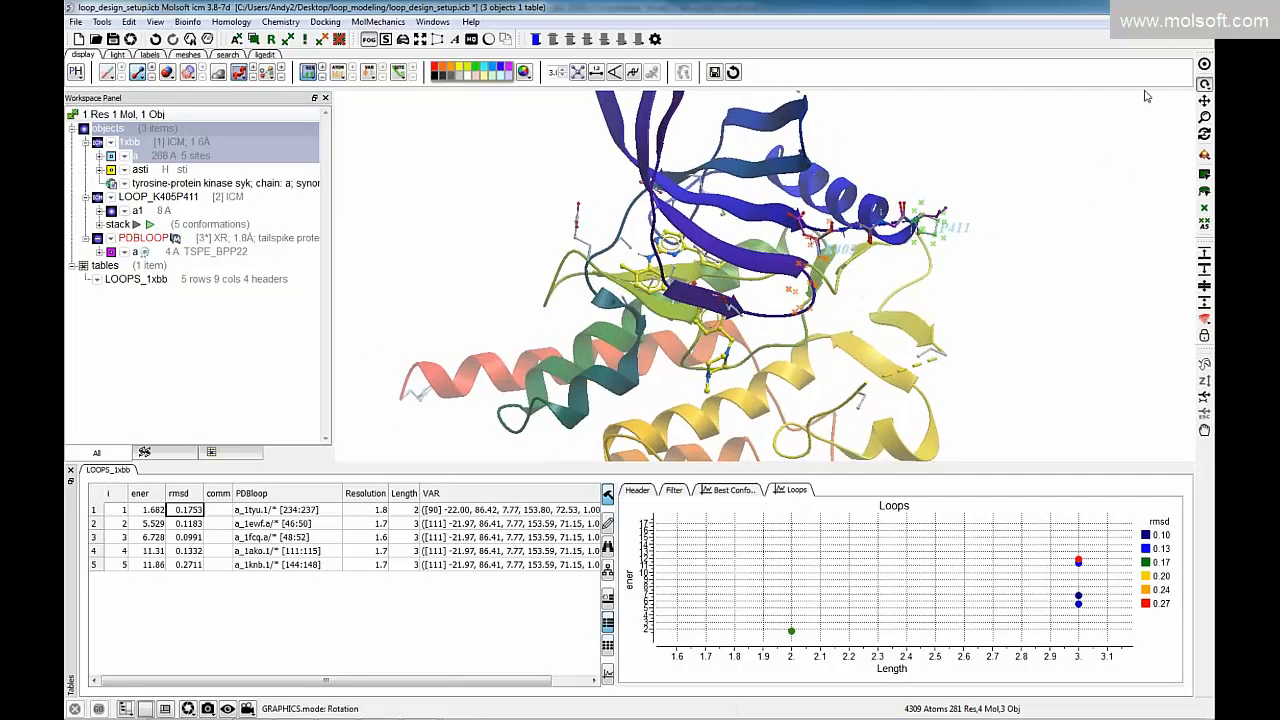
{"action": "left_click", "coordinate": [1204, 66]}
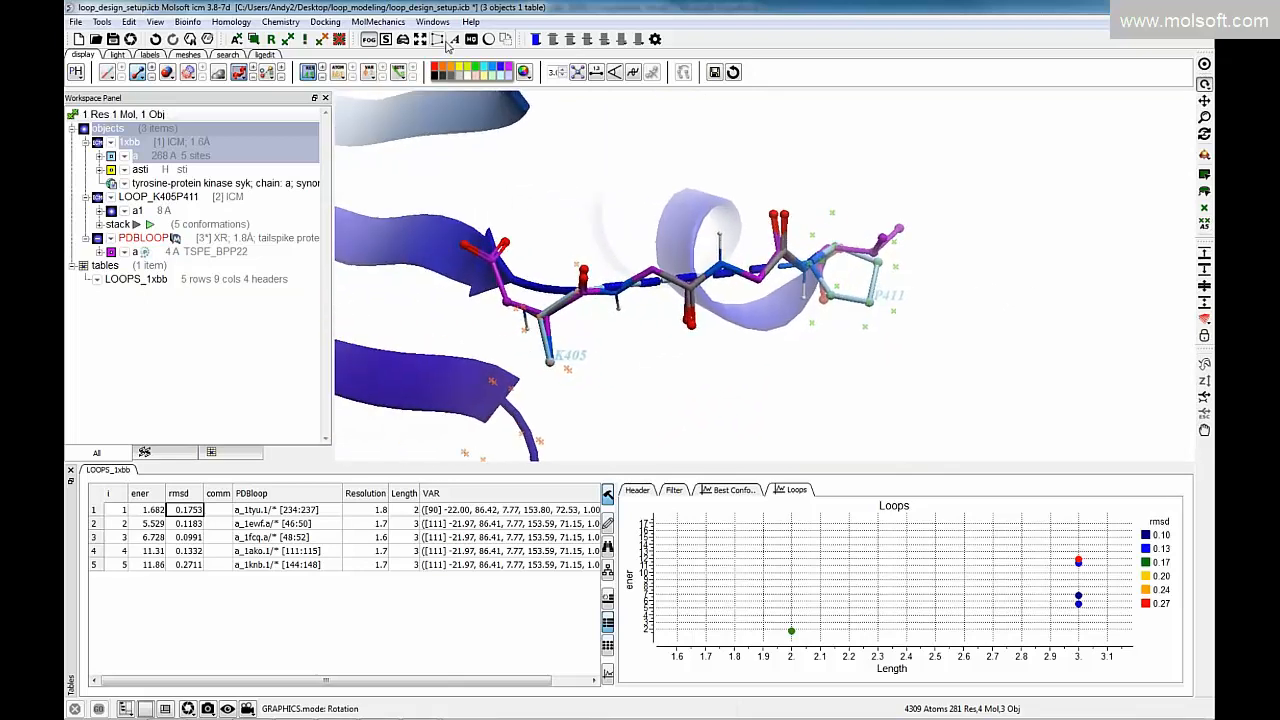
Browse the loop templates in rows 2 through 5 and back to row 3, and return to the a_1tyu.1 template.
{"action": "left_click", "coordinate": [189, 524]}
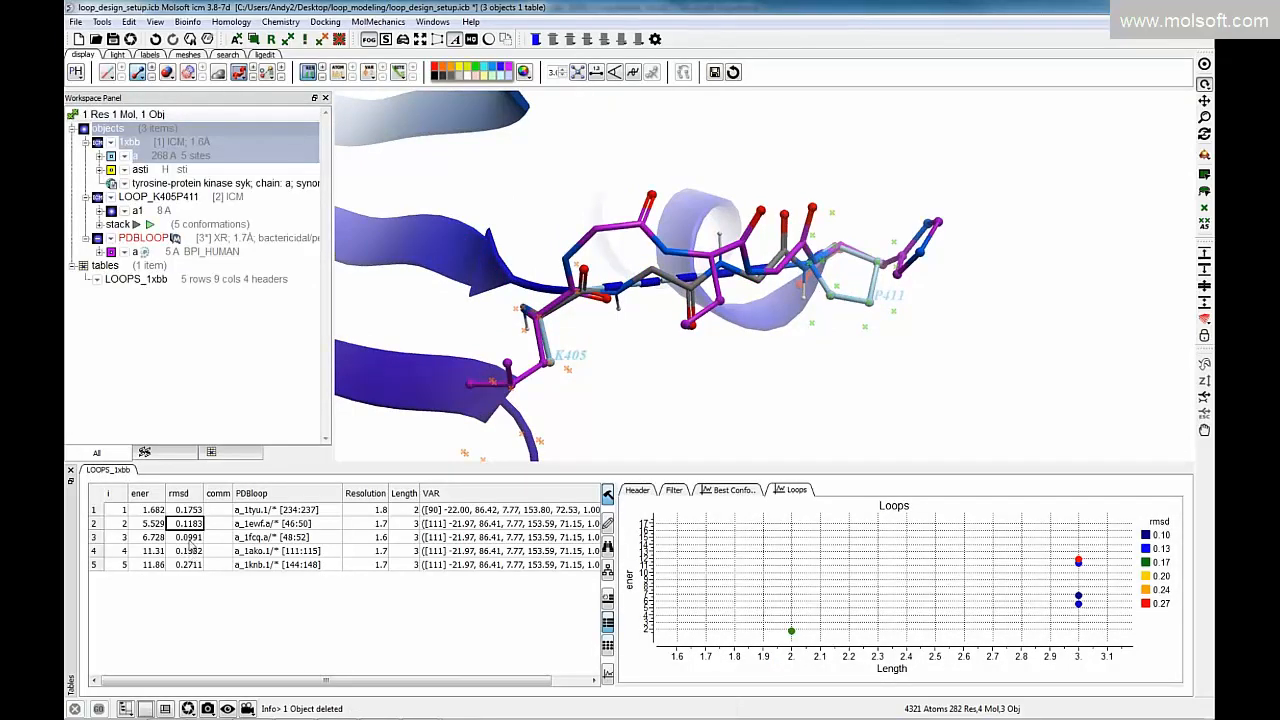
{"action": "left_click", "coordinate": [190, 538]}
{"action": "left_click", "coordinate": [190, 551]}
{"action": "left_click", "coordinate": [191, 565]}
{"action": "left_click", "coordinate": [192, 551]}
{"action": "left_click", "coordinate": [191, 538]}
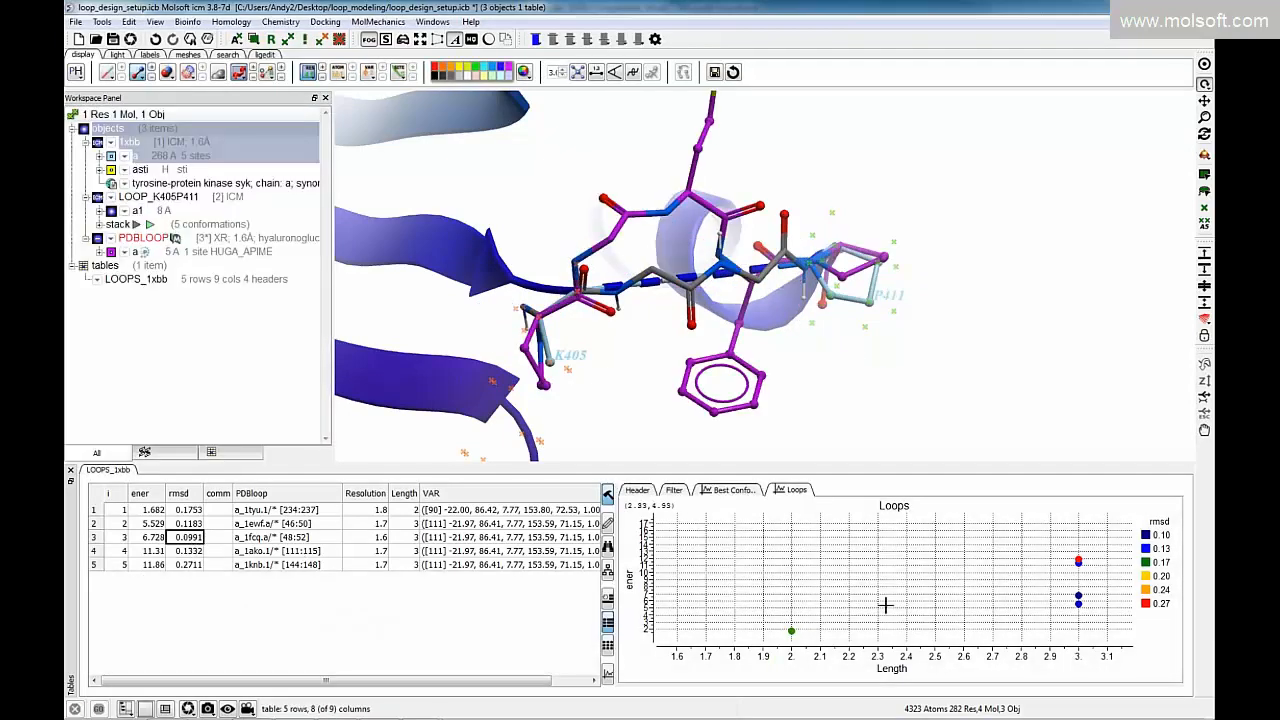
{"action": "left_click", "coordinate": [790, 629]}
{"action": "left_click", "coordinate": [243, 512]}
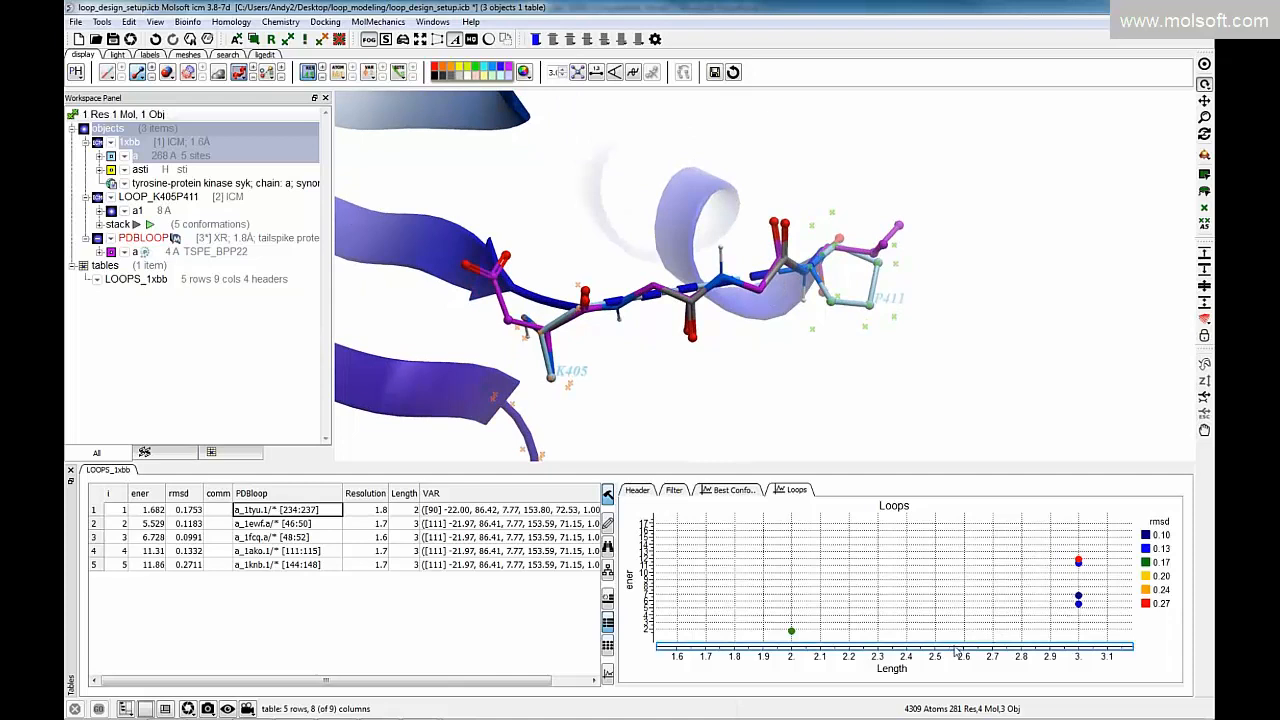
Pick the template points in rows 2 and 3 on the Loops plot, and load the a_1knb.1 template from row 5.
{"action": "scroll", "coordinate": [963, 640], "scroll_direction": "up", "scroll_amount": 2}
{"action": "scroll", "coordinate": [963, 638], "scroll_direction": "down", "scroll_amount": 3}
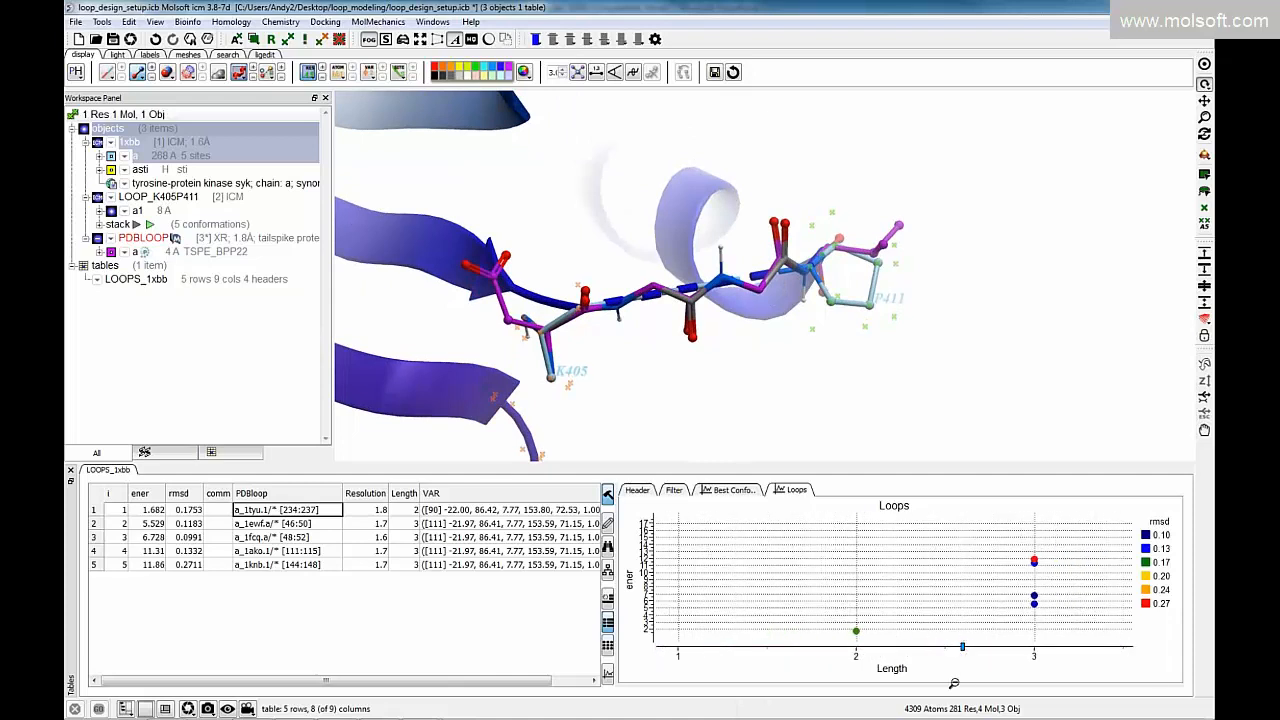
{"action": "left_click_drag", "start_coordinate": [1029, 590], "coordinate": [1062, 607]}
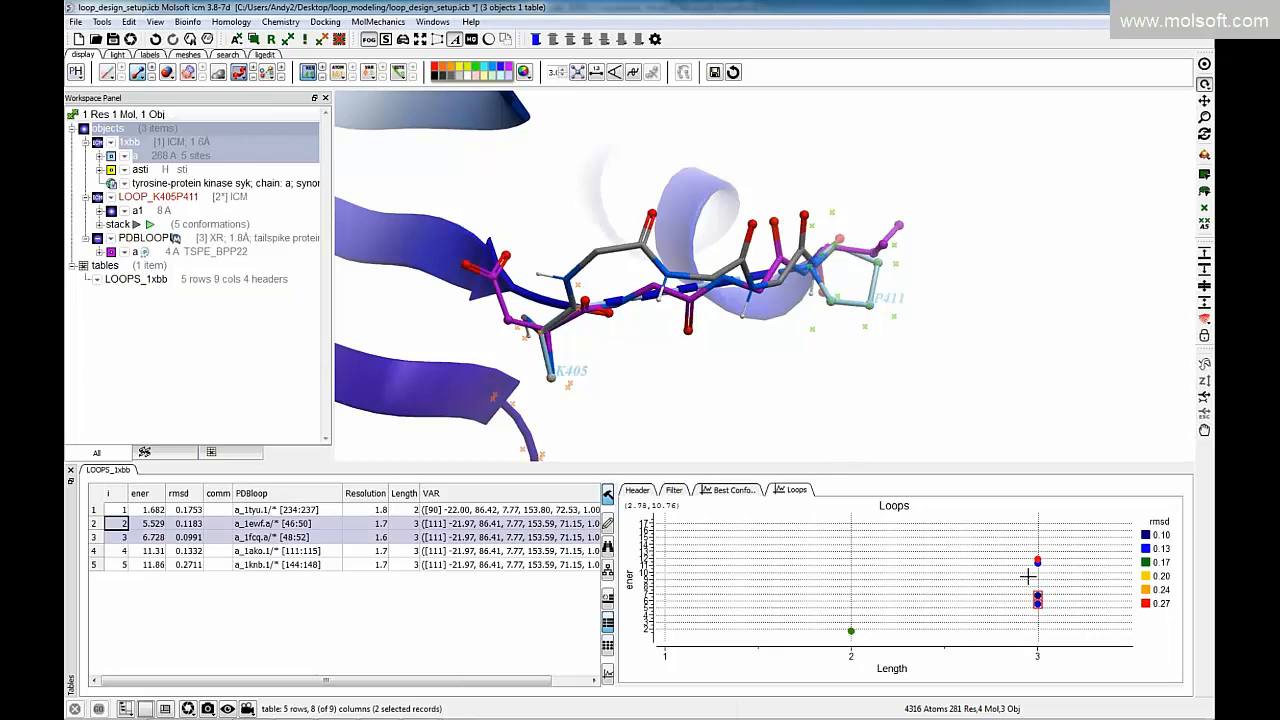
{"action": "left_click_drag", "start_coordinate": [616, 563], "coordinate": [667, 560]}
{"action": "left_click", "coordinate": [968, 322]}
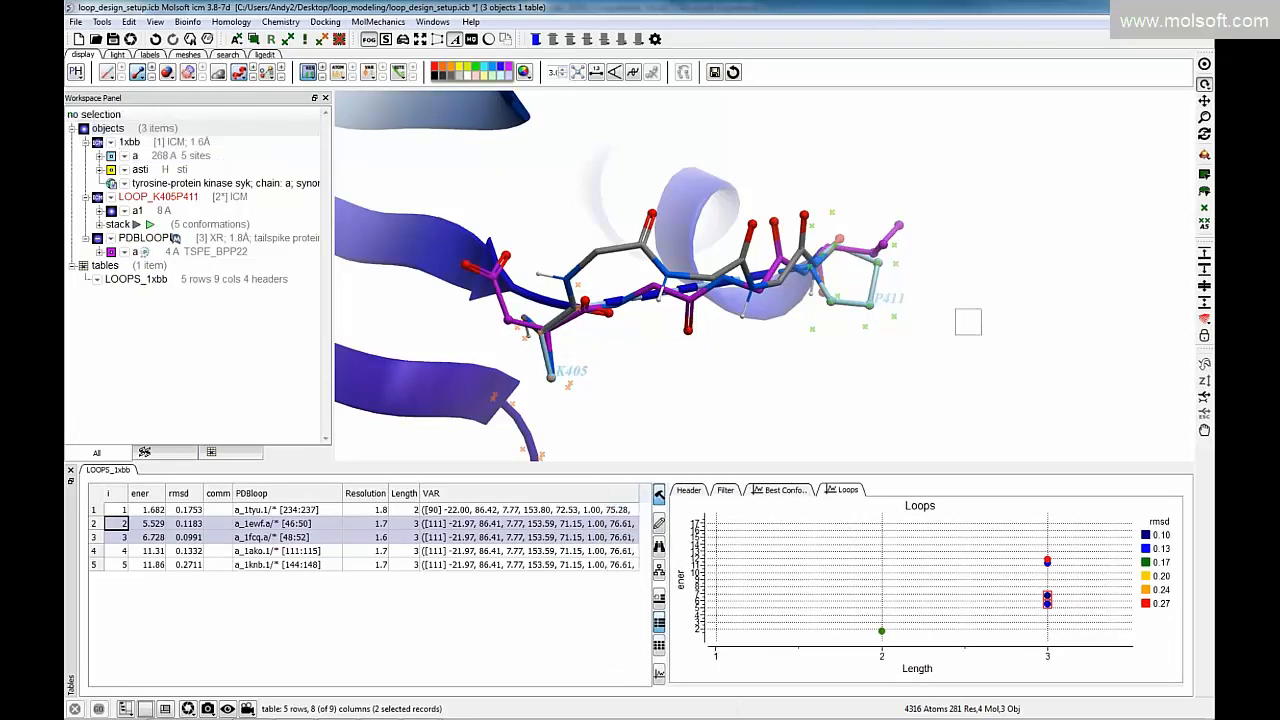
{"action": "left_click", "coordinate": [203, 566]}
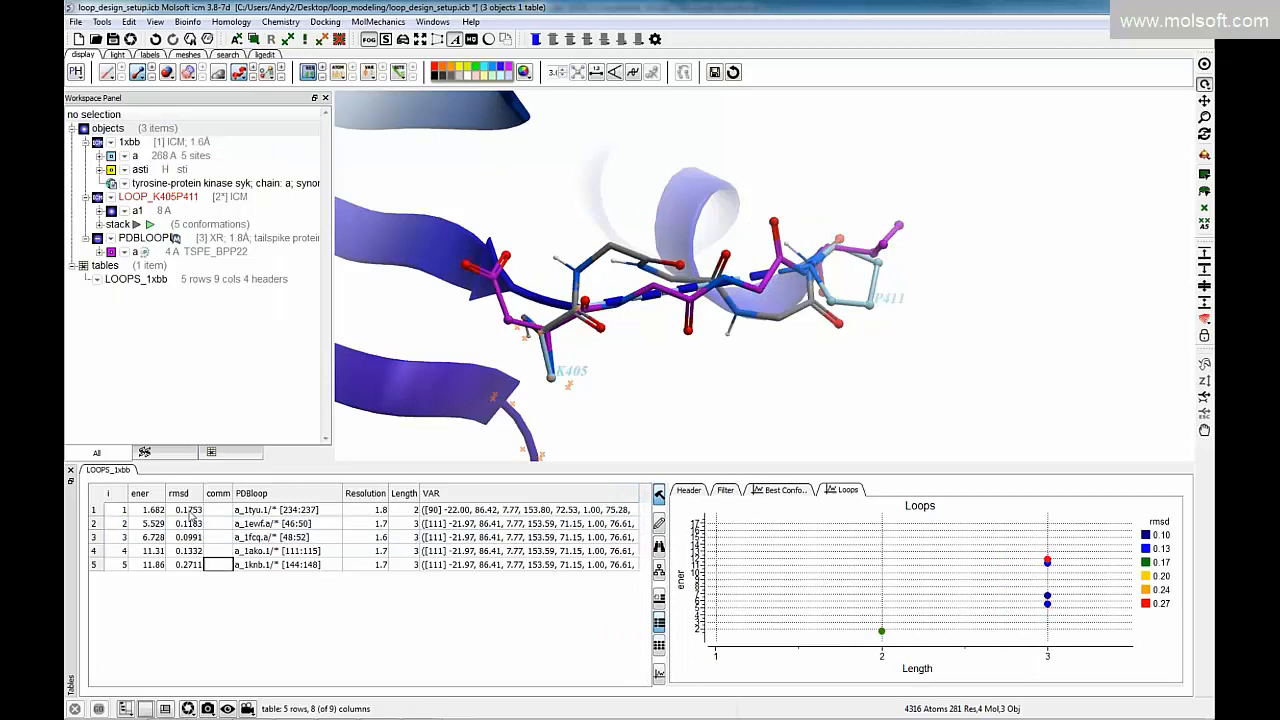
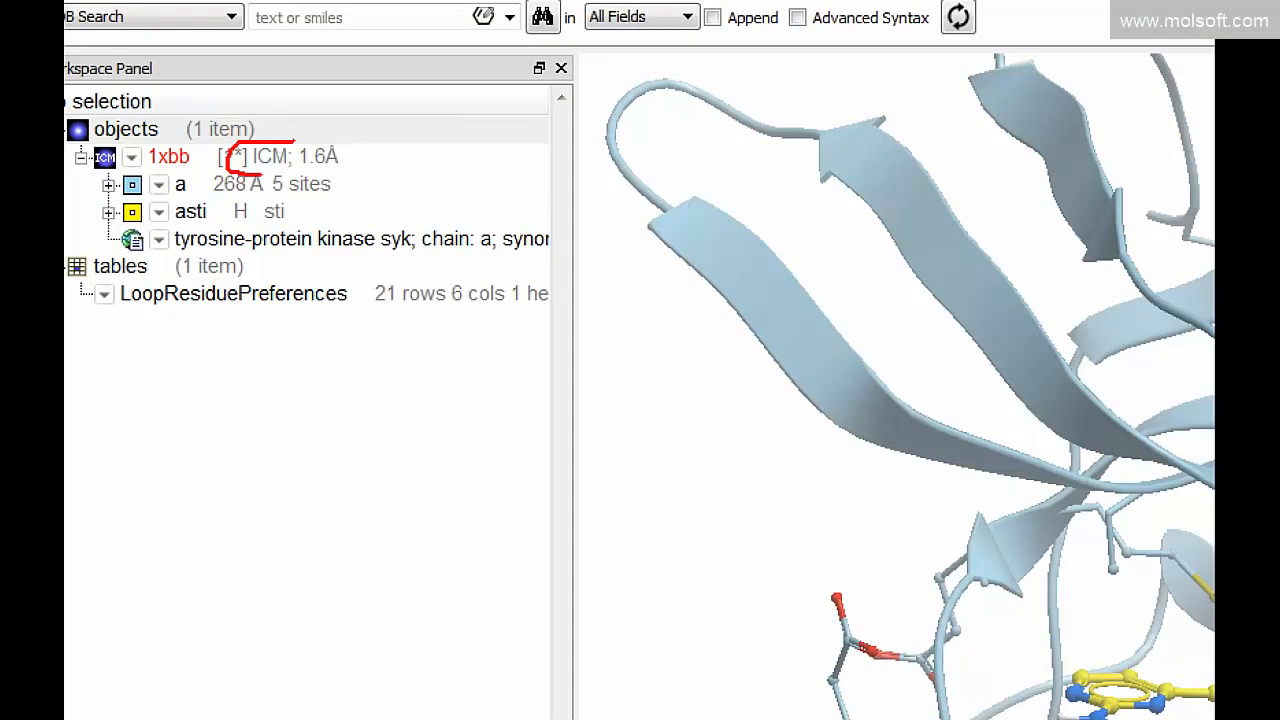
Expand chain a of 1xbb with the tables hidden, and select the four loop residues GNFG starting at residue 380.
{"action": "key", "text": "Escape"}
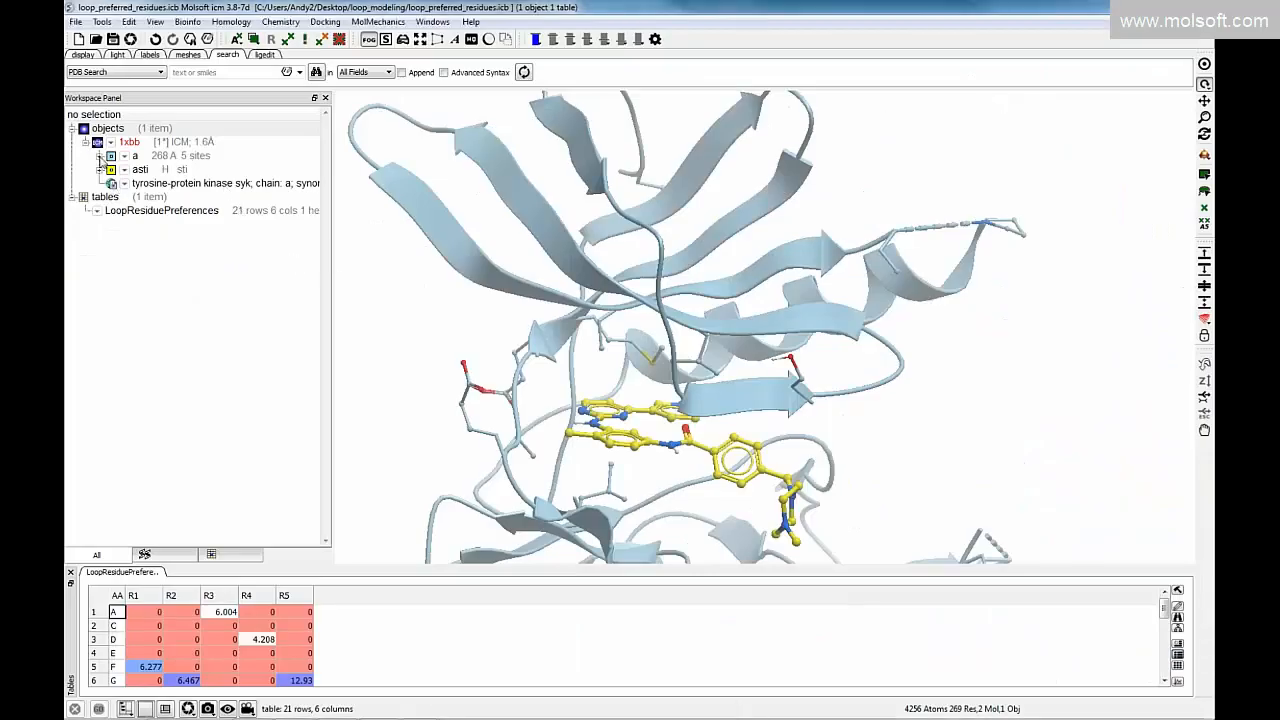
{"action": "left_click", "coordinate": [99, 156]}
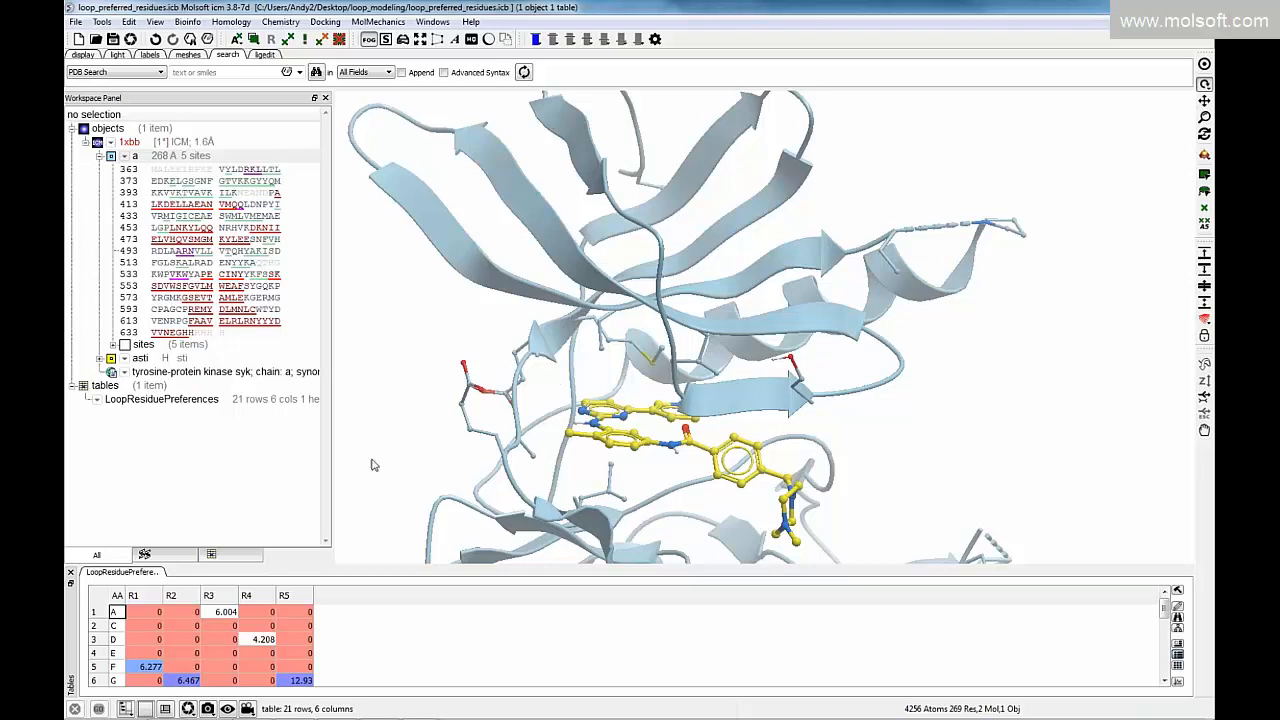
{"action": "left_click", "coordinate": [71, 572]}
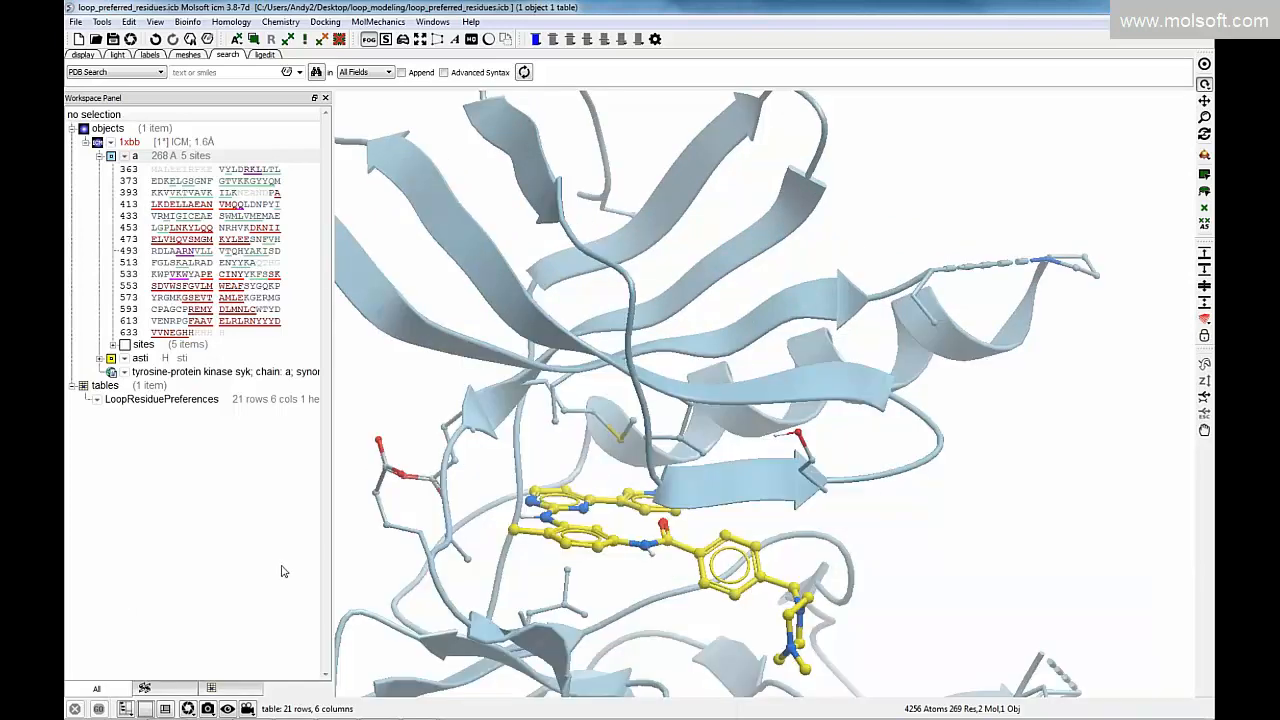
{"action": "left_click_drag", "start_coordinate": [1050, 393], "coordinate": [1052, 410]}
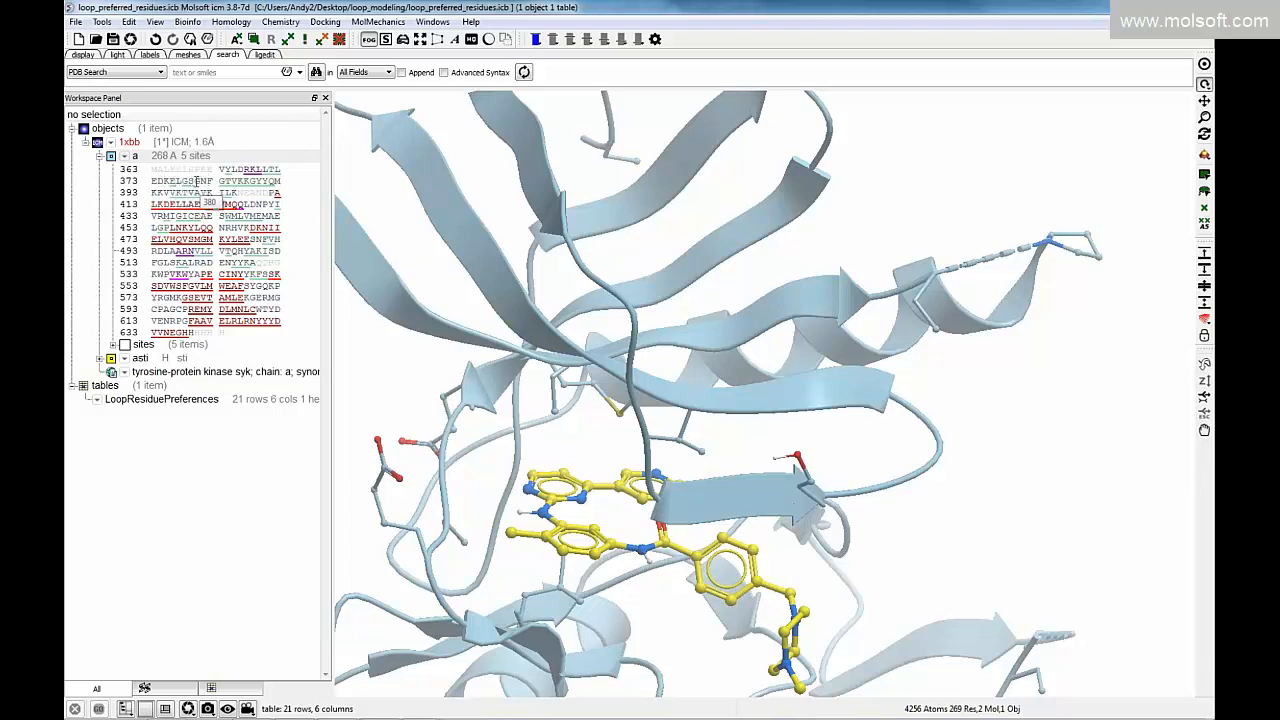
{"action": "left_click_drag", "start_coordinate": [197, 180], "coordinate": [218, 181]}
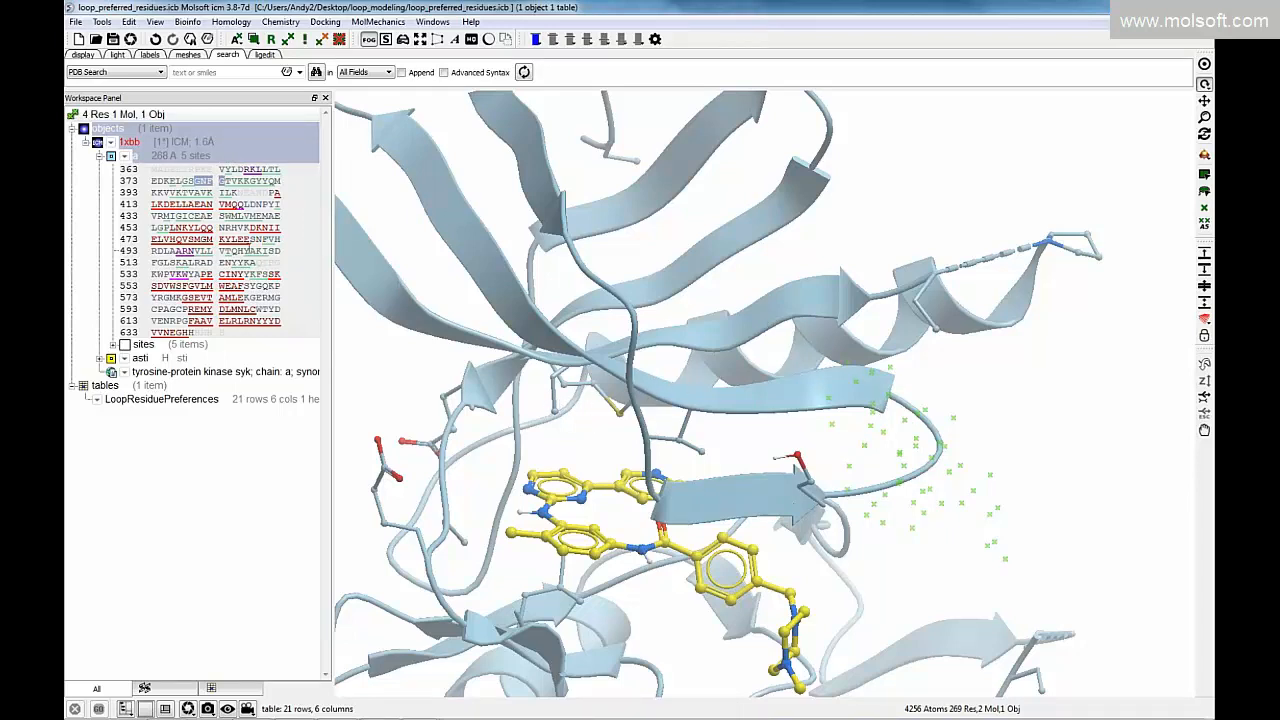
Calculate the preferred residues for the four selected loop residues with a torsion RMSD vicinity of 15.
{"action": "left_click", "coordinate": [370, 23]}
{"action": "mouse_move", "coordinate": [400, 190]}
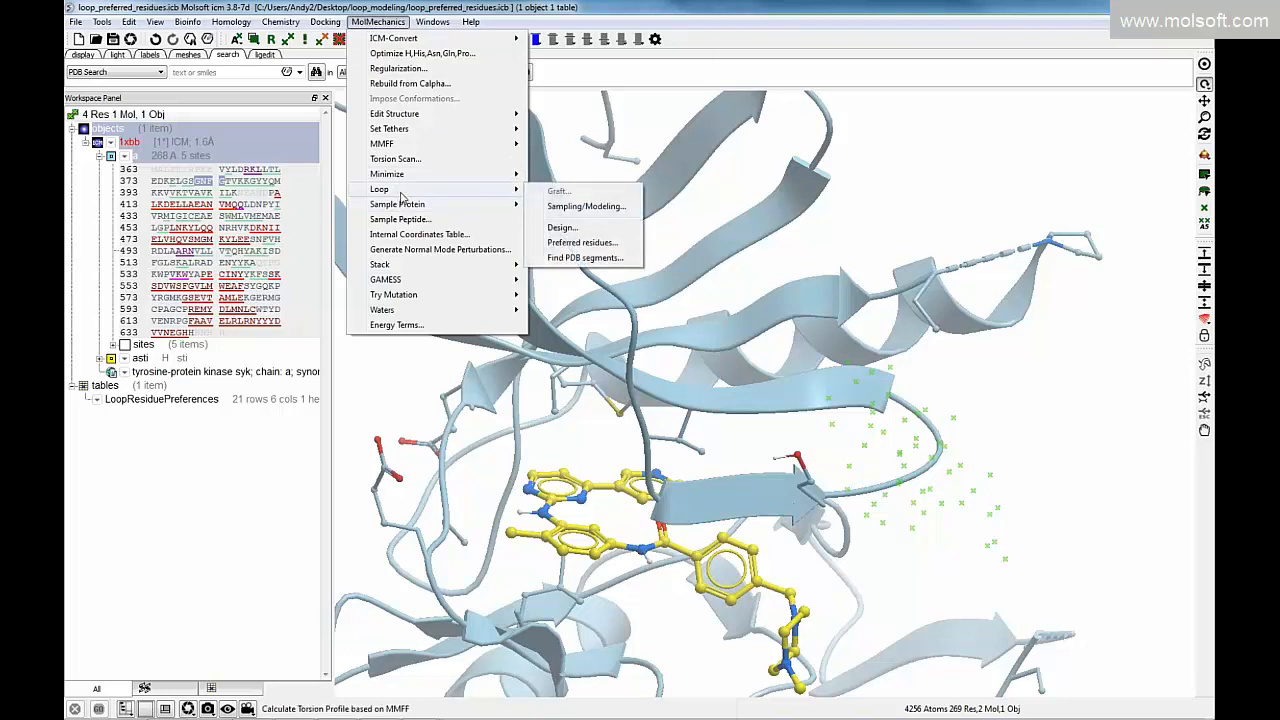
{"action": "left_click", "coordinate": [572, 245]}
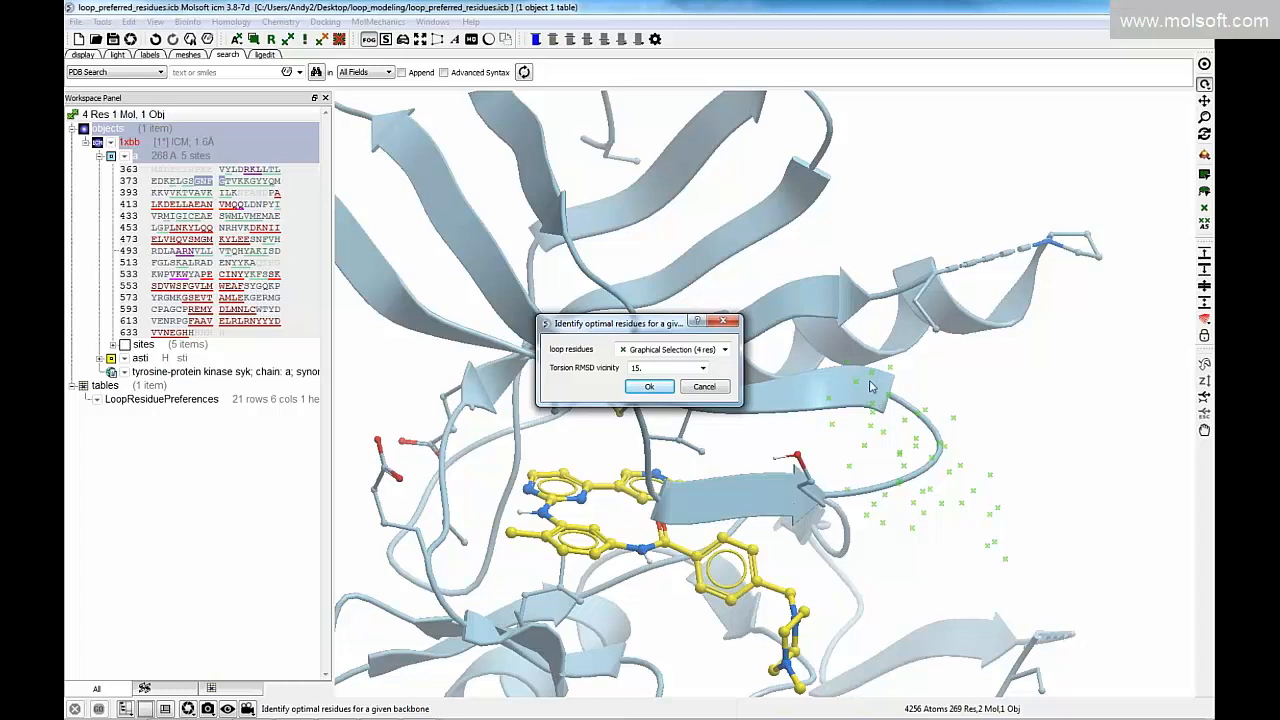
{"action": "left_click", "coordinate": [648, 390]}
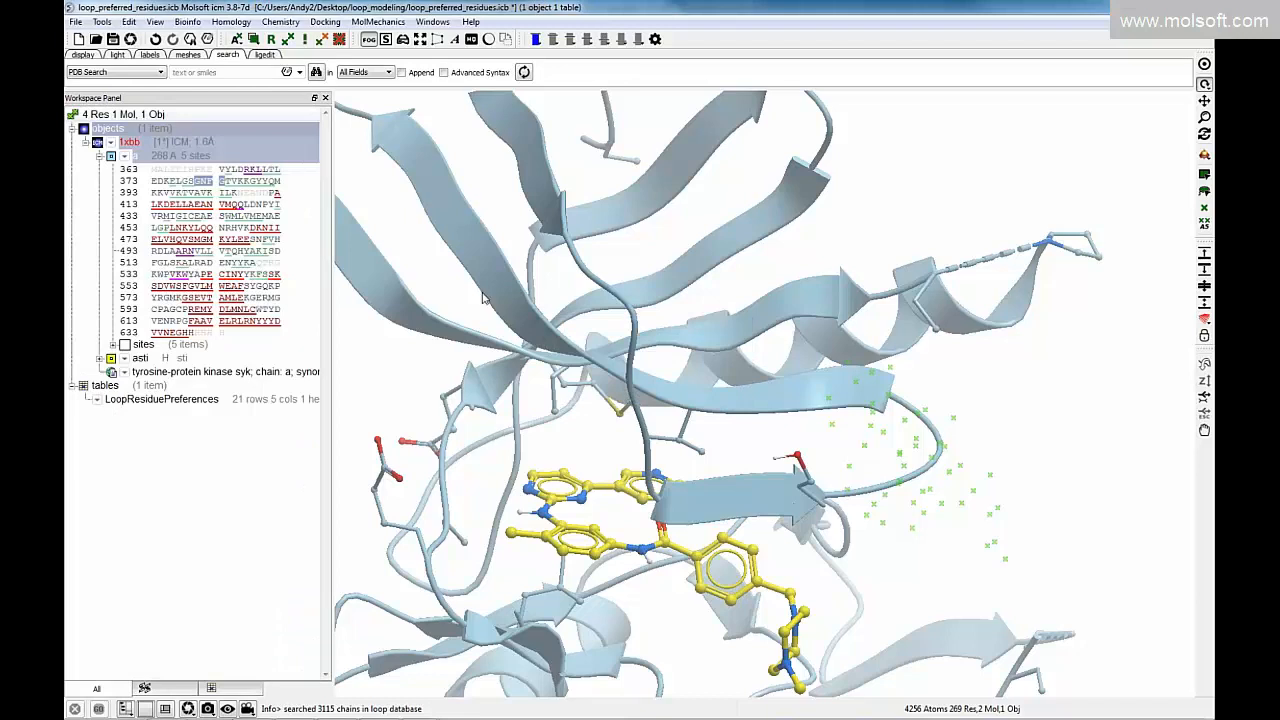
Display the LoopResiduePreferences table again and enlarge its area to show most of the amino acid rows.
{"action": "left_click", "coordinate": [428, 22]}
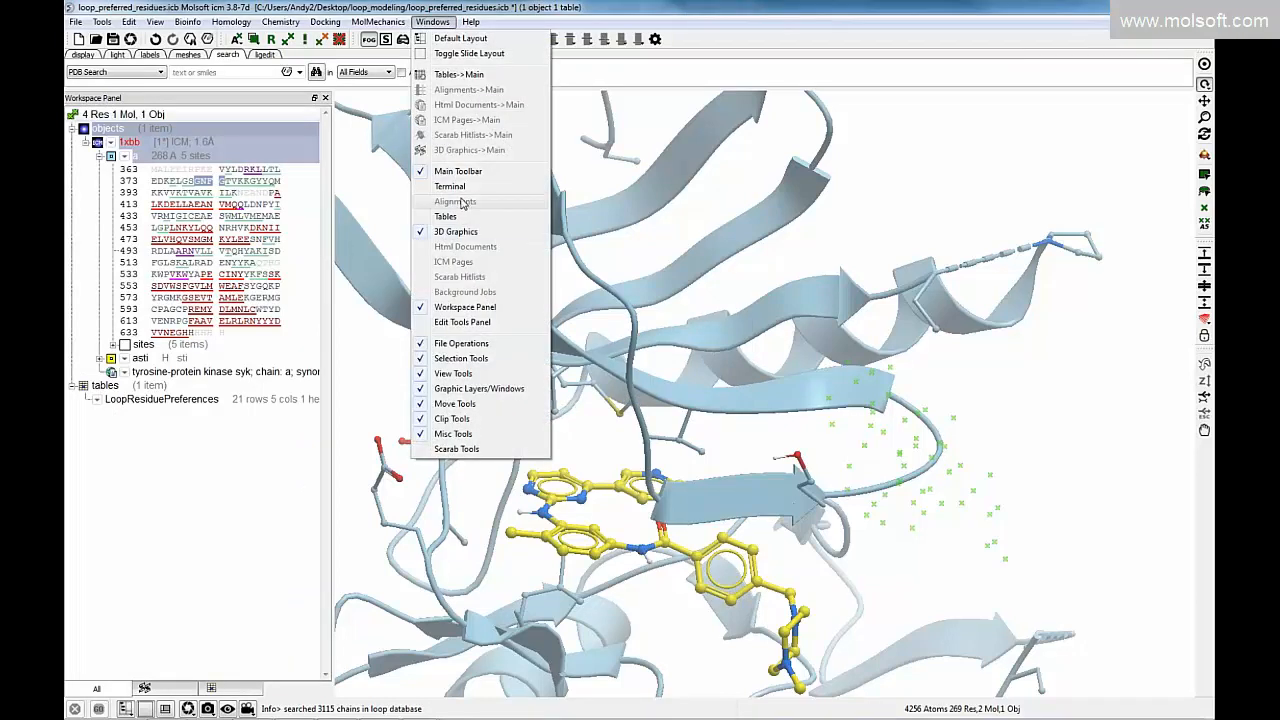
{"action": "left_click", "coordinate": [452, 216]}
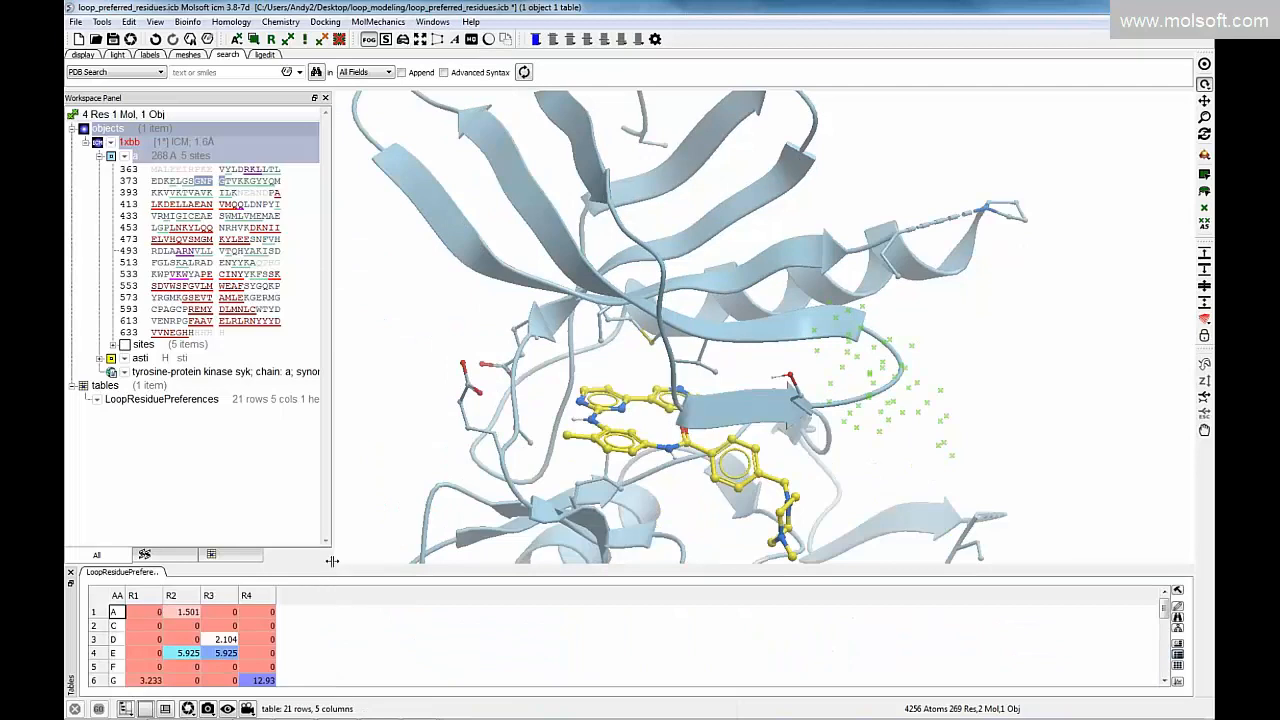
{"action": "left_click_drag", "start_coordinate": [331, 562], "coordinate": [170, 412]}
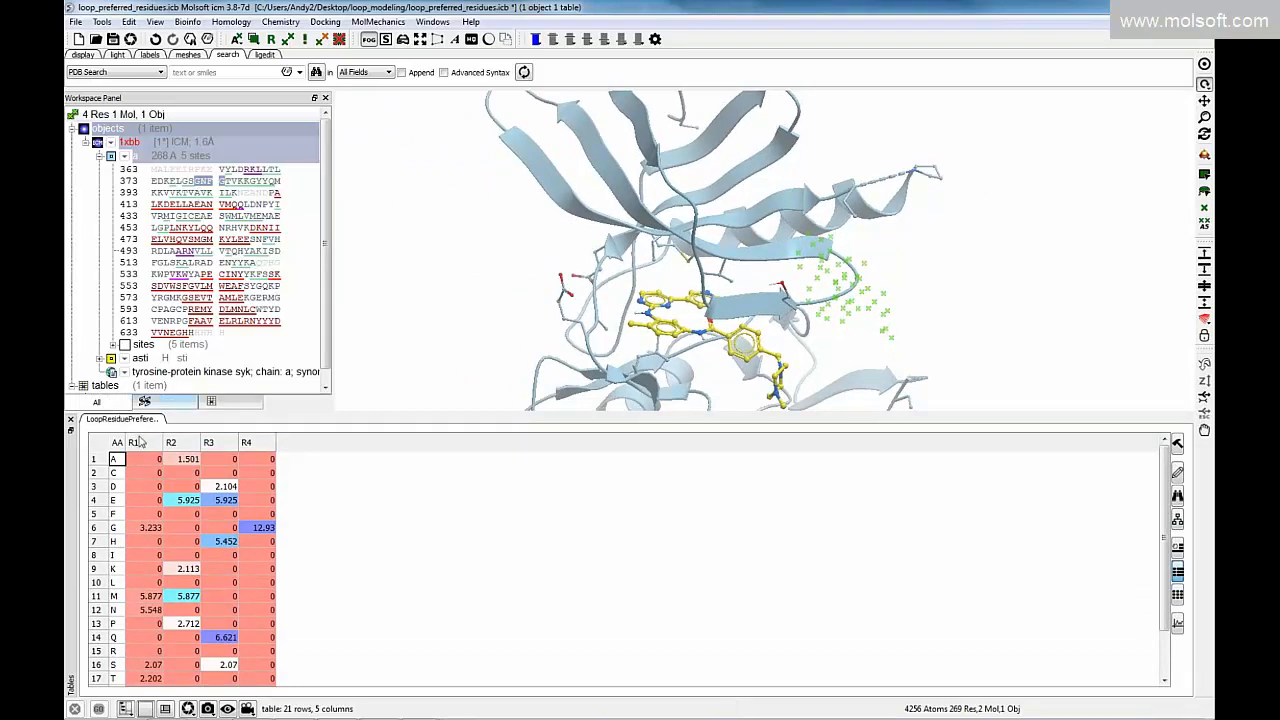
Examine the glycine preferences at positions R1 and R4, and look through the remaining amino acid rows of the table.
{"action": "left_click", "coordinate": [150, 530]}
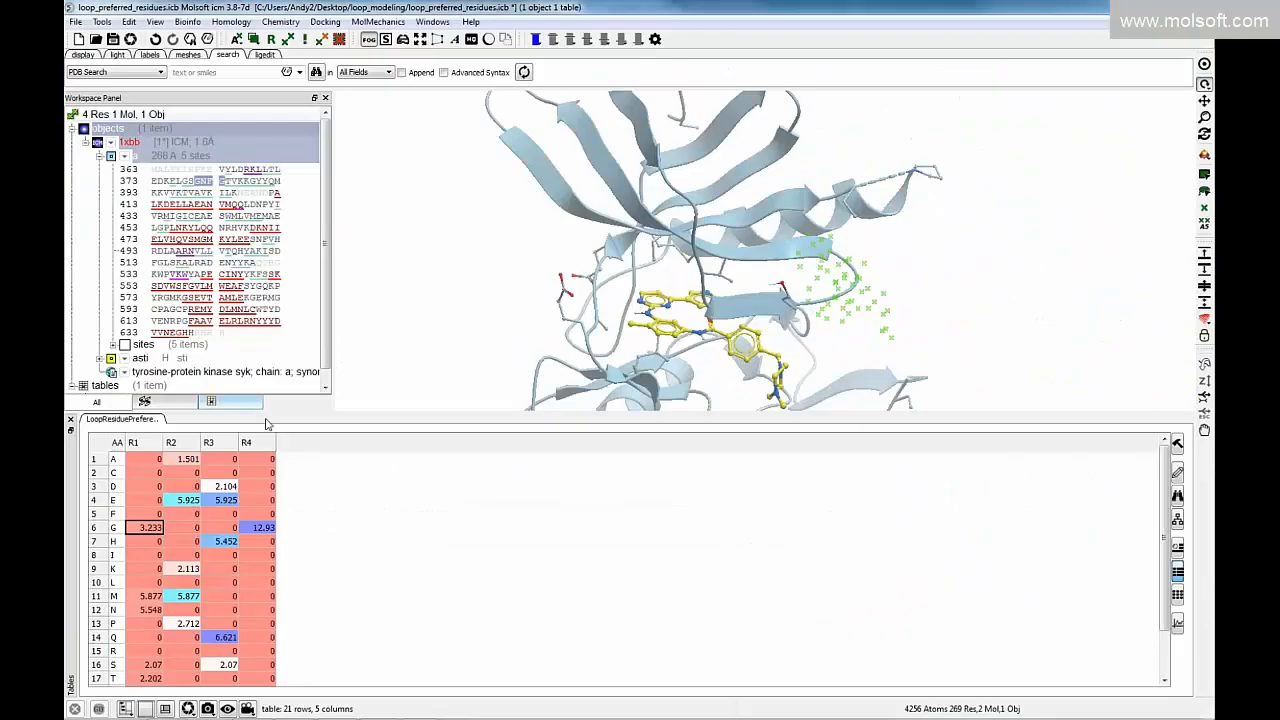
{"action": "left_click", "coordinate": [262, 530]}
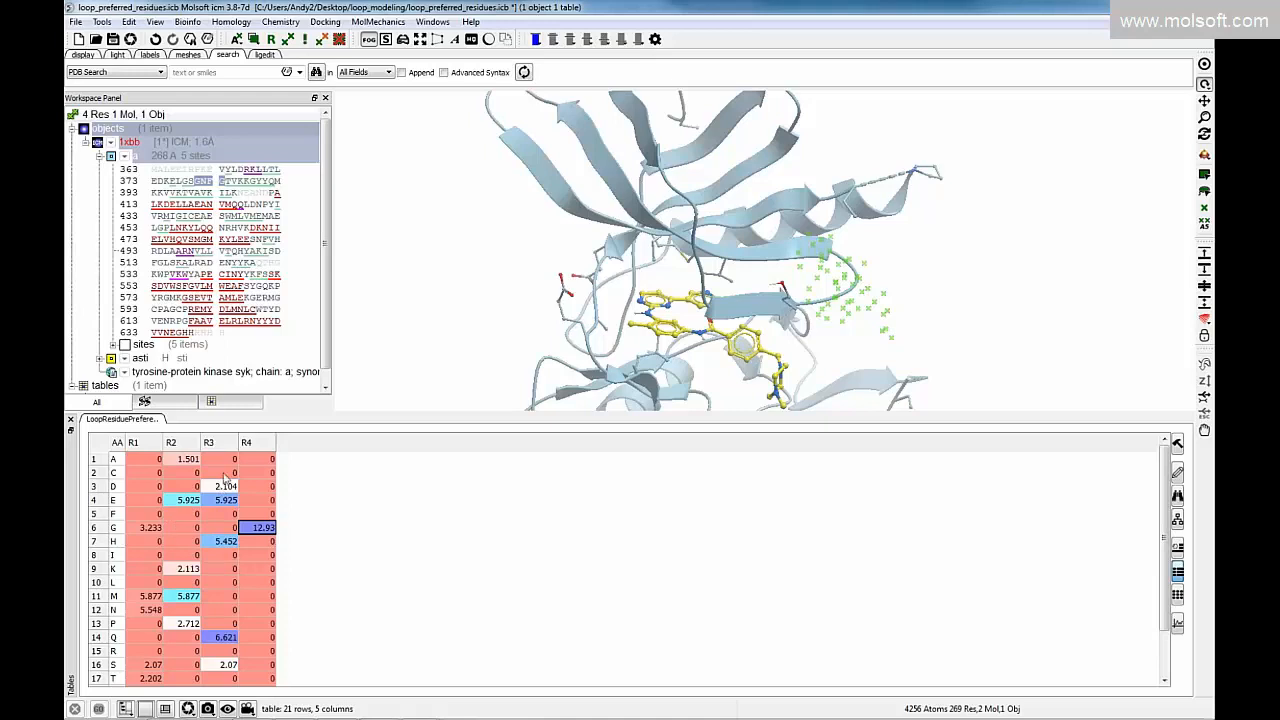
{"action": "scroll", "coordinate": [273, 499], "scroll_direction": "down", "scroll_amount": 3}
{"action": "scroll", "coordinate": [270, 515], "scroll_direction": "up", "scroll_amount": 2}
{"action": "scroll", "coordinate": [266, 462], "scroll_direction": "down", "scroll_amount": 3}
{"action": "scroll", "coordinate": [272, 545], "scroll_direction": "up", "scroll_amount": 3}
{"action": "scroll", "coordinate": [250, 490], "scroll_direction": "down", "scroll_amount": 1}
{"action": "scroll", "coordinate": [250, 492], "scroll_direction": "up", "scroll_amount": 1}
{"action": "scroll", "coordinate": [250, 491], "scroll_direction": "down", "scroll_amount": 1}
{"action": "scroll", "coordinate": [251, 491], "scroll_direction": "up", "scroll_amount": 1}
Switch to the PowerPoint presentation, view the Find PDB Segments slide full screen, and return to ICM.
{"action": "key", "text": "alt+Tab"}
{"action": "key", "text": "alt+Tab"}
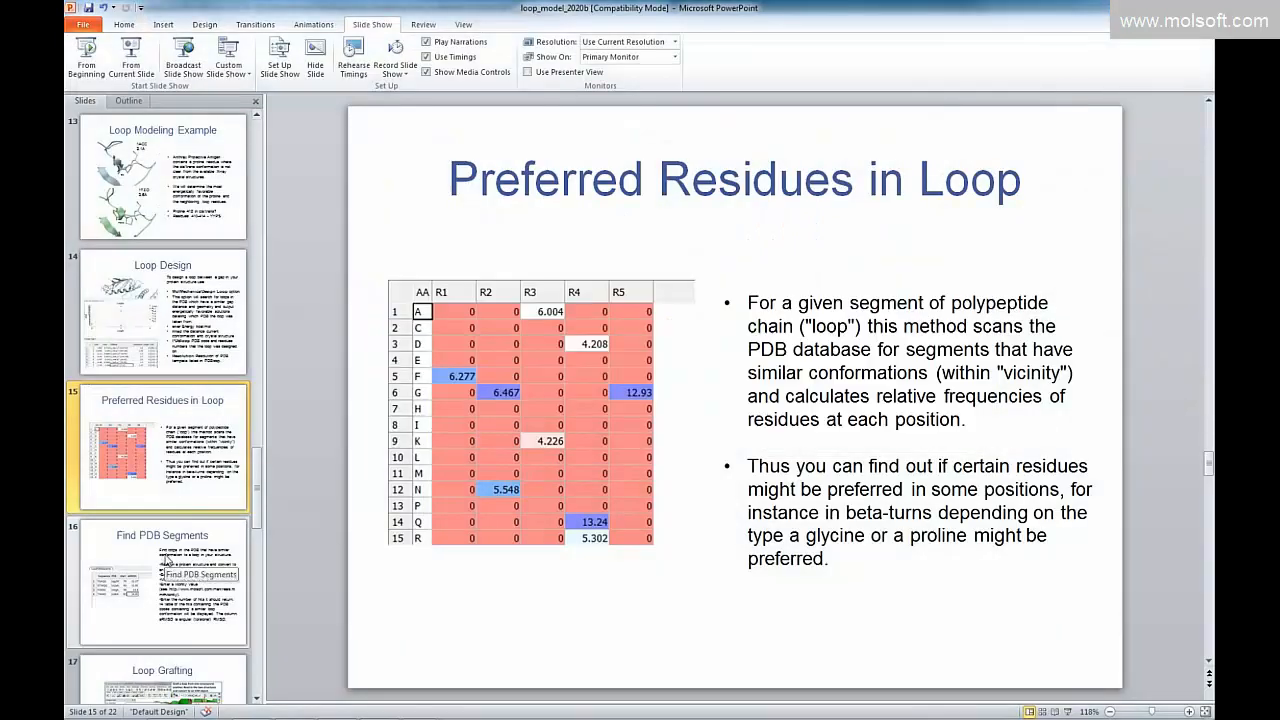
{"action": "left_click", "coordinate": [203, 548]}
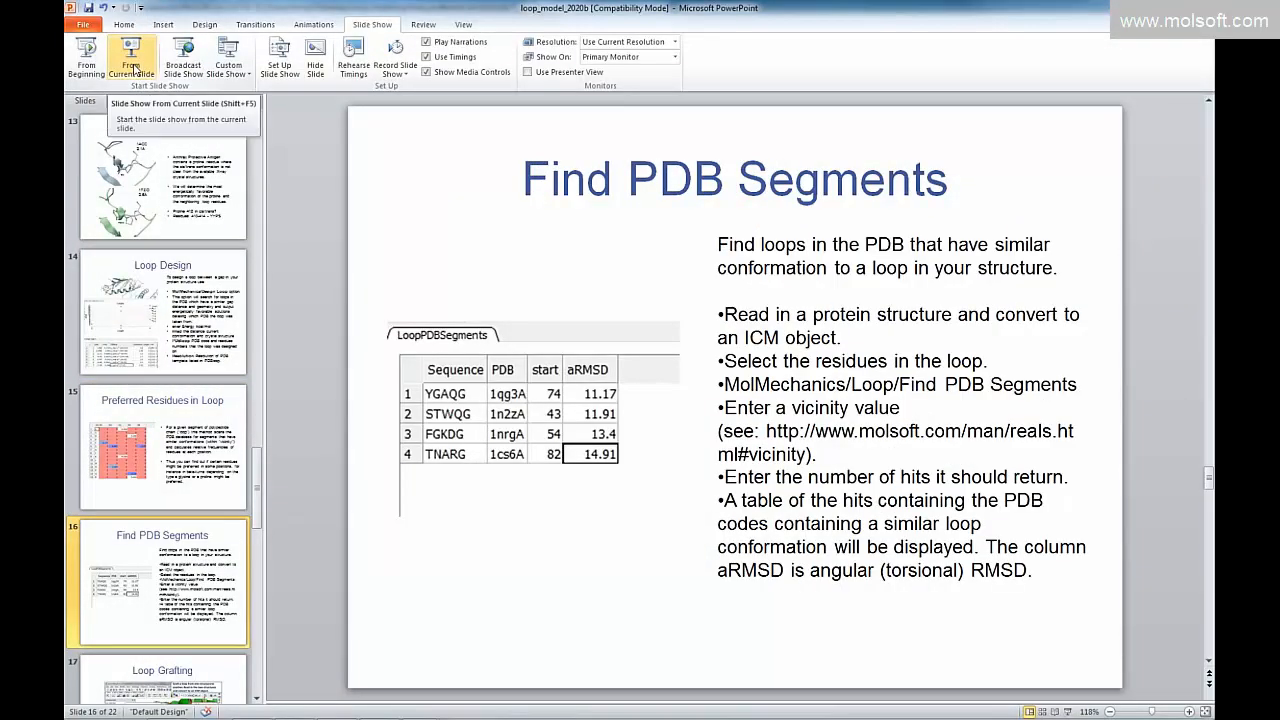
{"action": "left_click", "coordinate": [130, 73]}
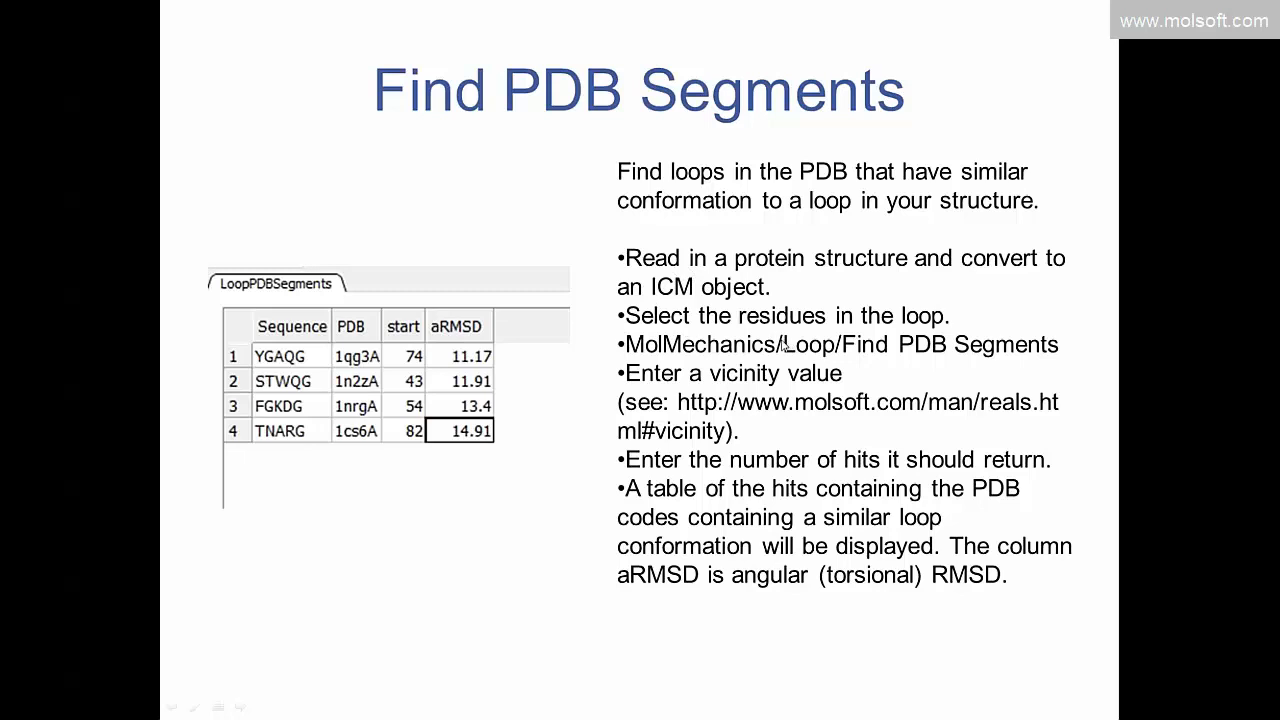
{"action": "key", "text": "Escape"}
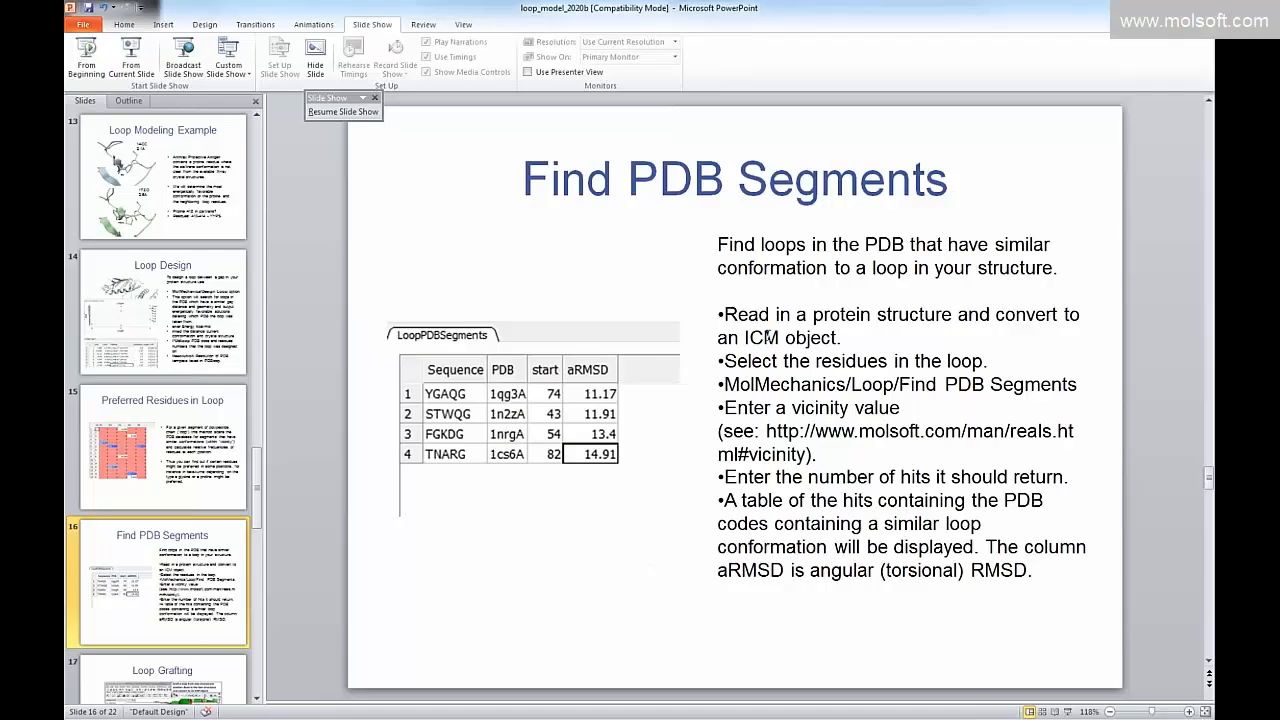
{"action": "key", "text": "alt+Tab"}
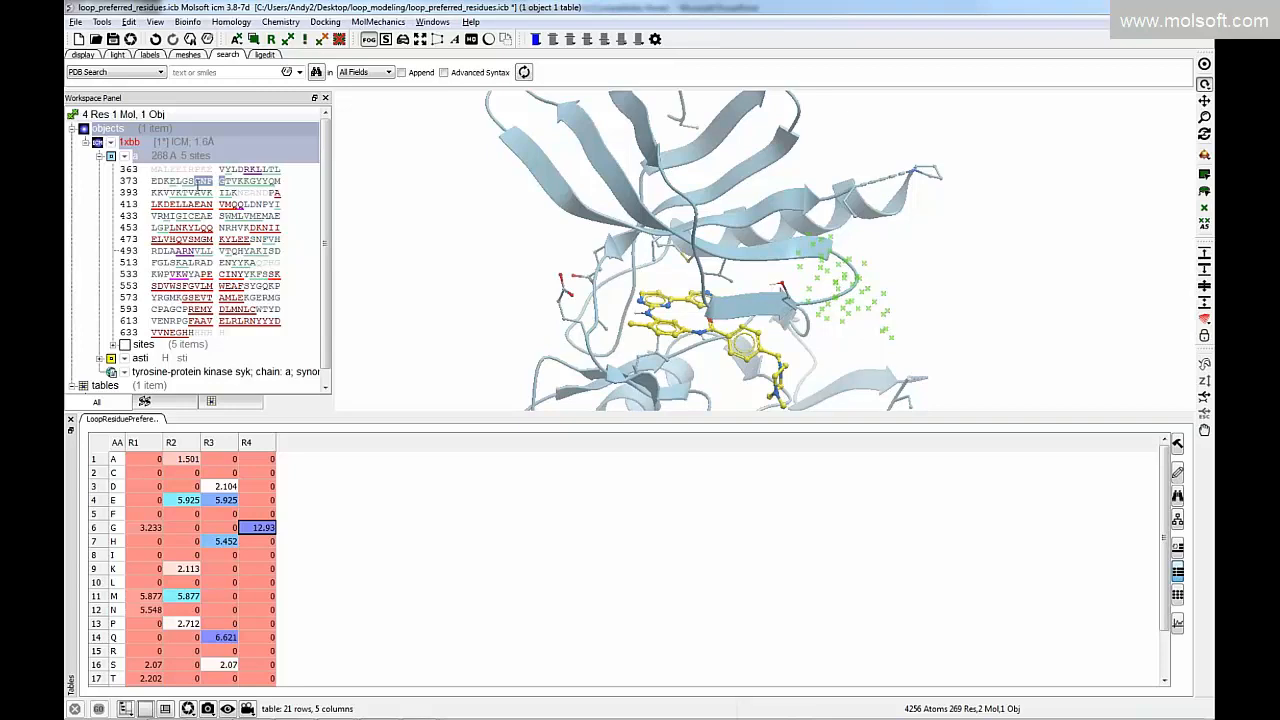
Find PDB segments resembling the four selected loop residues, using a torsion RMSD vicinity of 15 and at most 500 hits.
{"action": "left_click", "coordinate": [378, 22]}
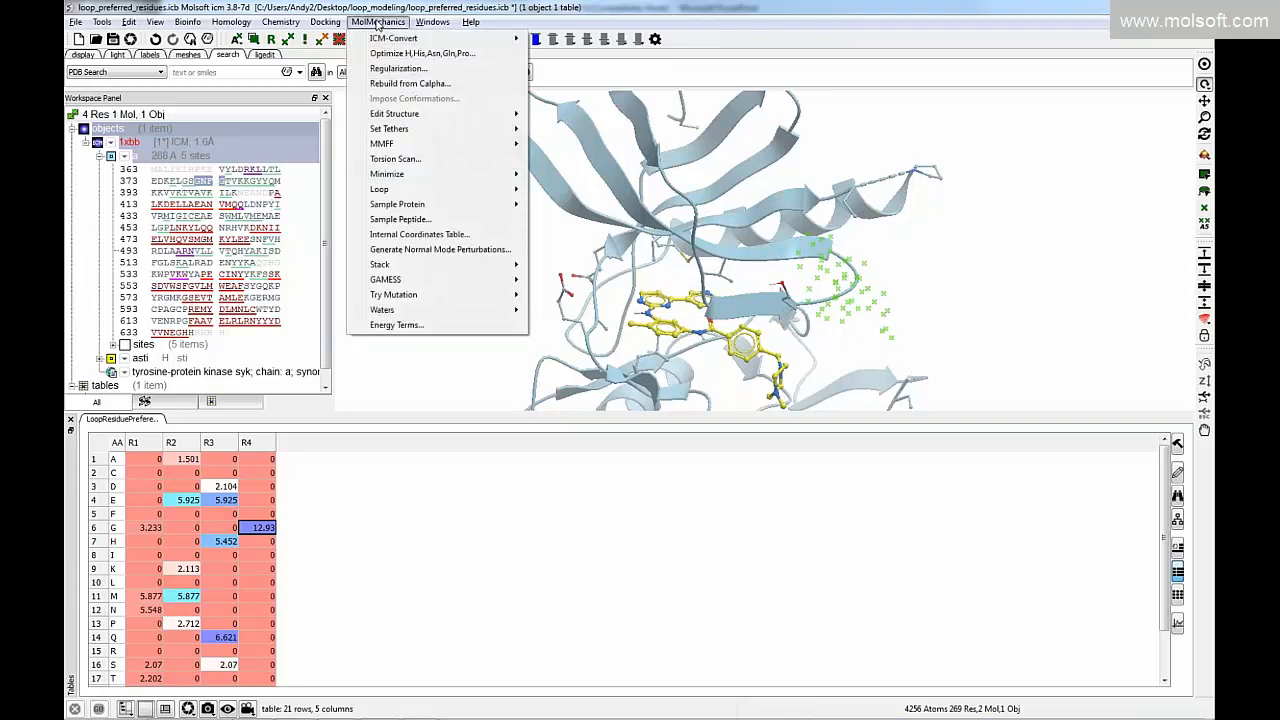
{"action": "mouse_move", "coordinate": [390, 190]}
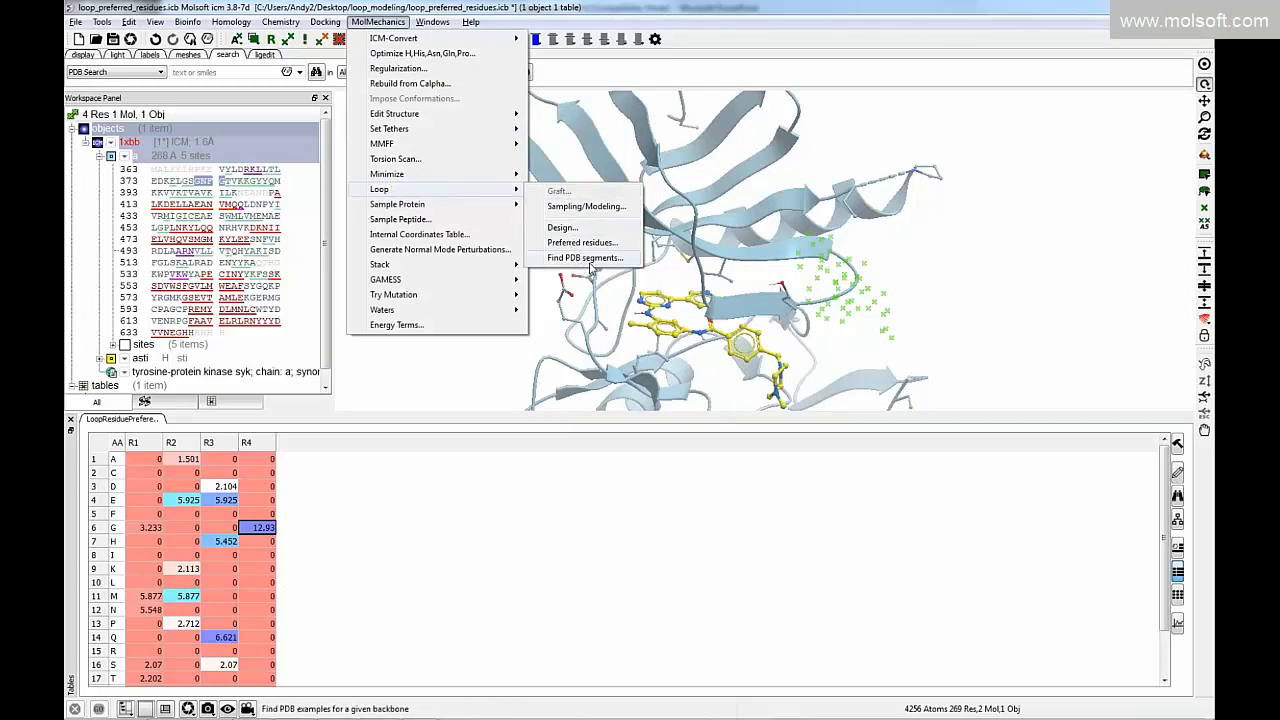
{"action": "left_click", "coordinate": [588, 258]}
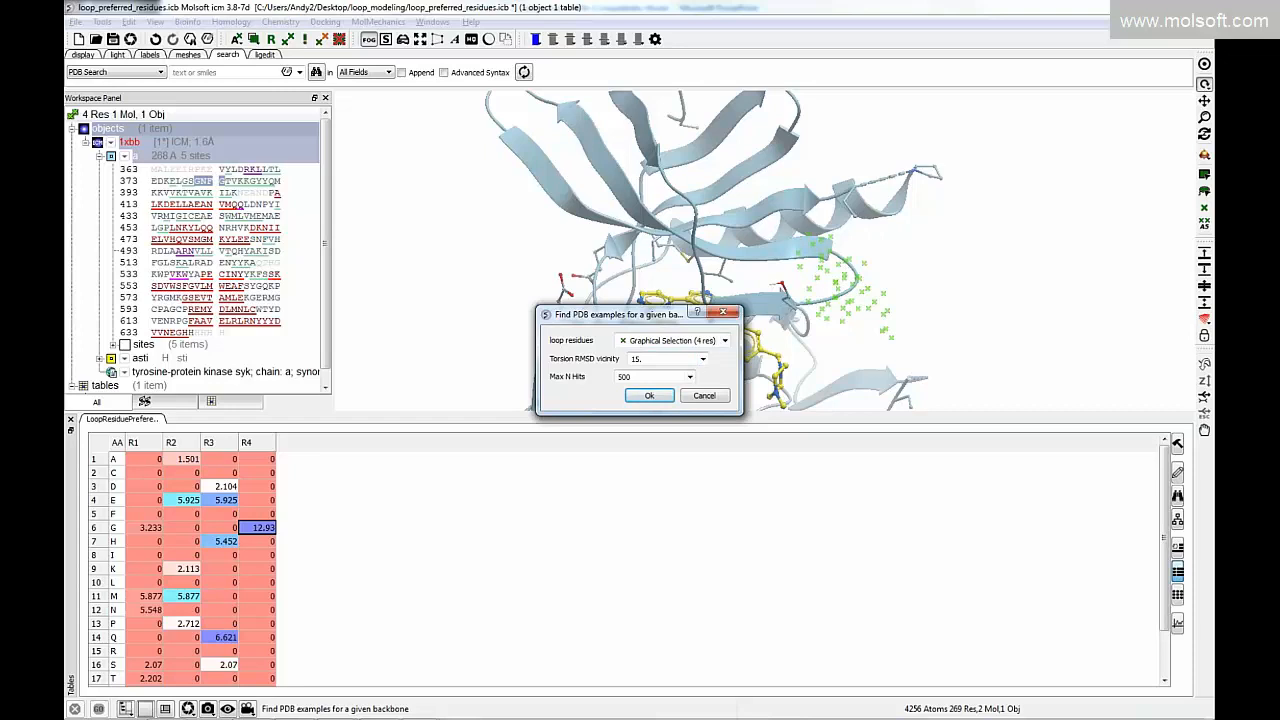
{"action": "left_click", "coordinate": [648, 398]}
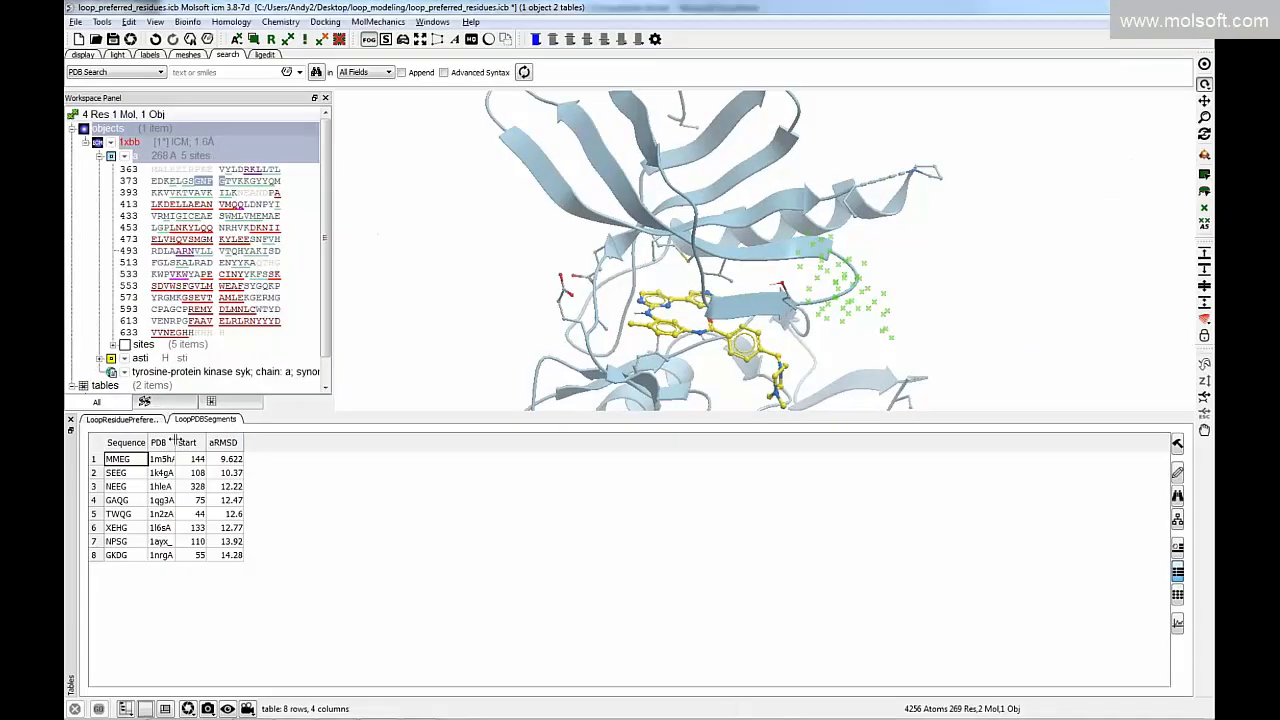
Widen the PDB column of the LoopPDBSegments table and select all of its rows while reviewing the PDB codes and start positions.
{"action": "left_click_drag", "start_coordinate": [175, 441], "coordinate": [209, 442]}
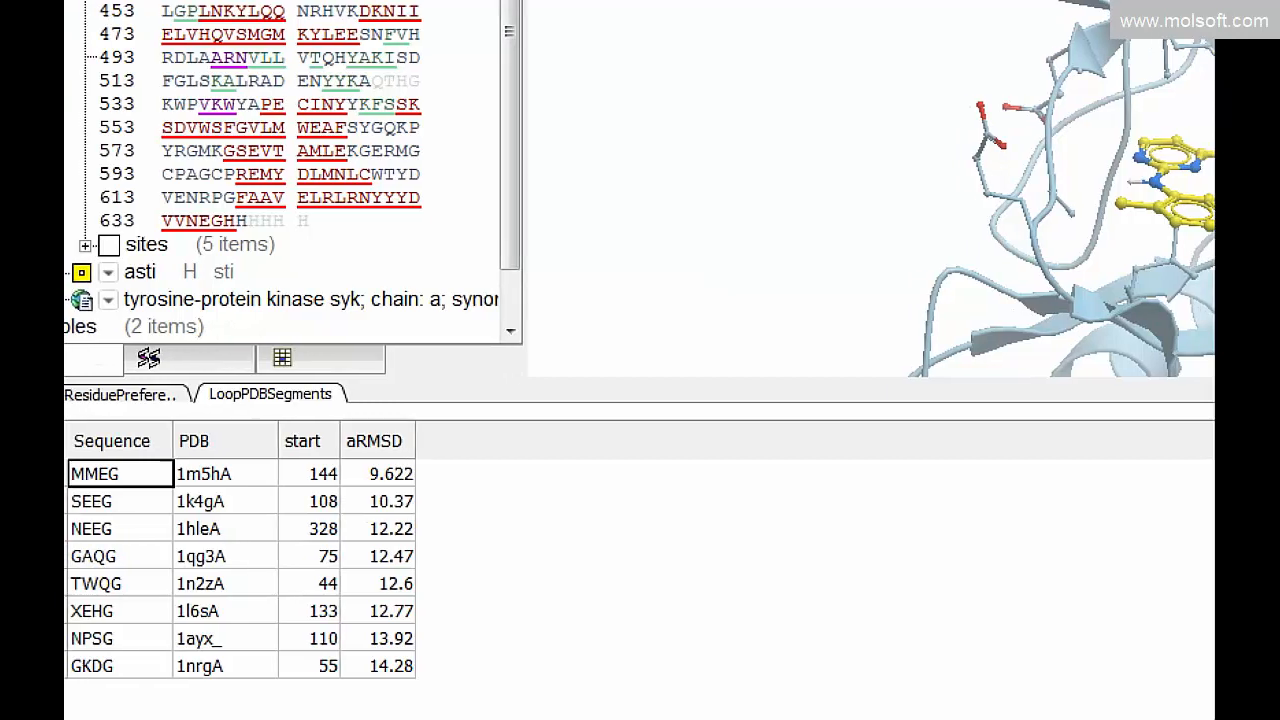
{"action": "mouse_move", "coordinate": [235, 459]}
{"action": "left_mouse_down"}
{"action": "mouse_move", "coordinate": [172, 486]}
{"action": "mouse_move", "coordinate": [350, 467]}
{"action": "mouse_move", "coordinate": [320, 490]}
{"action": "mouse_move", "coordinate": [362, 473]}
{"action": "left_mouse_up"}
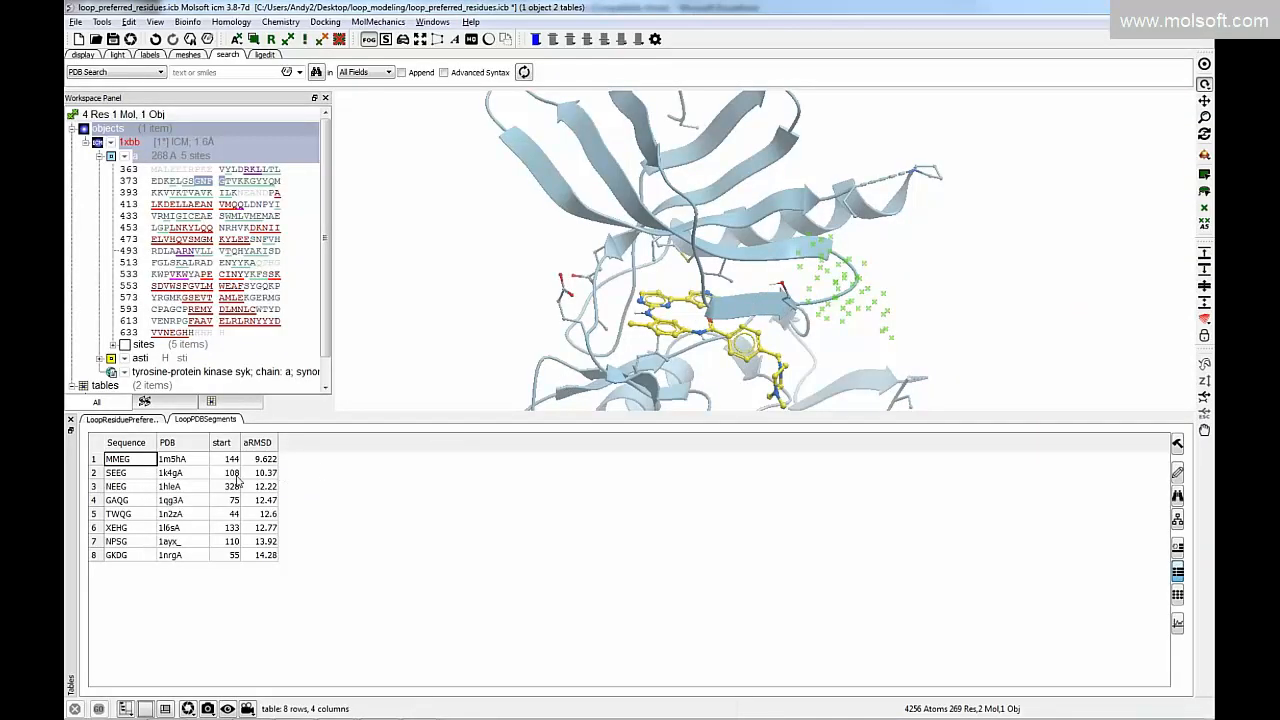
{"action": "left_click", "coordinate": [184, 460]}
{"action": "key", "text": "ctrl+a"}
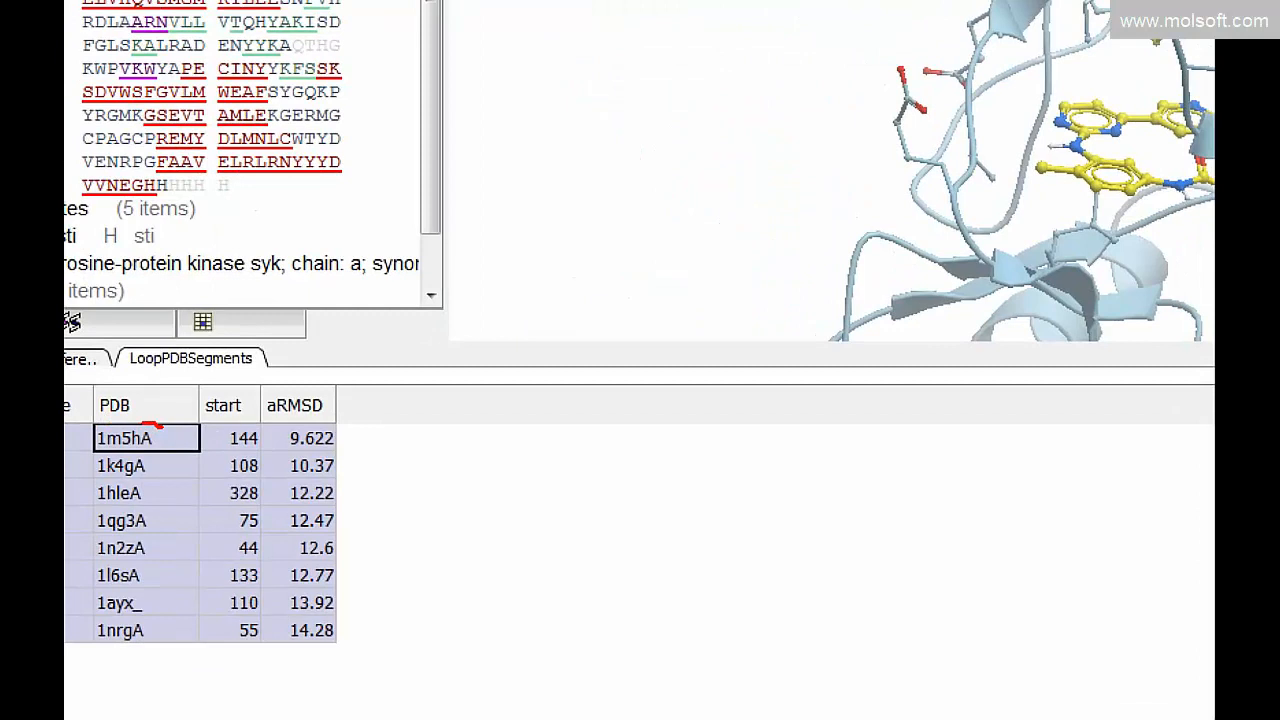
{"action": "mouse_move", "coordinate": [134, 452]}
{"action": "left_mouse_down"}
{"action": "mouse_move", "coordinate": [173, 434]}
{"action": "mouse_move", "coordinate": [130, 484]}
{"action": "left_mouse_up"}
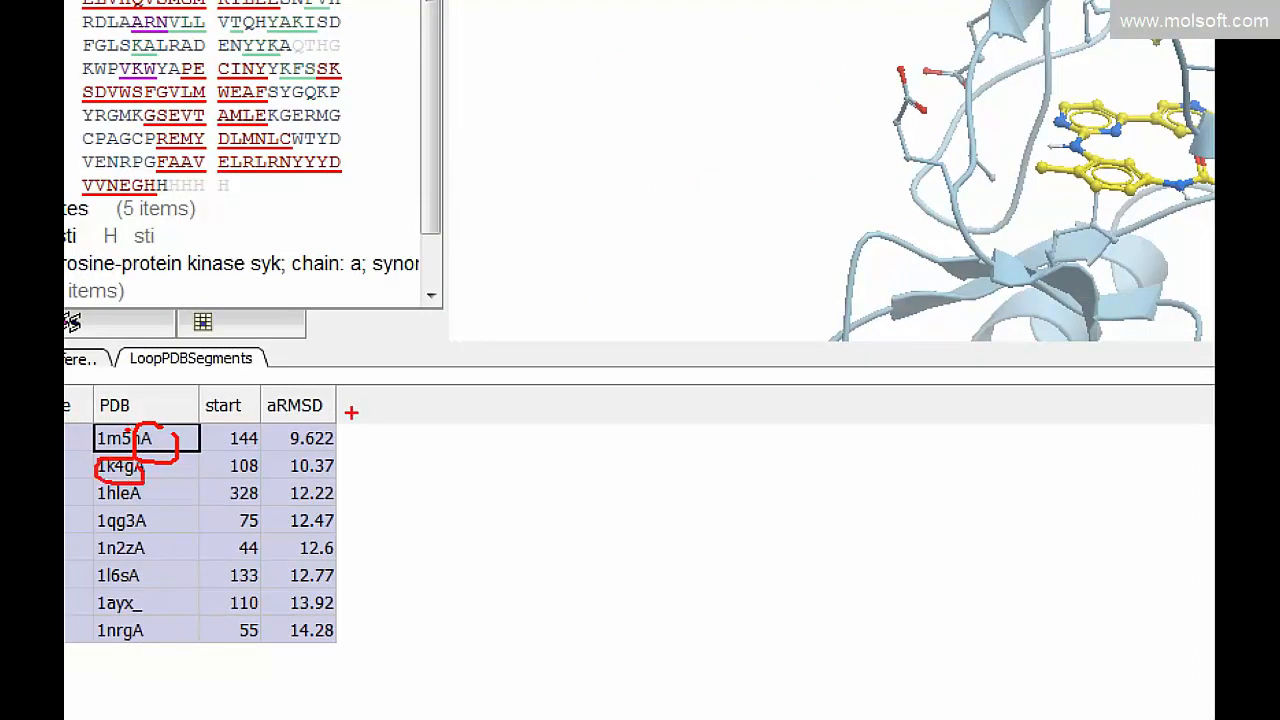
{"action": "left_click_drag", "start_coordinate": [242, 419], "coordinate": [222, 426]}
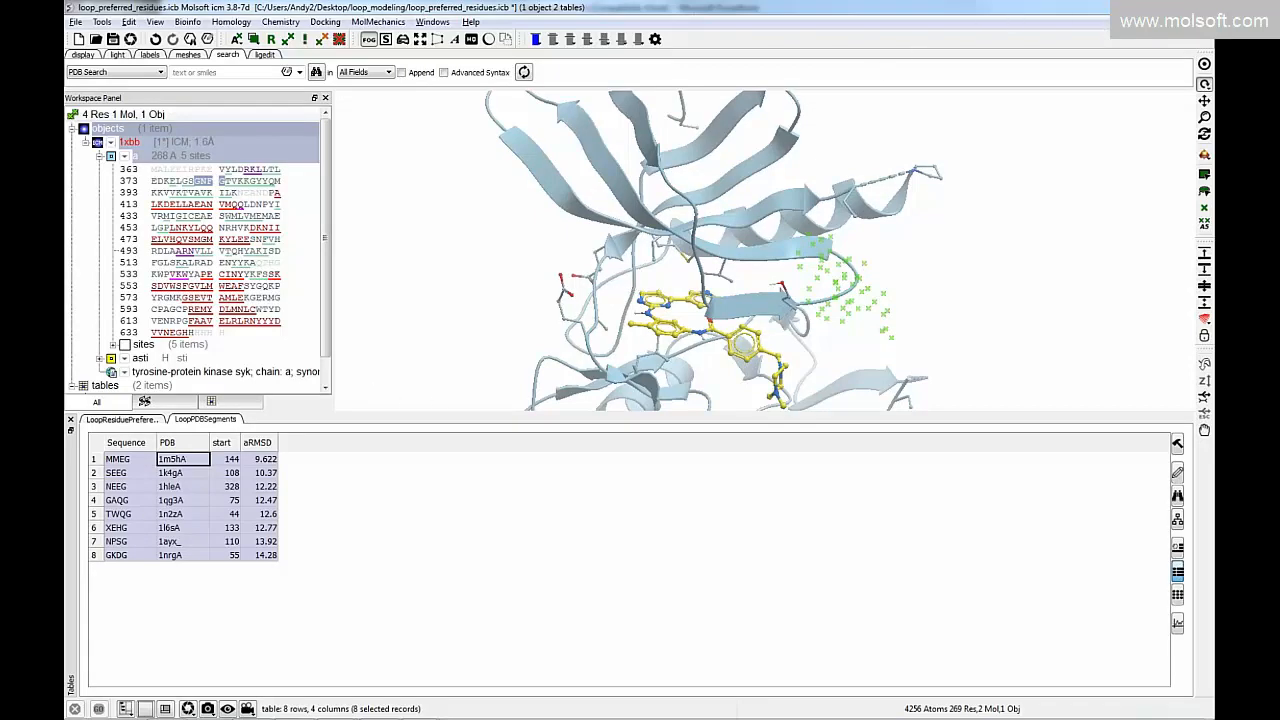
Switch to the PowerPoint presentation and bring the Loop Grafting slide thumbnail into view.
{"action": "key", "text": "alt+Tab"}
{"action": "scroll", "coordinate": [149, 592], "scroll_direction": "down", "scroll_amount": 2}
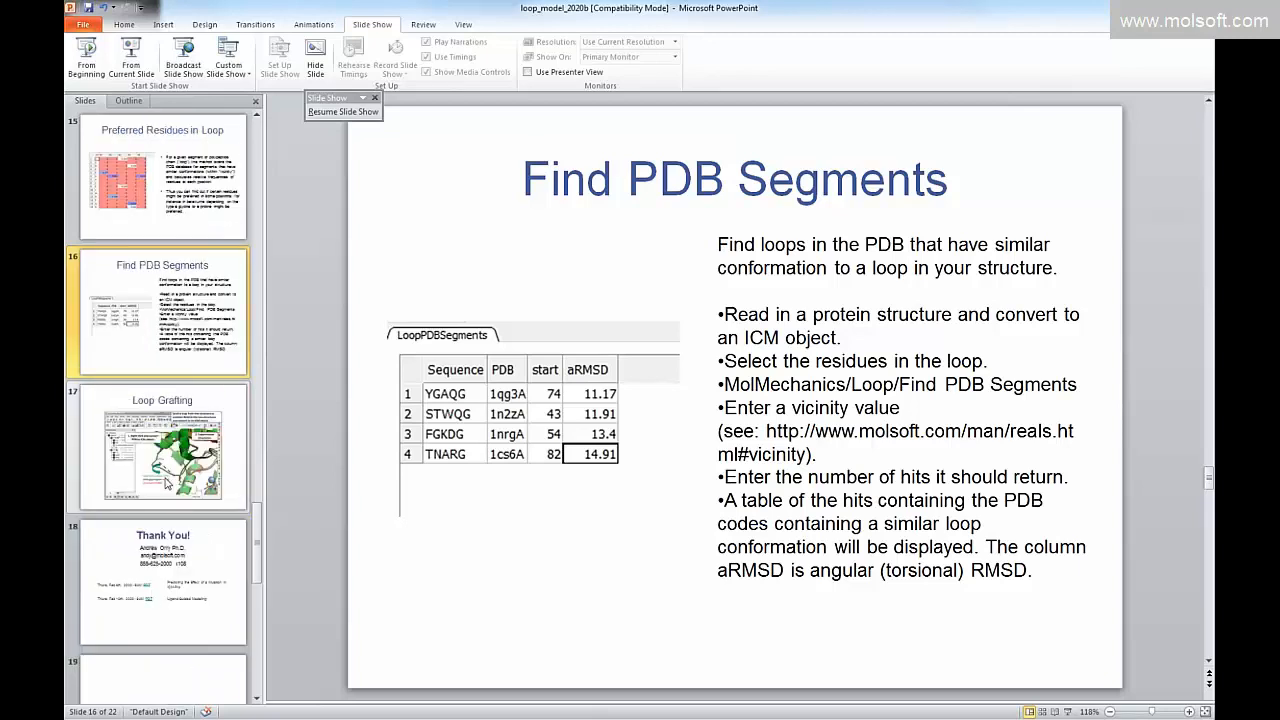
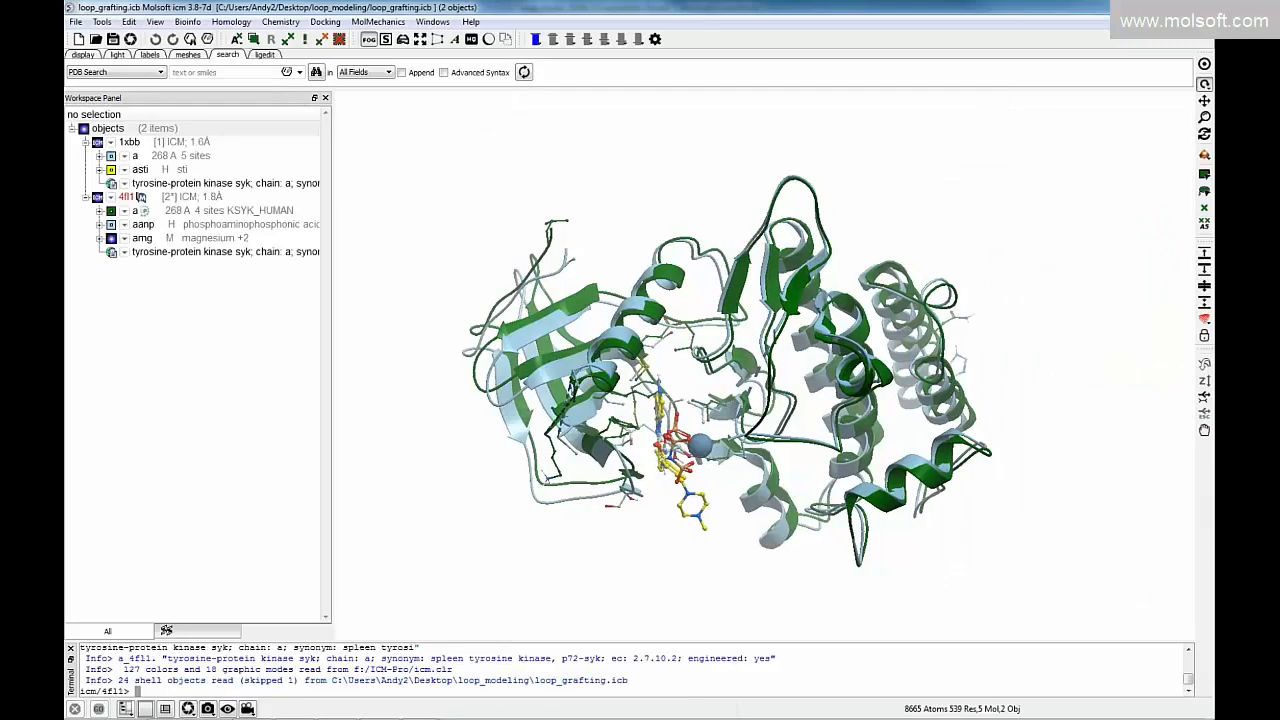
Extract the sequences of chain a from 1xbb and from 4fl1, without adding residue exposure.
{"action": "left_click_drag", "start_coordinate": [485, 467], "coordinate": [575, 460]}
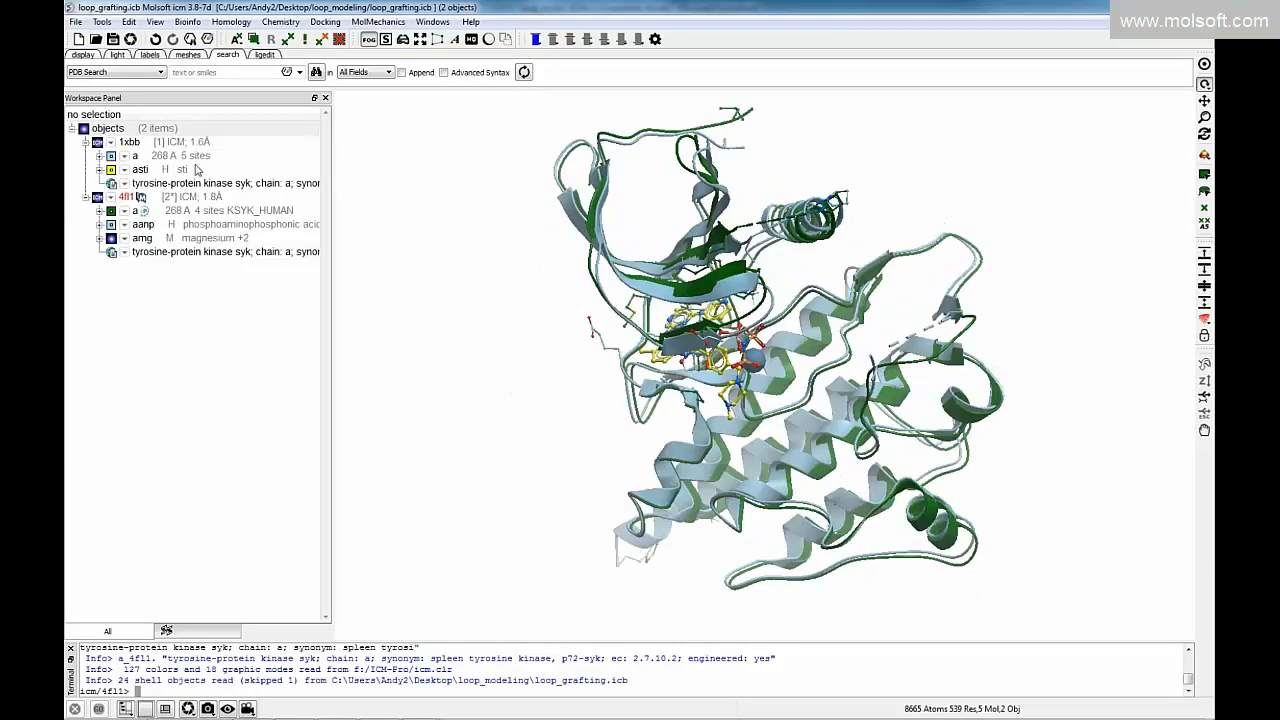
{"action": "left_click_drag", "start_coordinate": [406, 231], "coordinate": [210, 205]}
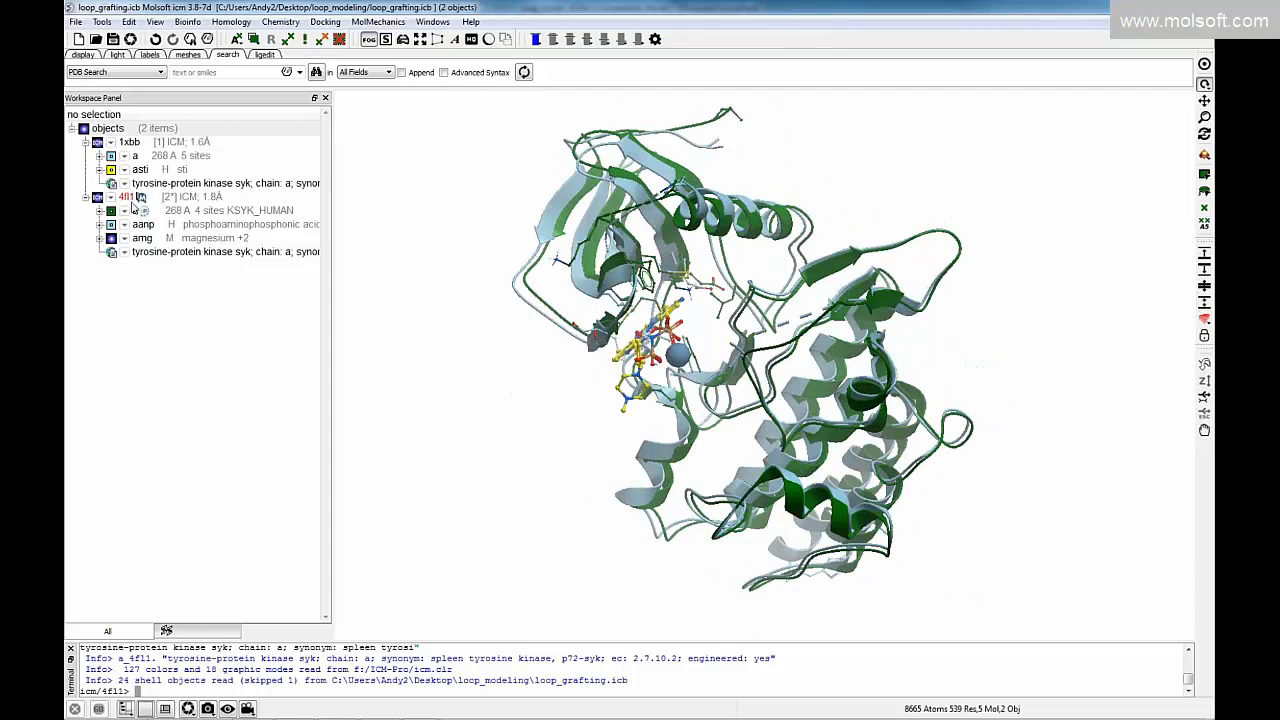
{"action": "left_click_drag", "start_coordinate": [403, 286], "coordinate": [240, 215]}
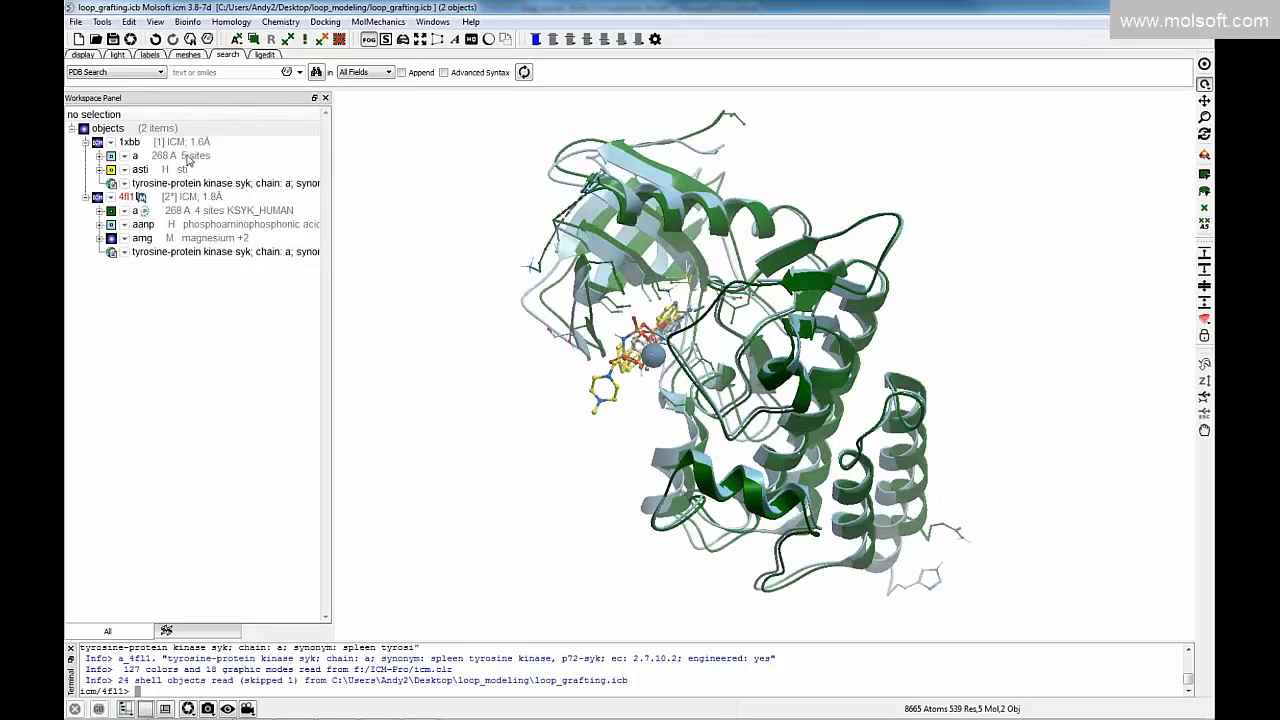
{"action": "right_click", "coordinate": [186, 161]}
{"action": "left_click", "coordinate": [225, 296]}
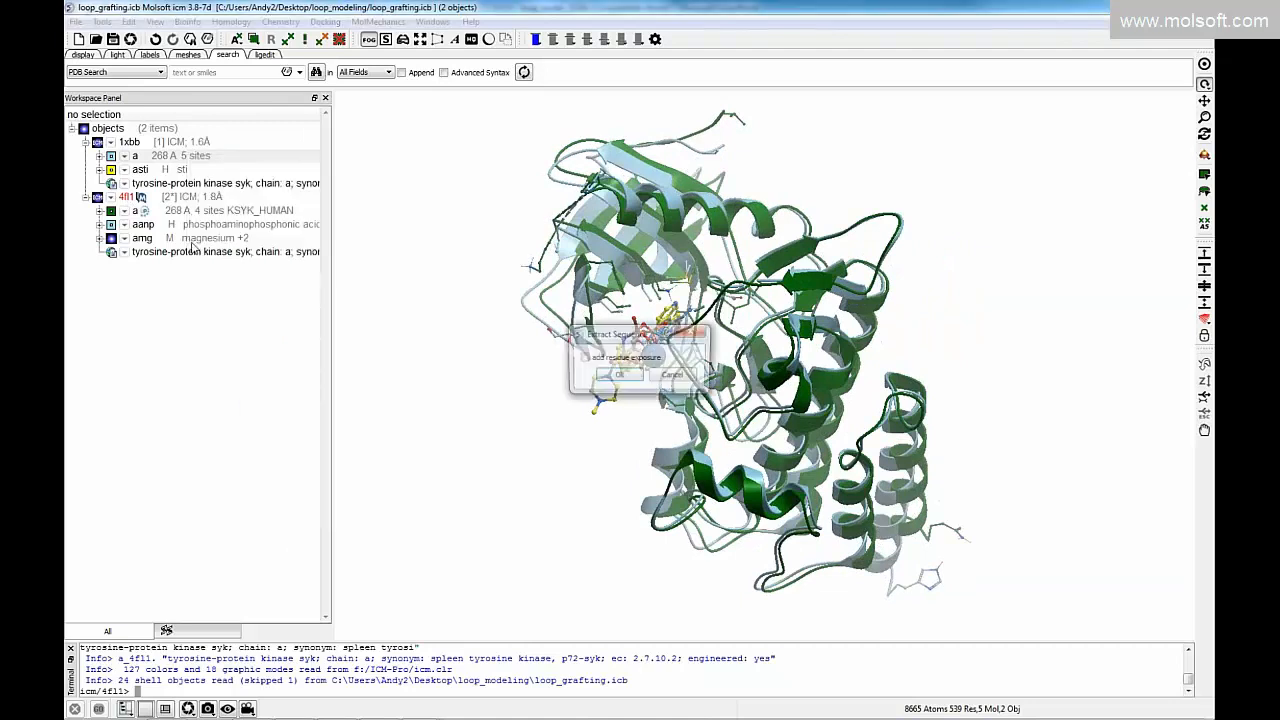
{"action": "left_click", "coordinate": [608, 376]}
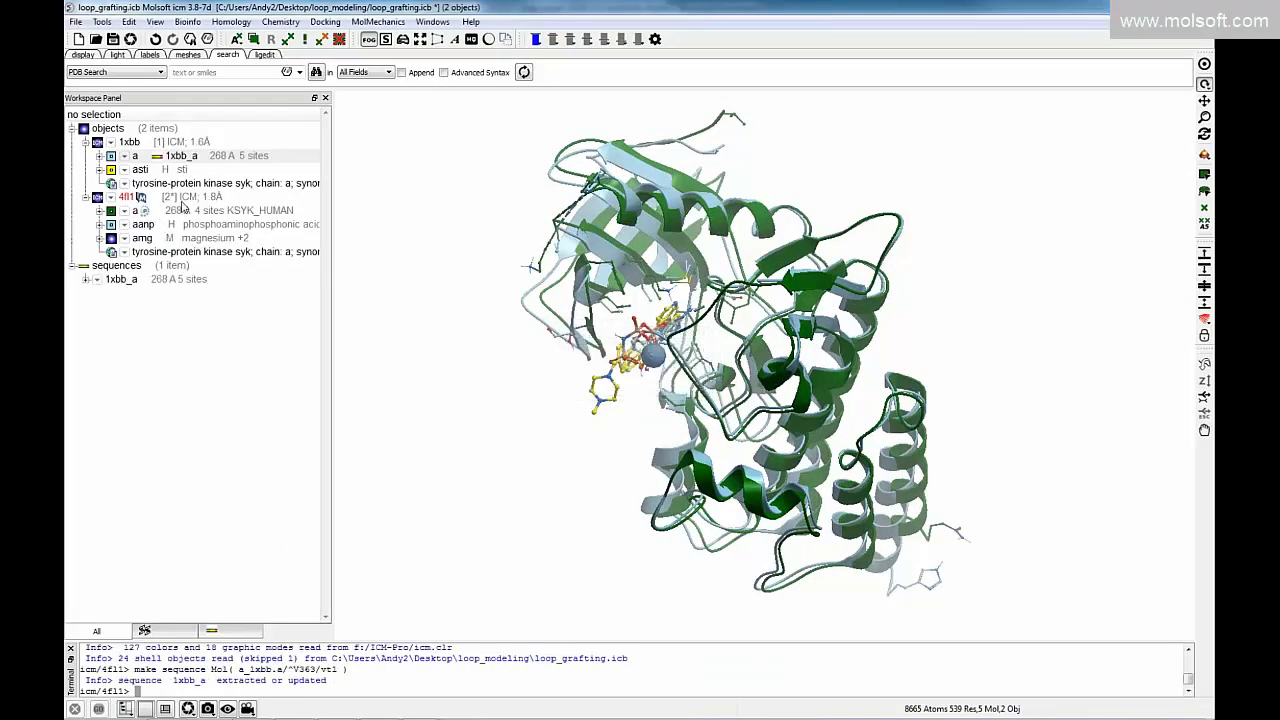
{"action": "right_click", "coordinate": [190, 213]}
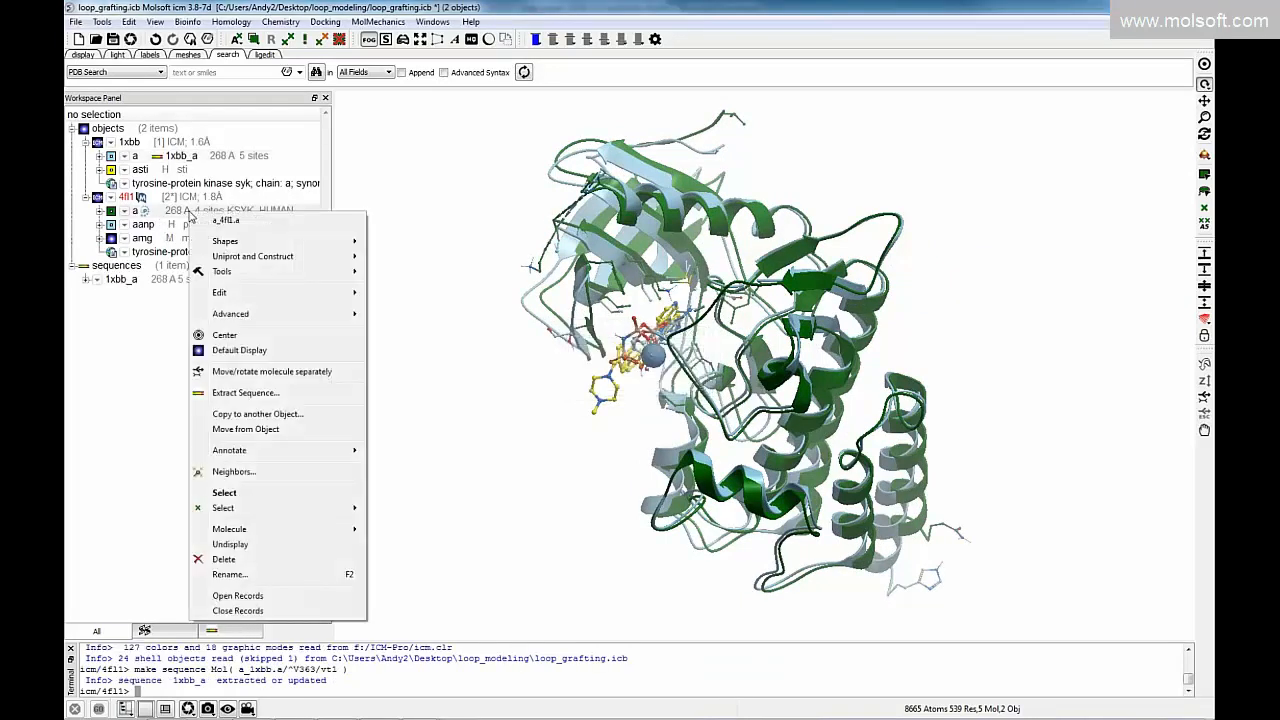
{"action": "left_click", "coordinate": [246, 393]}
{"action": "left_click", "coordinate": [608, 376]}
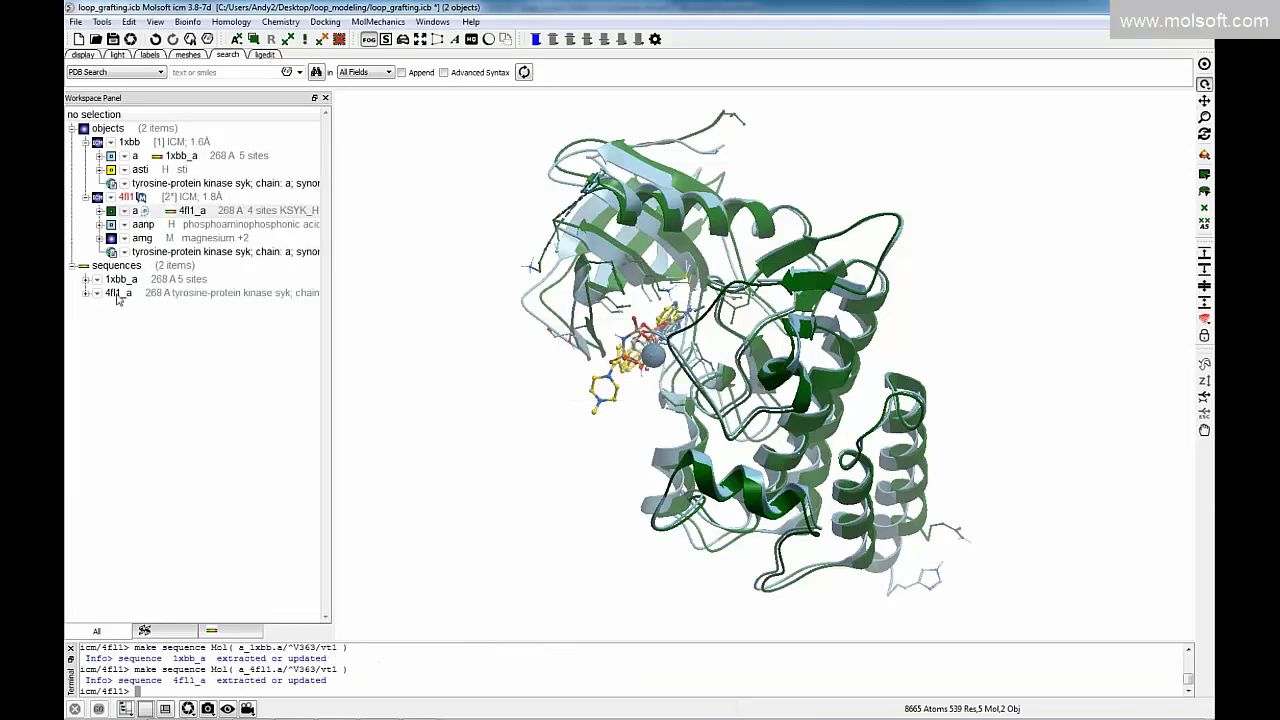
Align the sequences 1xbb_a and 4fl1_a and enlarge the alignment pane in place of the terminal.
{"action": "left_click_drag", "start_coordinate": [133, 284], "coordinate": [131, 295]}
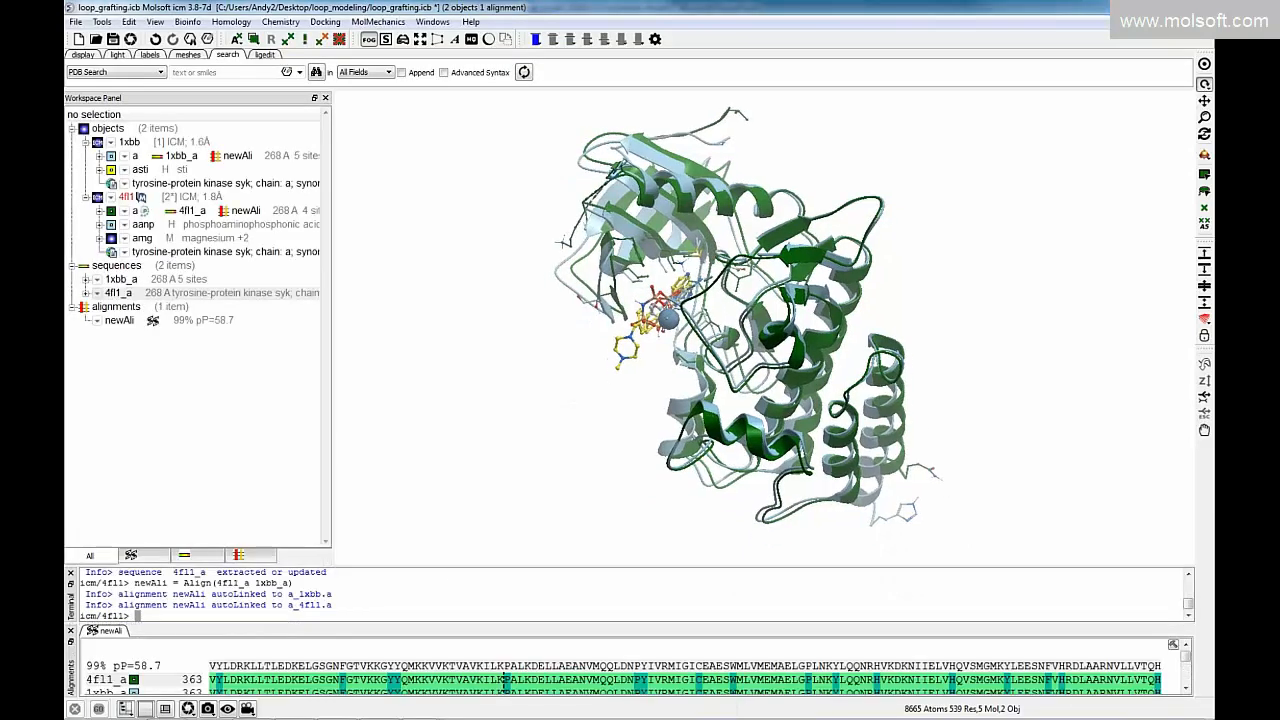
{"action": "left_click", "coordinate": [71, 574]}
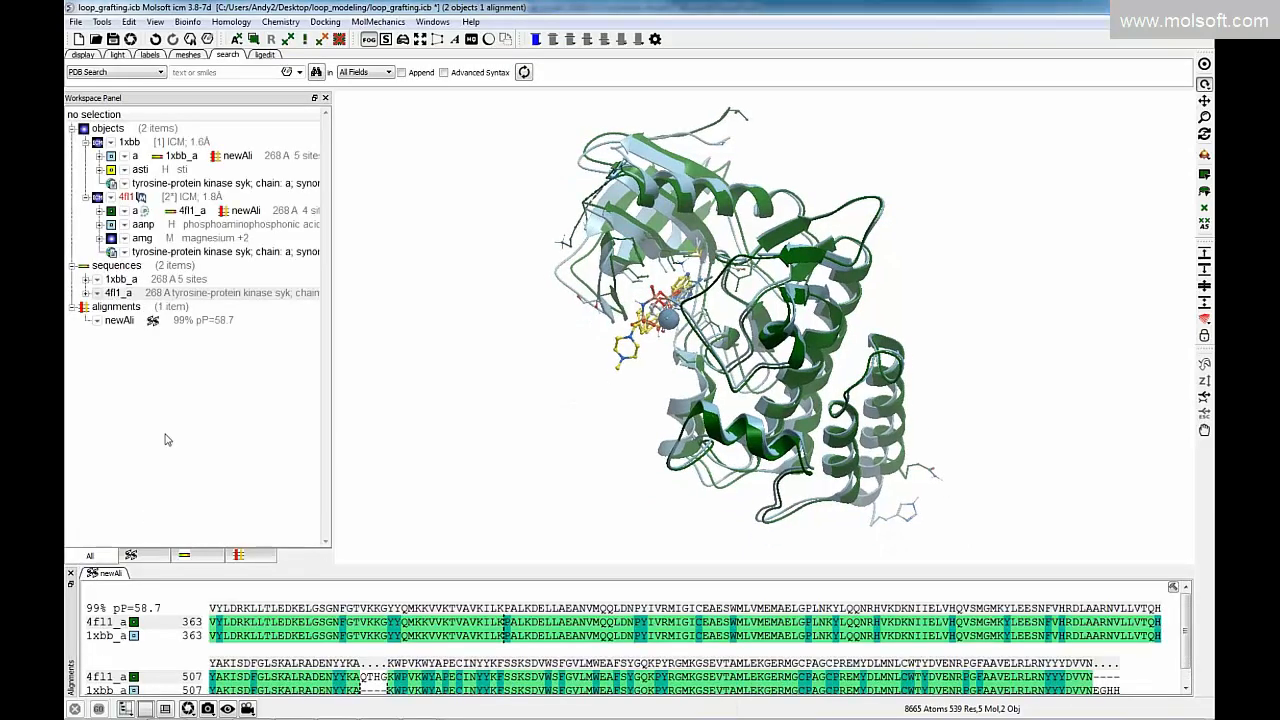
{"action": "left_click", "coordinate": [144, 281]}
{"action": "left_click", "coordinate": [146, 289], "text": "ctrl"}
{"action": "right_click", "coordinate": [147, 291]}
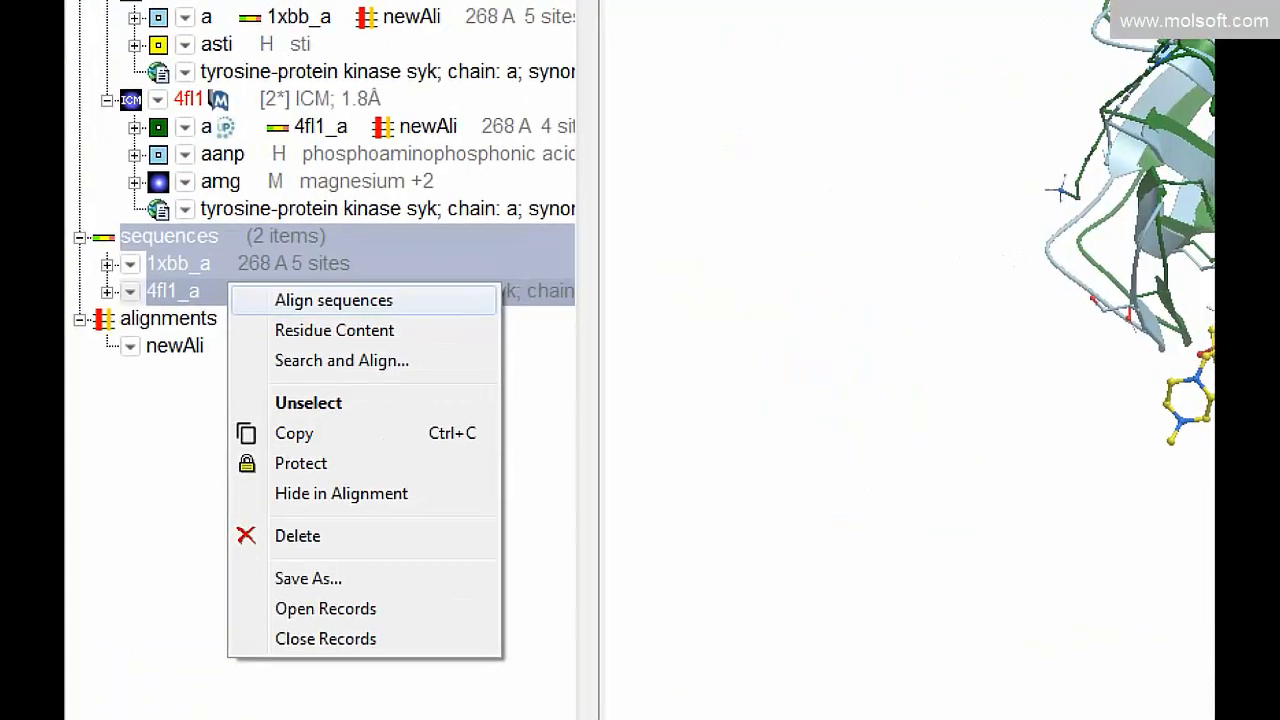
{"action": "left_click", "coordinate": [190, 297]}
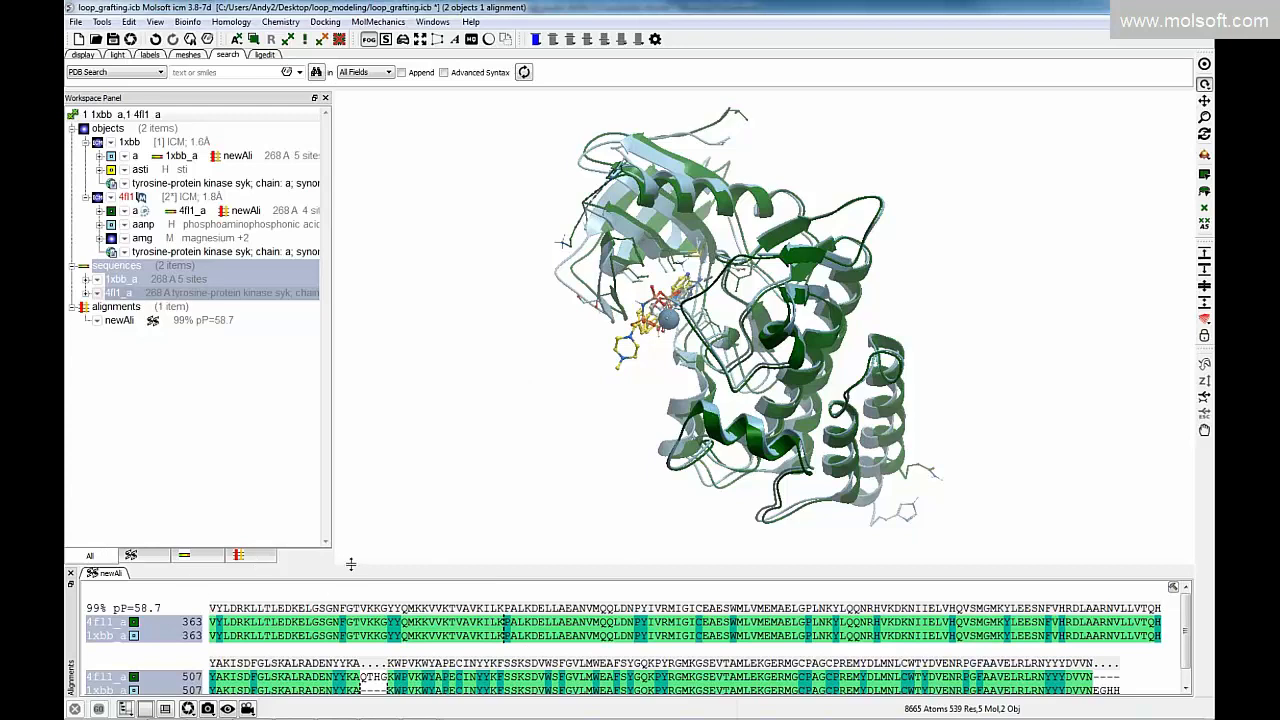
{"action": "left_click_drag", "start_coordinate": [355, 564], "coordinate": [357, 476]}
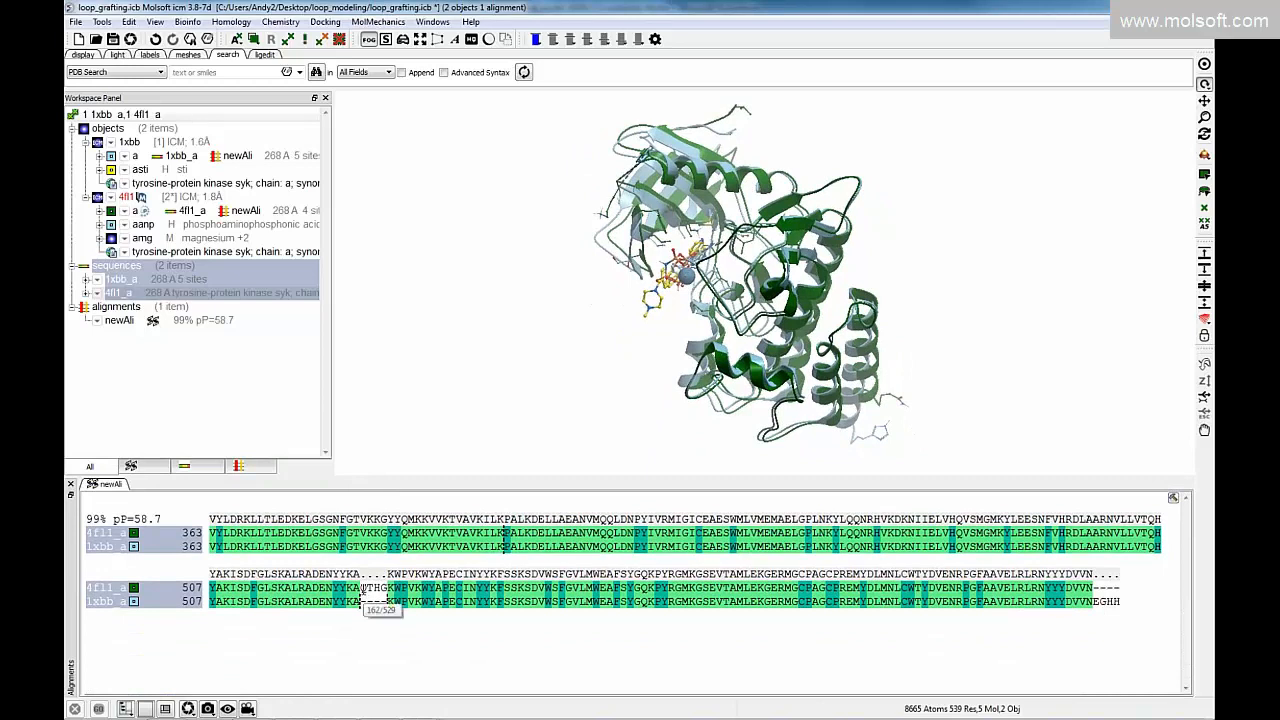
Select the QTHG gap region with its flanking residues in the alignment and center the 3D view on that loop.
{"action": "left_click_drag", "start_coordinate": [358, 588], "coordinate": [394, 604]}
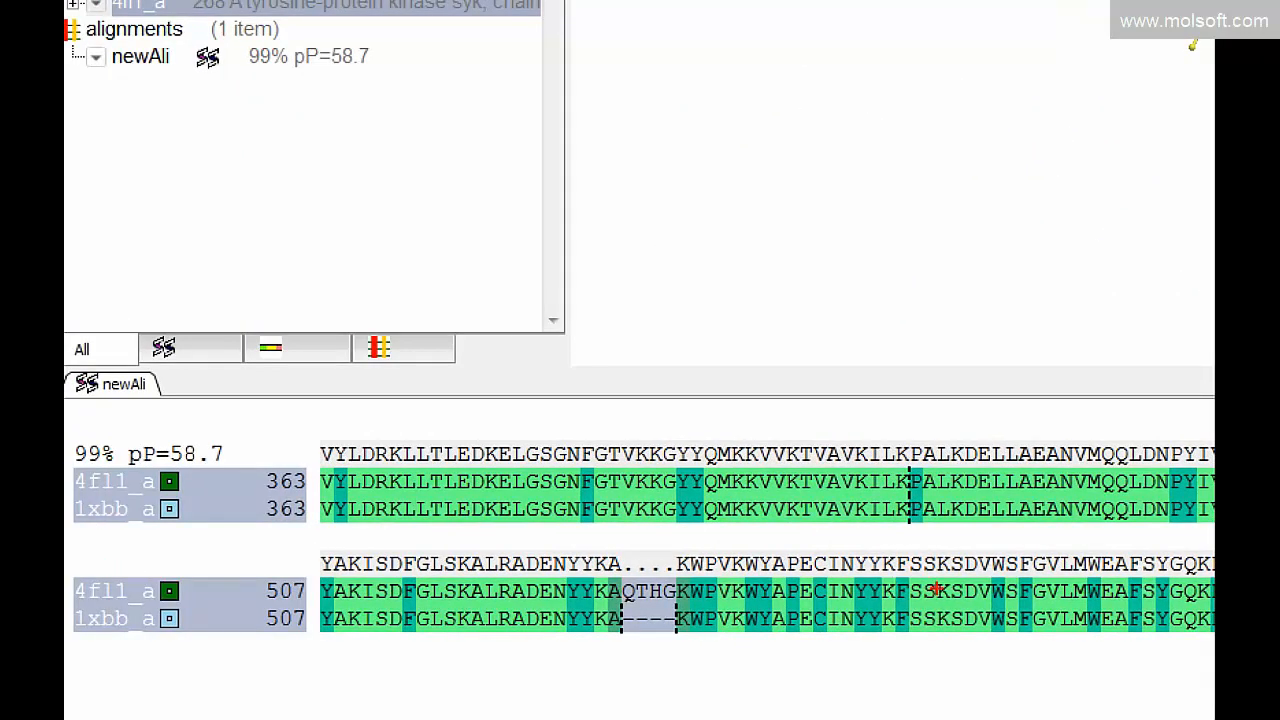
{"action": "mouse_move", "coordinate": [686, 568]}
{"action": "left_mouse_down"}
{"action": "mouse_move", "coordinate": [604, 561]}
{"action": "mouse_move", "coordinate": [712, 604]}
{"action": "mouse_move", "coordinate": [655, 583]}
{"action": "mouse_move", "coordinate": [614, 598]}
{"action": "mouse_move", "coordinate": [700, 624]}
{"action": "left_mouse_up"}
{"action": "mouse_move", "coordinate": [668, 570]}
{"action": "left_mouse_down"}
{"action": "mouse_move", "coordinate": [604, 568]}
{"action": "mouse_move", "coordinate": [610, 602]}
{"action": "mouse_move", "coordinate": [706, 606]}
{"action": "mouse_move", "coordinate": [656, 588]}
{"action": "left_mouse_up"}
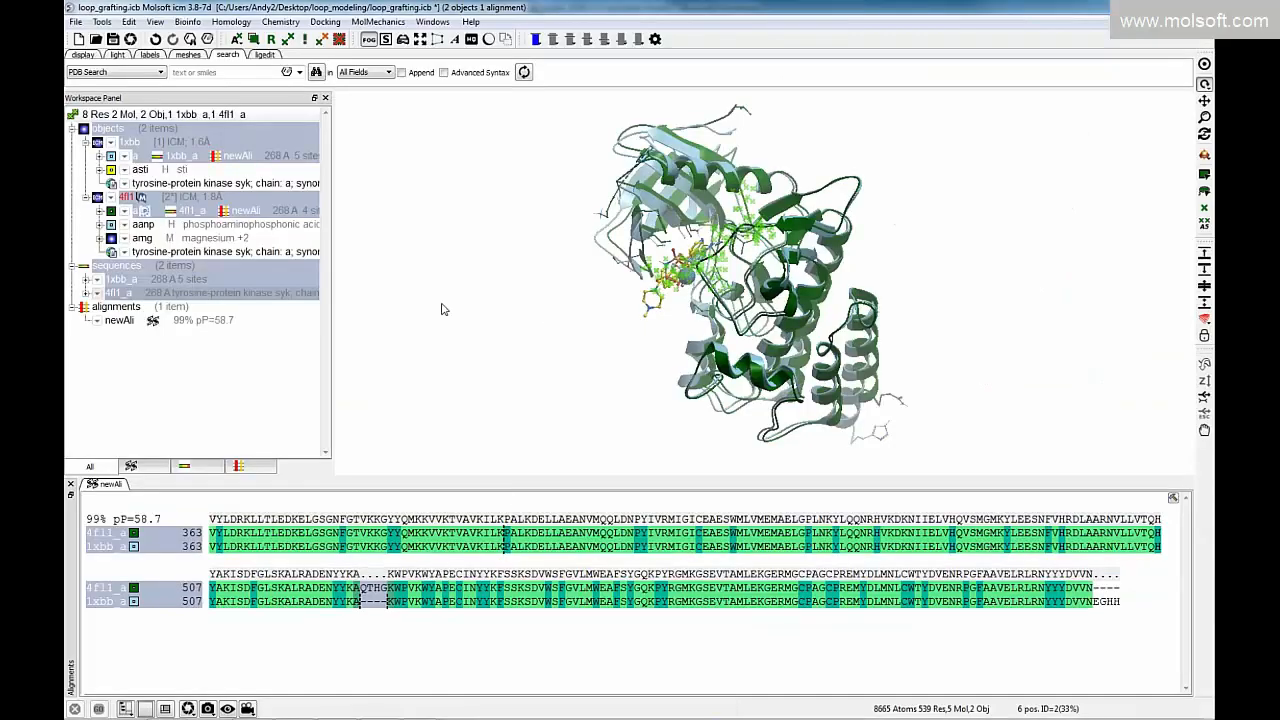
{"action": "left_click", "coordinate": [386, 594]}
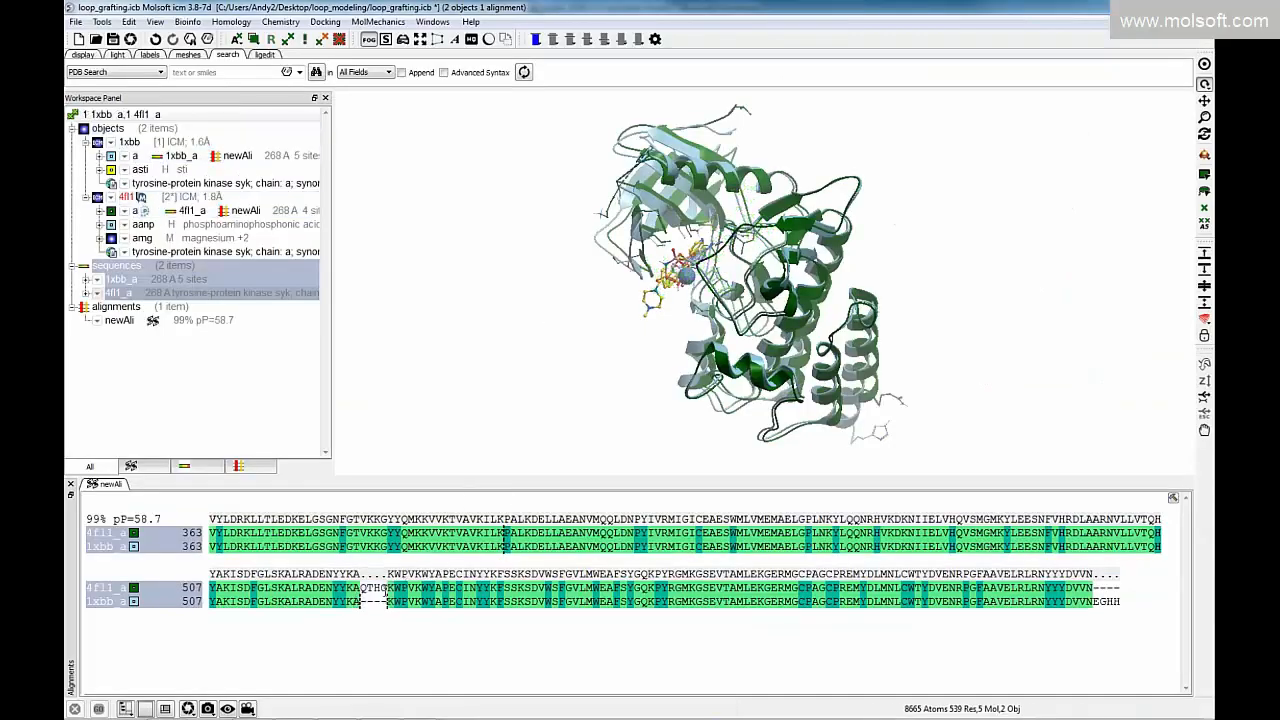
{"action": "left_click_drag", "start_coordinate": [361, 592], "coordinate": [390, 603]}
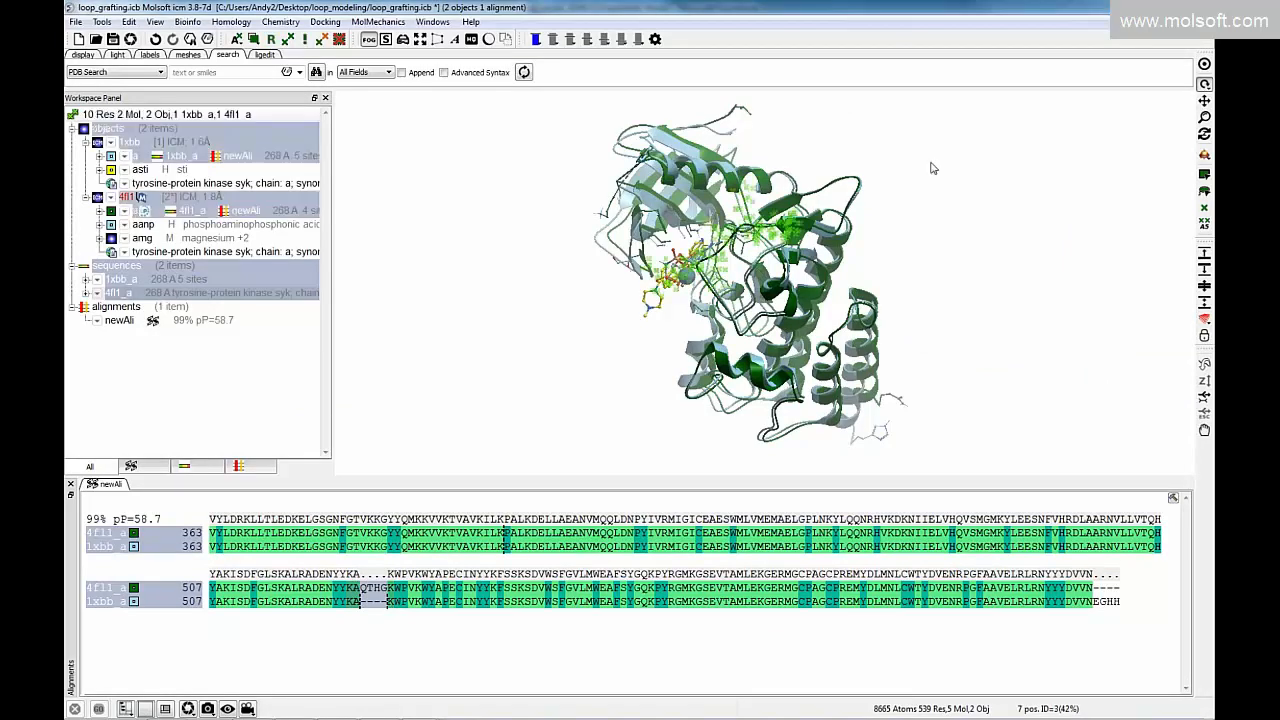
{"action": "left_click", "coordinate": [1204, 63]}
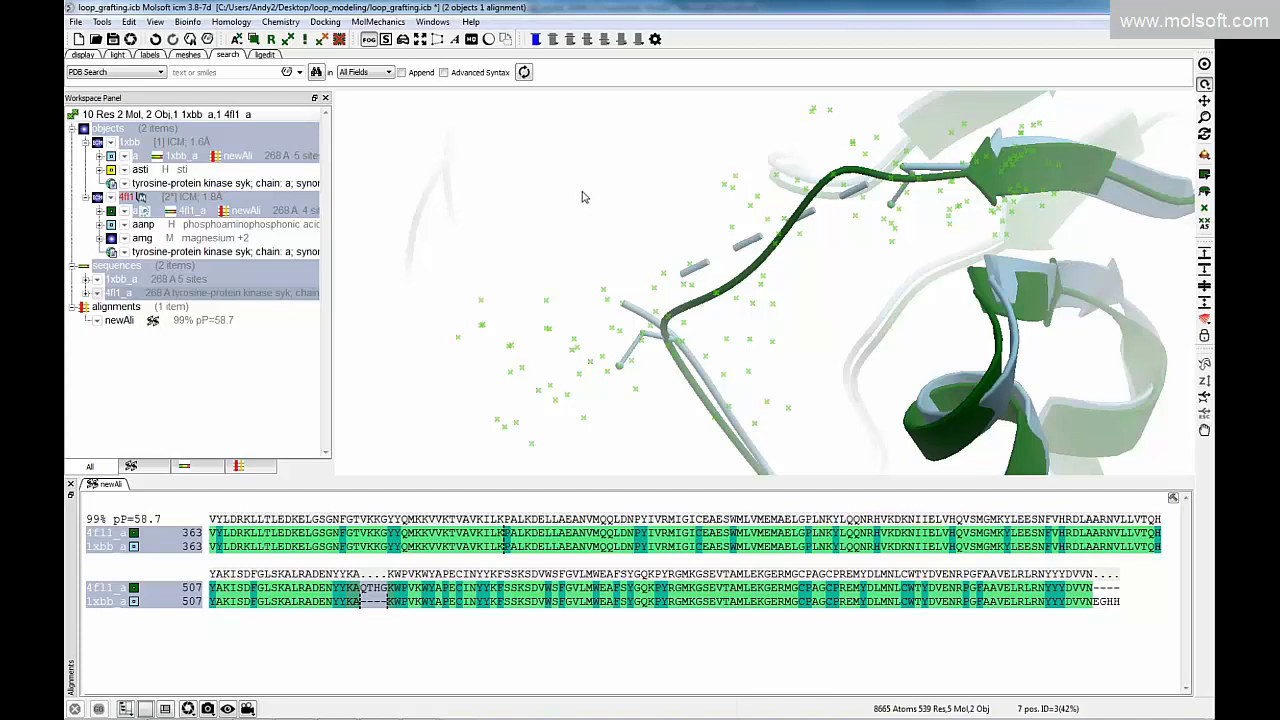
{"action": "left_click_drag", "start_coordinate": [578, 198], "coordinate": [622, 215]}
{"action": "left_click_drag", "start_coordinate": [580, 172], "coordinate": [572, 212]}
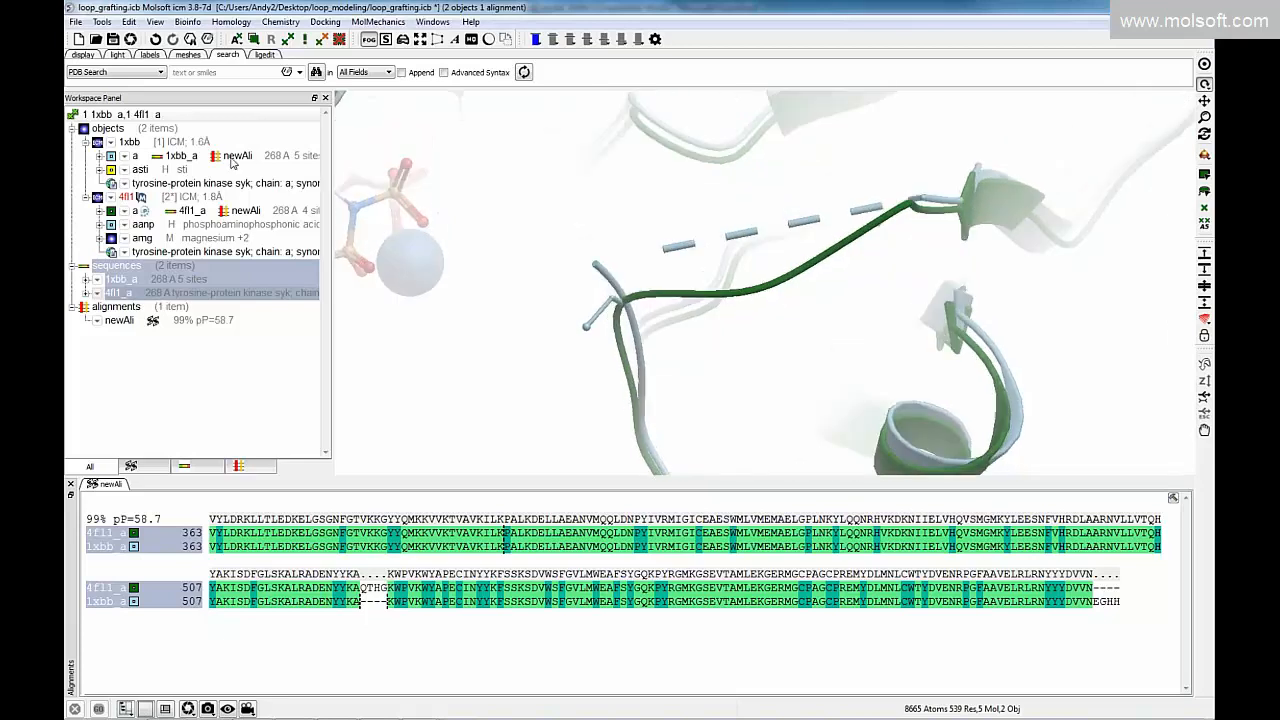
Color chain a of 1xbb red and chain a of 4fl1 green, and clear the selection.
{"action": "left_click", "coordinate": [220, 157]}
{"action": "left_click", "coordinate": [85, 55]}
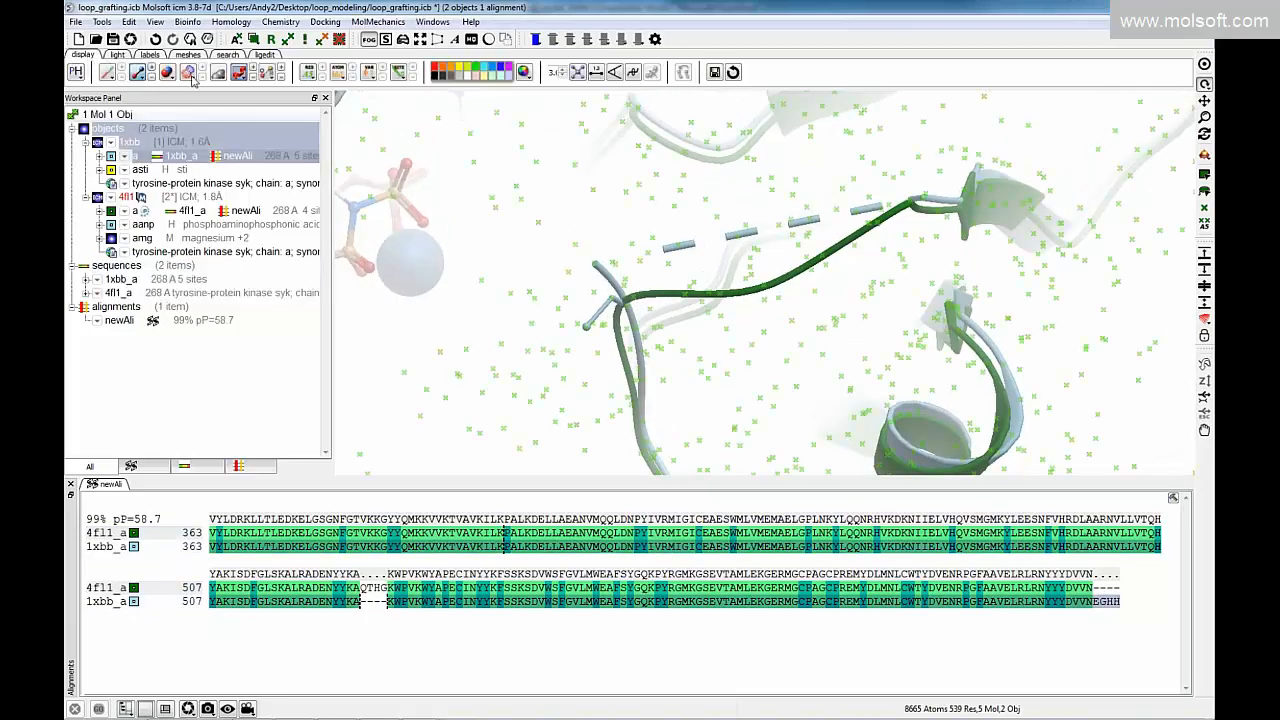
{"action": "left_click", "coordinate": [436, 70]}
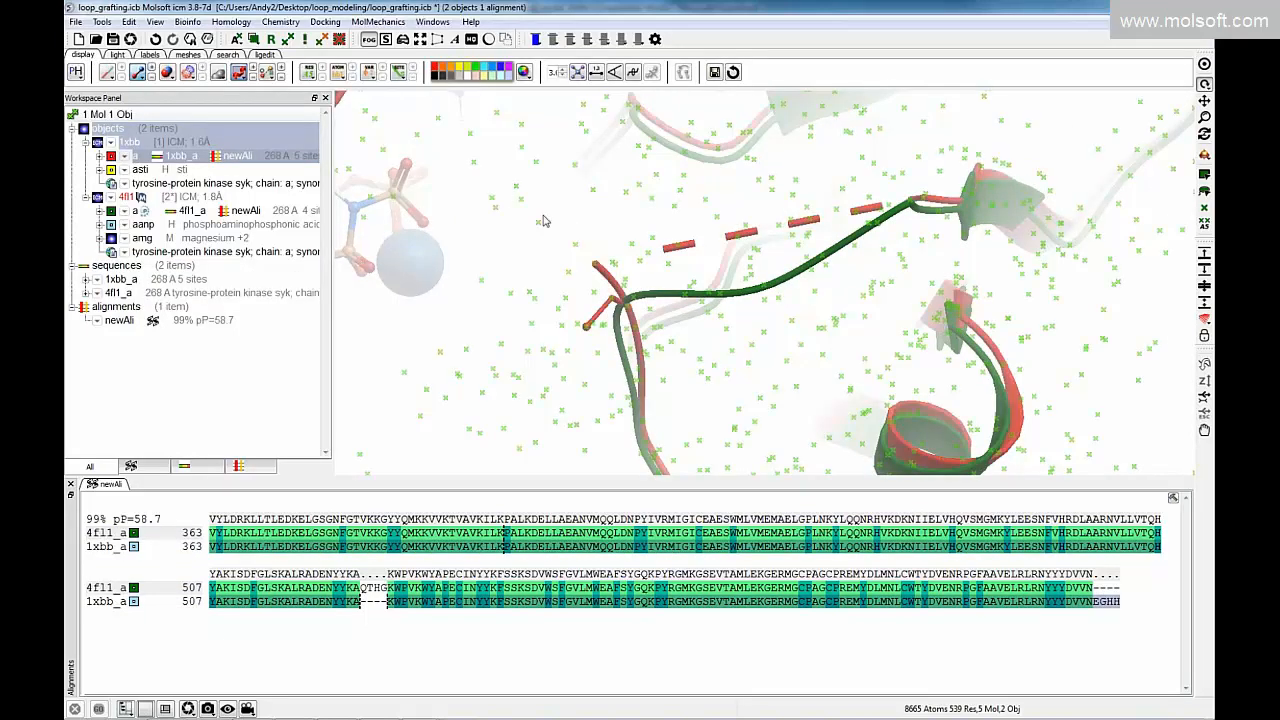
{"action": "left_click", "coordinate": [188, 212]}
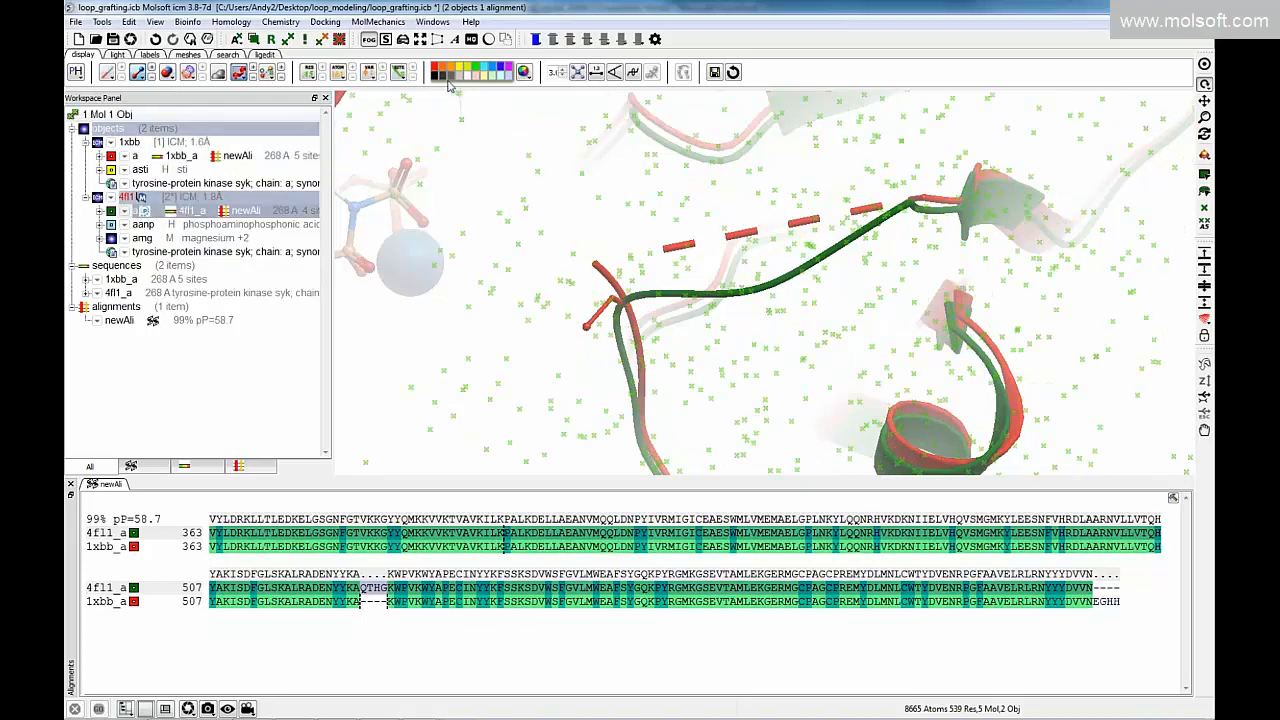
{"action": "left_click", "coordinate": [476, 68]}
{"action": "left_click", "coordinate": [548, 232]}
{"action": "mouse_move", "coordinate": [549, 234]}
{"action": "left_mouse_down"}
{"action": "mouse_move", "coordinate": [513, 269]}
{"action": "mouse_move", "coordinate": [531, 234]}
{"action": "mouse_move", "coordinate": [537, 249]}
{"action": "mouse_move", "coordinate": [566, 245]}
{"action": "left_mouse_up"}
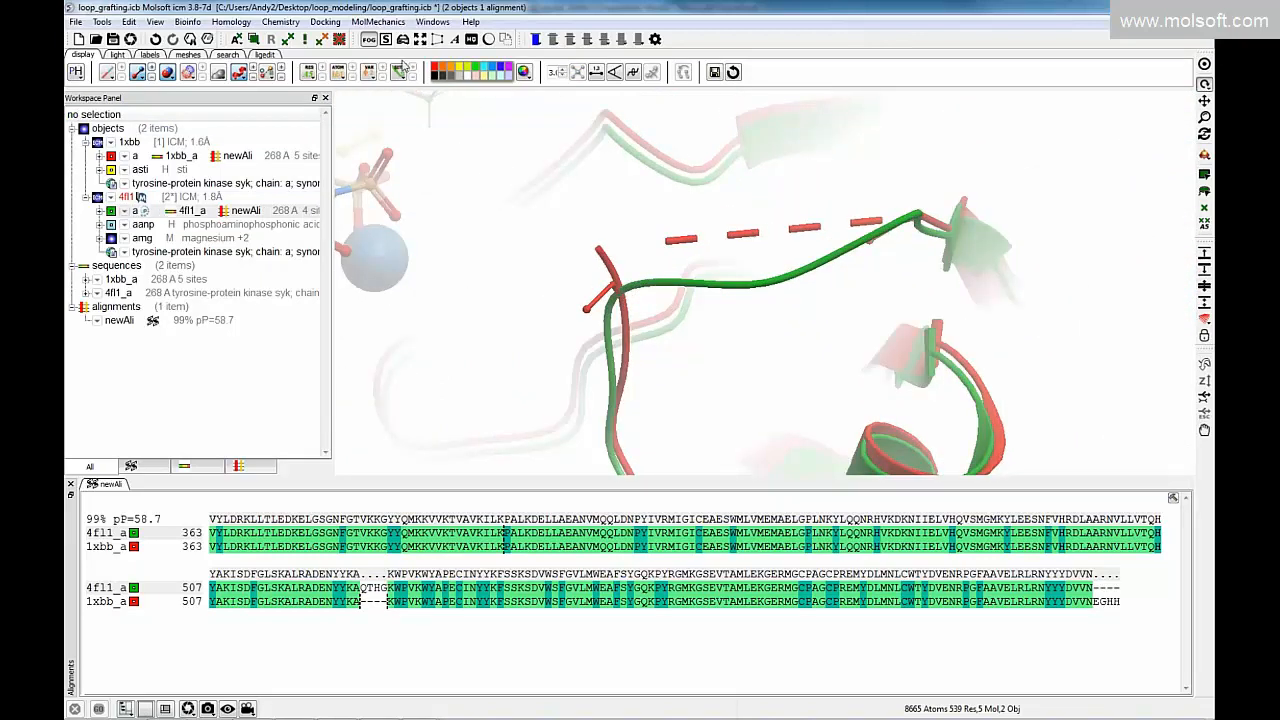
{"action": "left_click", "coordinate": [378, 21]}
{"action": "mouse_move", "coordinate": [430, 191]}
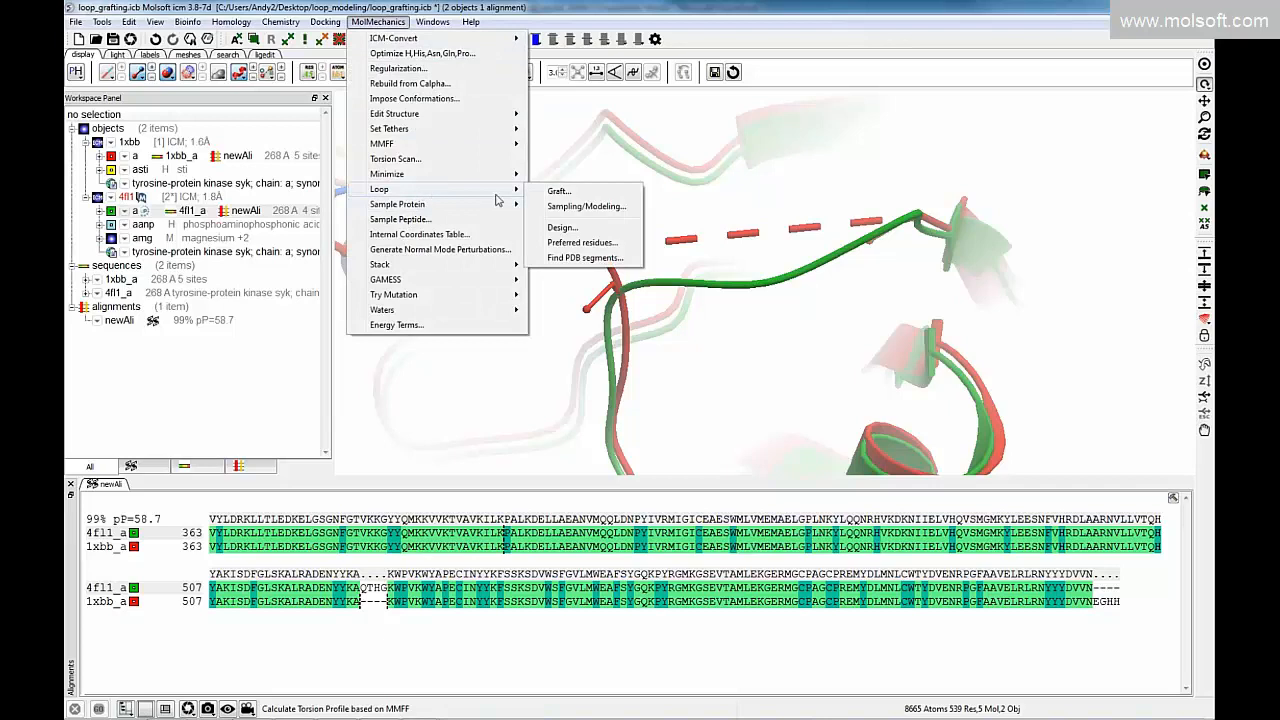
{"action": "left_click", "coordinate": [673, 311]}
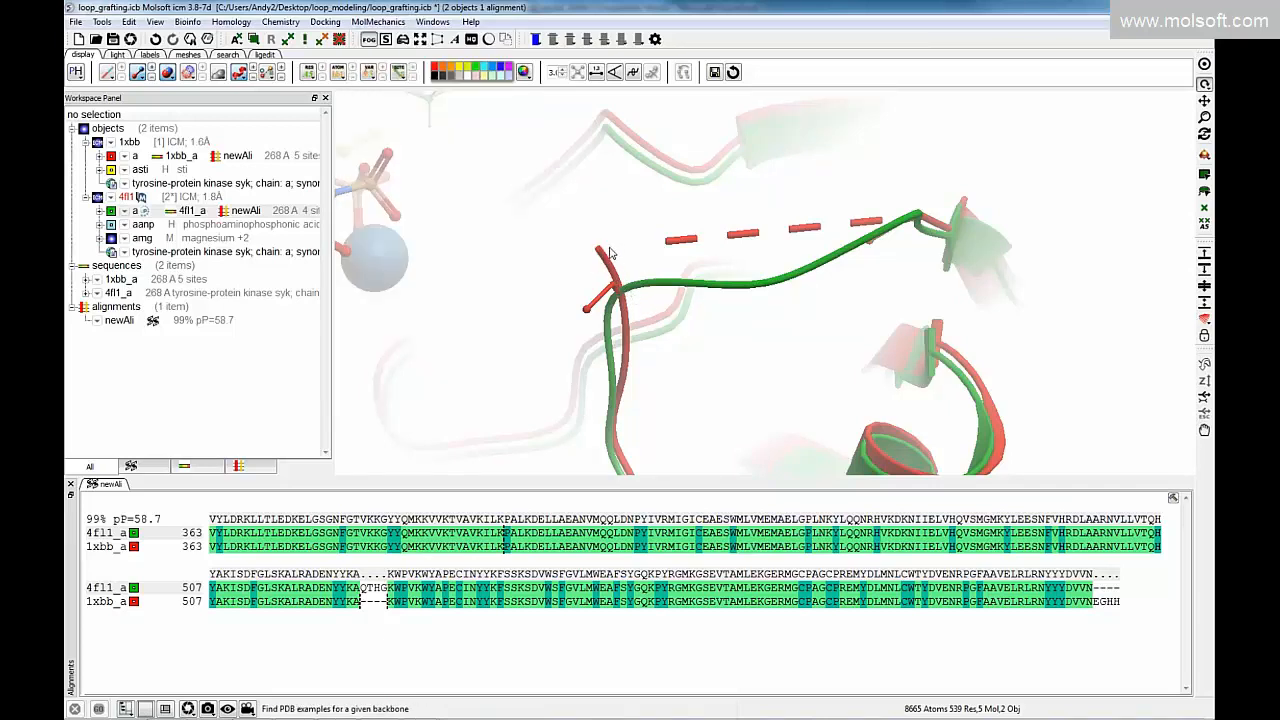
Open the loop Graft settings and move the dialog clear of the missing loop in the 3D view.
{"action": "mouse_move", "coordinate": [594, 253]}
{"action": "left_mouse_down"}
{"action": "mouse_move", "coordinate": [572, 242]}
{"action": "mouse_move", "coordinate": [594, 250]}
{"action": "left_mouse_up"}
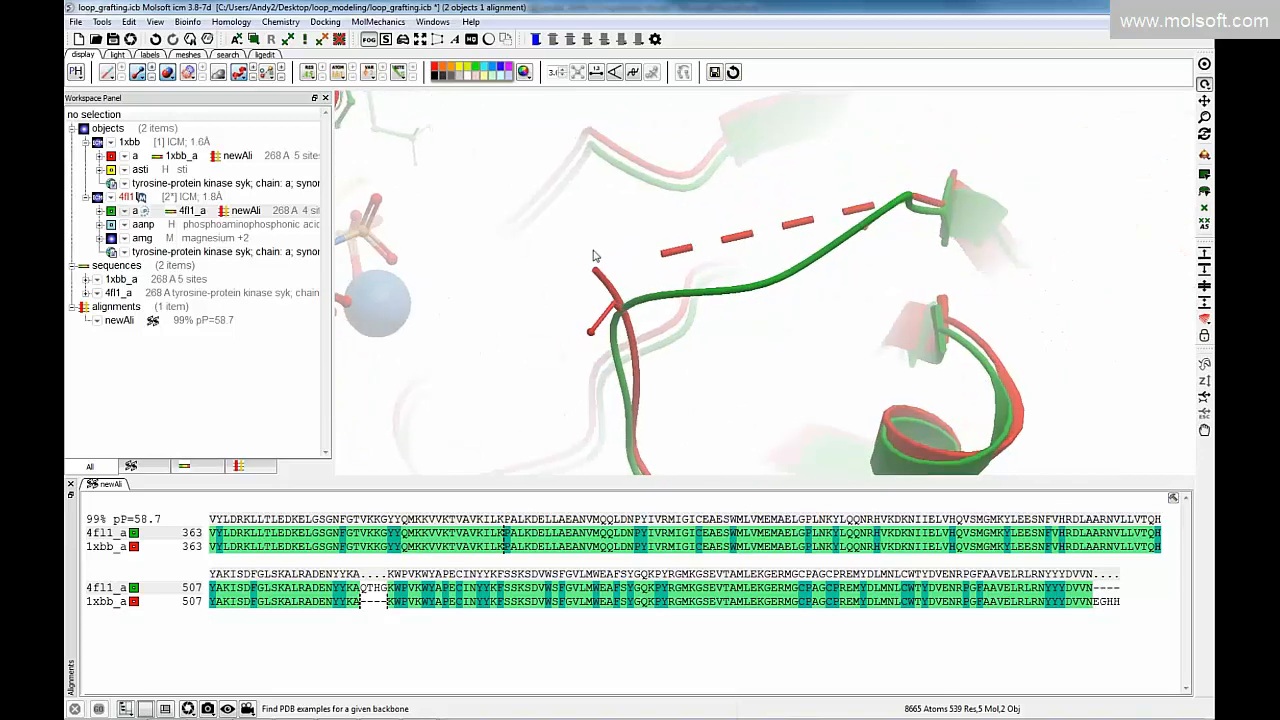
{"action": "left_click_drag", "start_coordinate": [751, 276], "coordinate": [779, 305]}
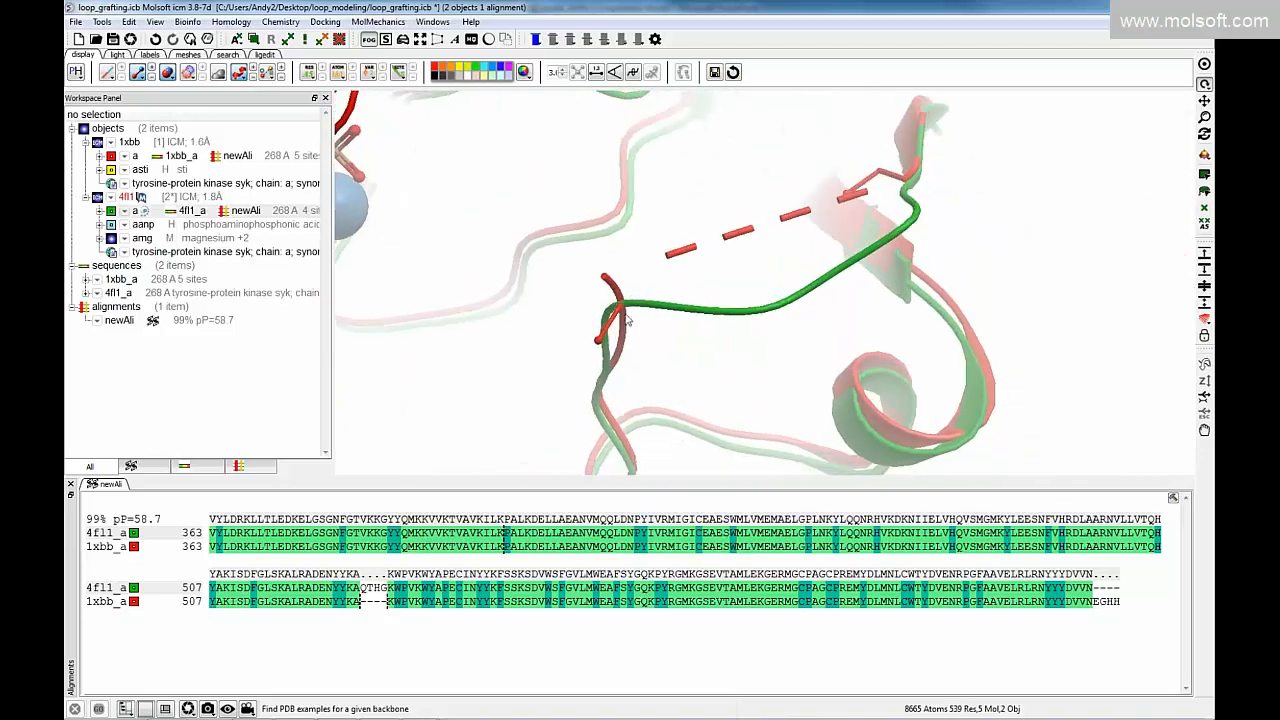
{"action": "left_click", "coordinate": [378, 21]}
{"action": "mouse_move", "coordinate": [388, 192]}
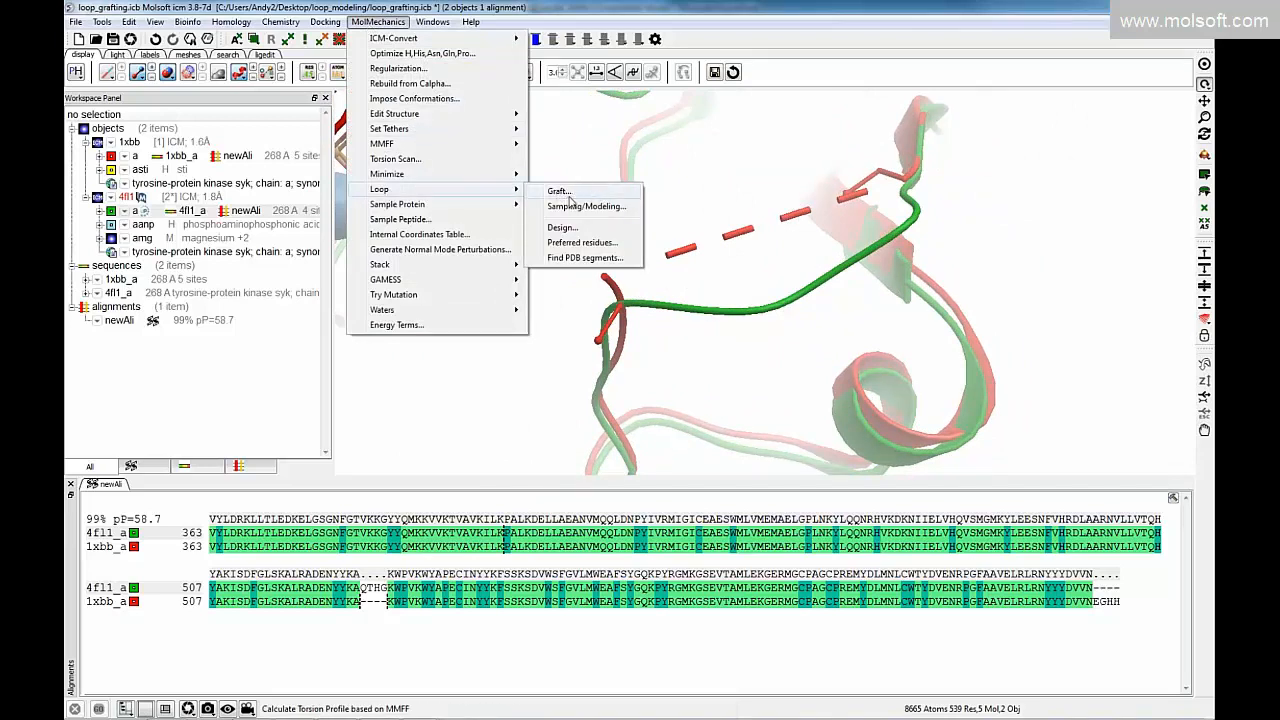
{"action": "left_click", "coordinate": [558, 191]}
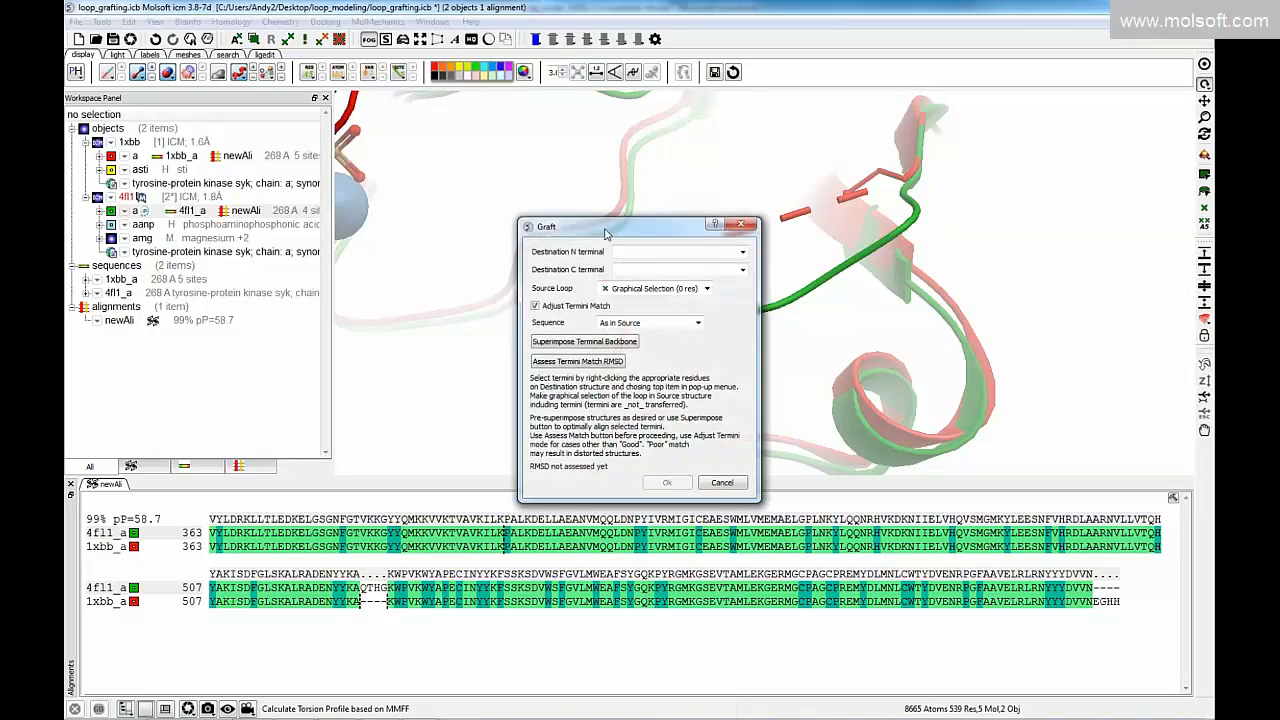
{"action": "left_click_drag", "start_coordinate": [593, 236], "coordinate": [409, 241]}
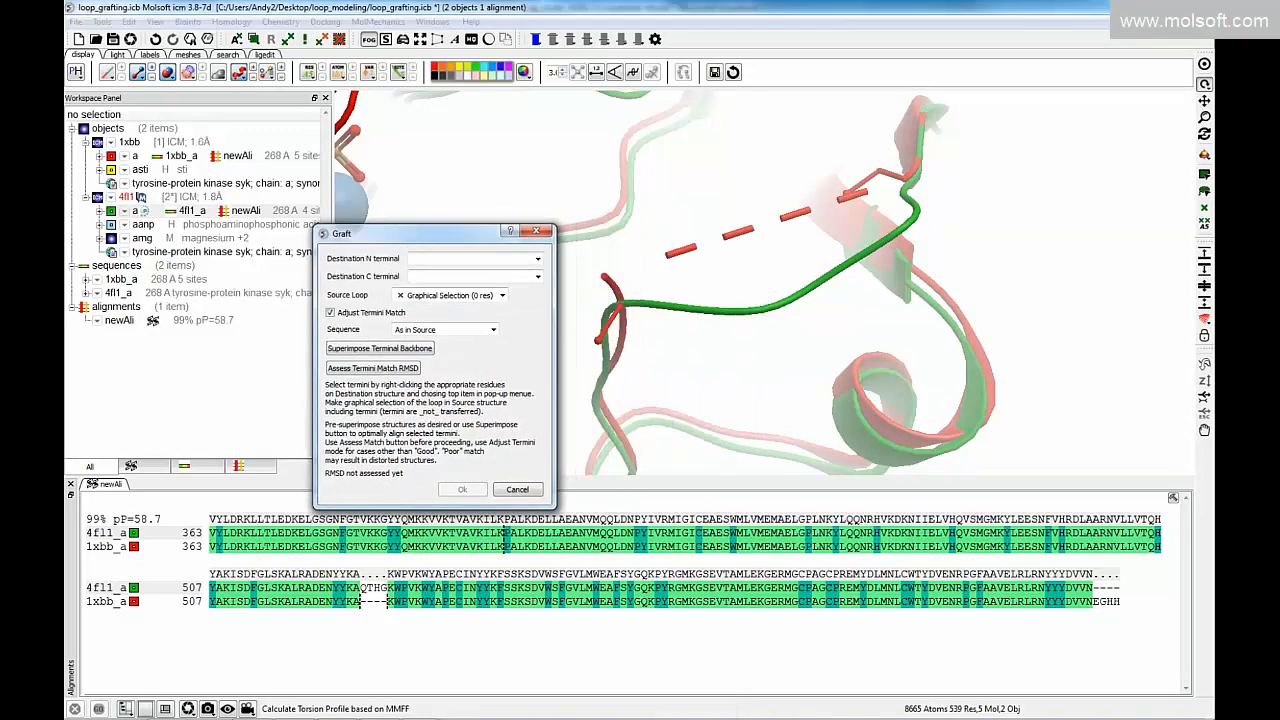
Check the names of the two 1xbb residues on either side of the missing loop.
{"action": "mouse_move", "coordinate": [795, 269]}
{"action": "left_mouse_down"}
{"action": "mouse_move", "coordinate": [786, 277]}
{"action": "mouse_move", "coordinate": [810, 258]}
{"action": "left_mouse_up"}
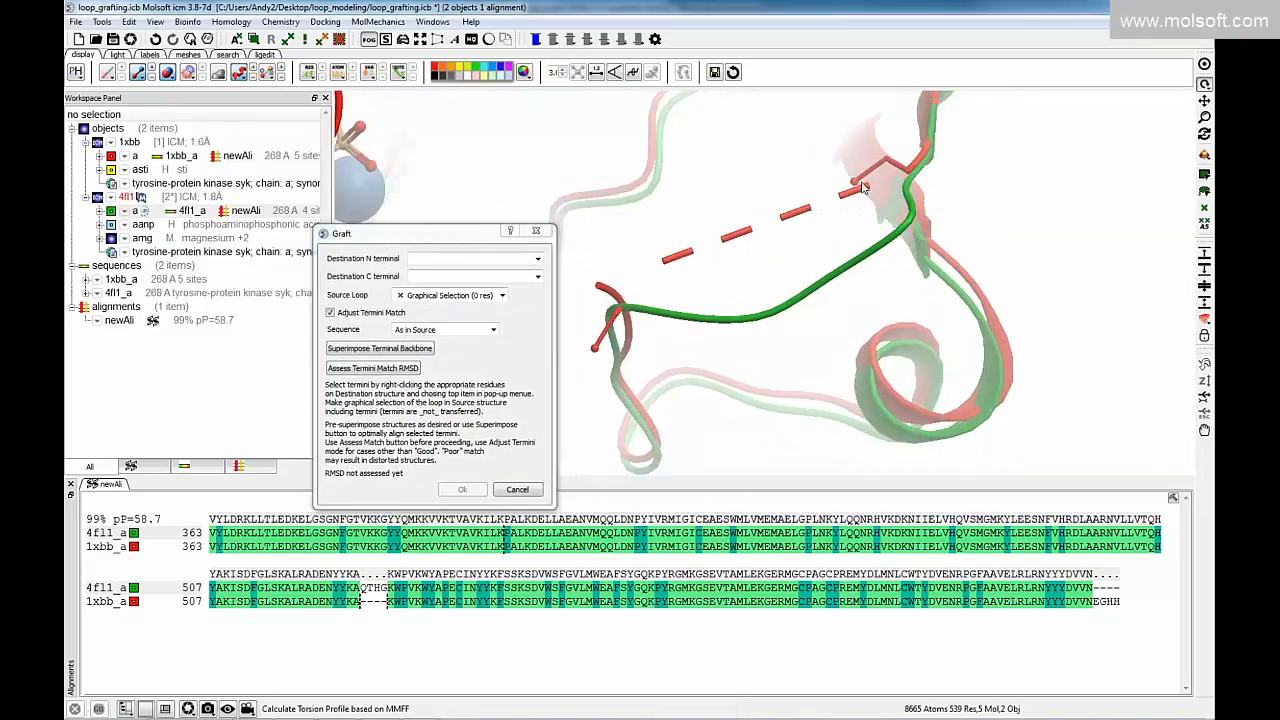
{"action": "right_click", "coordinate": [852, 186]}
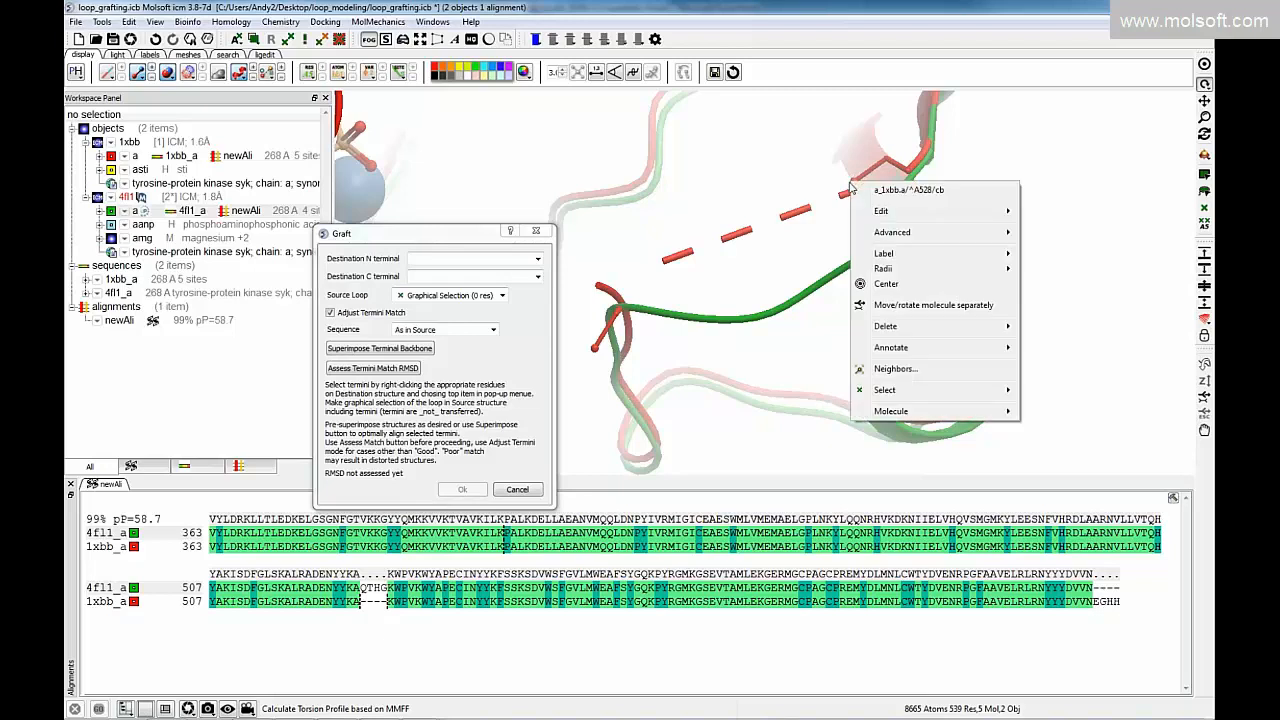
{"action": "left_click", "coordinate": [740, 200]}
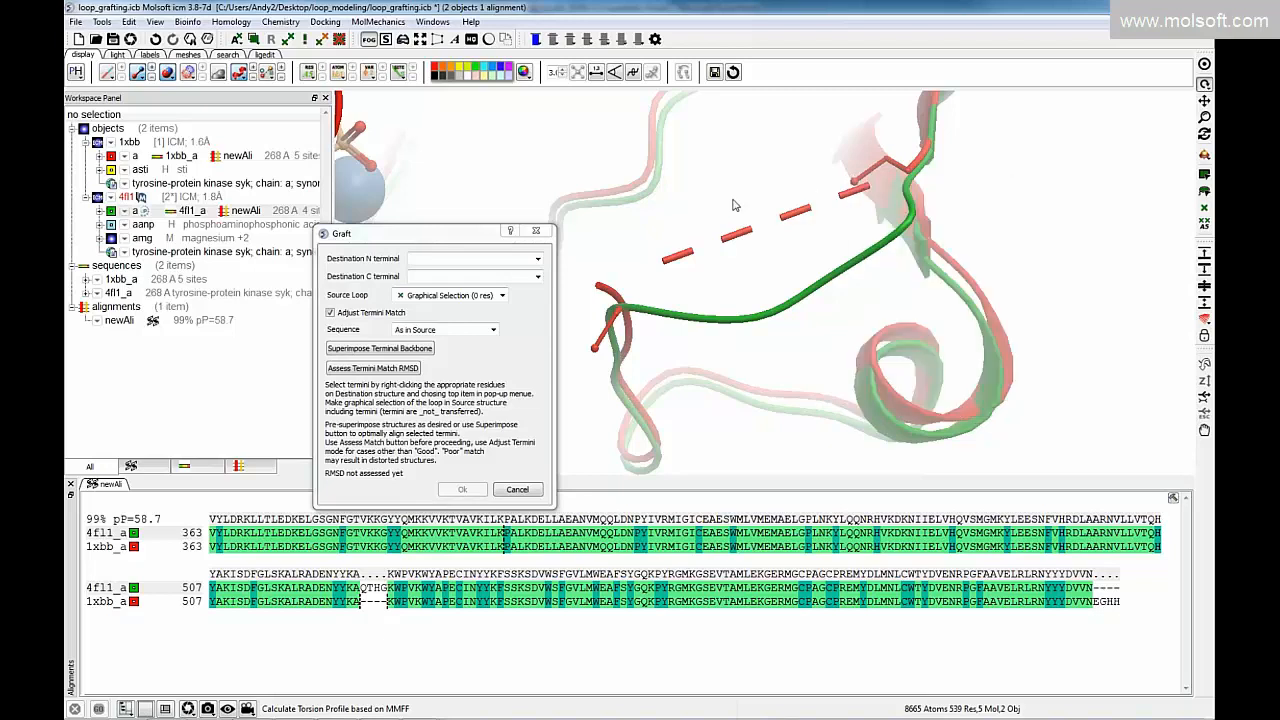
{"action": "right_click", "coordinate": [594, 355]}
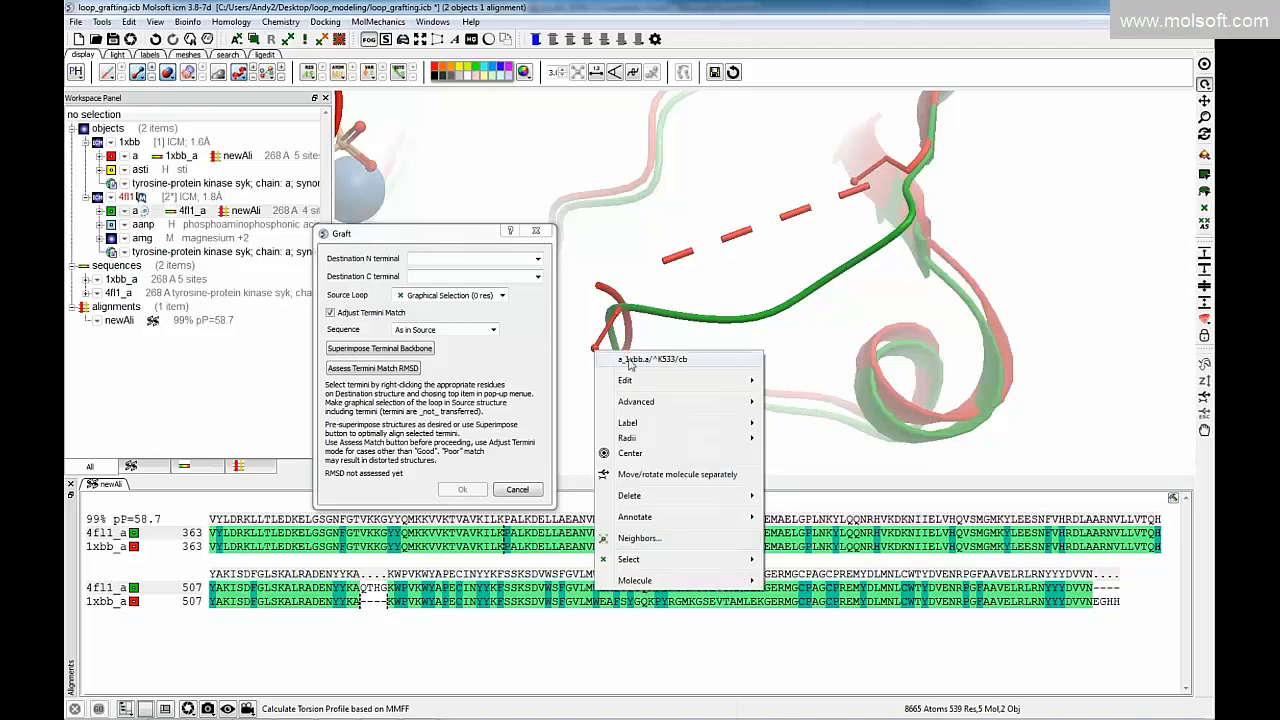
{"action": "left_click", "coordinate": [755, 263]}
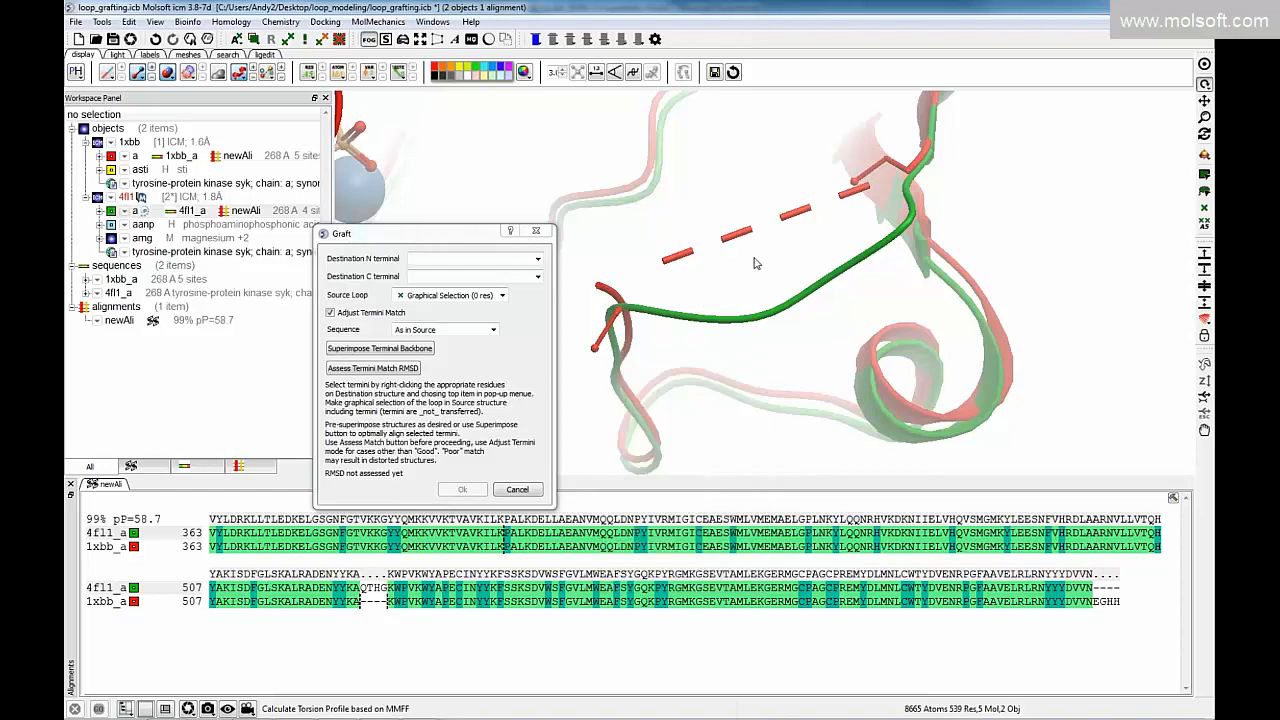
Set the graft's destination N terminal to residue A528 of 1xbb, picked at one end of the missing loop.
{"action": "right_click", "coordinate": [855, 187]}
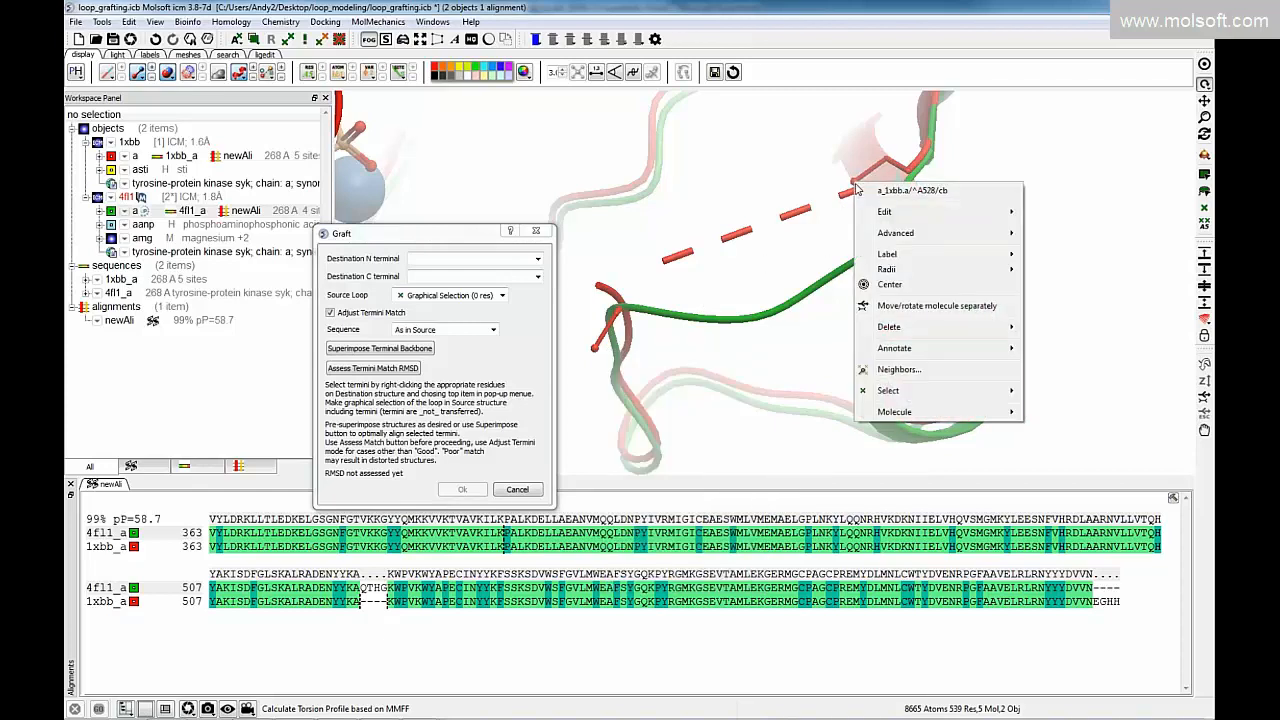
{"action": "left_click", "coordinate": [826, 193]}
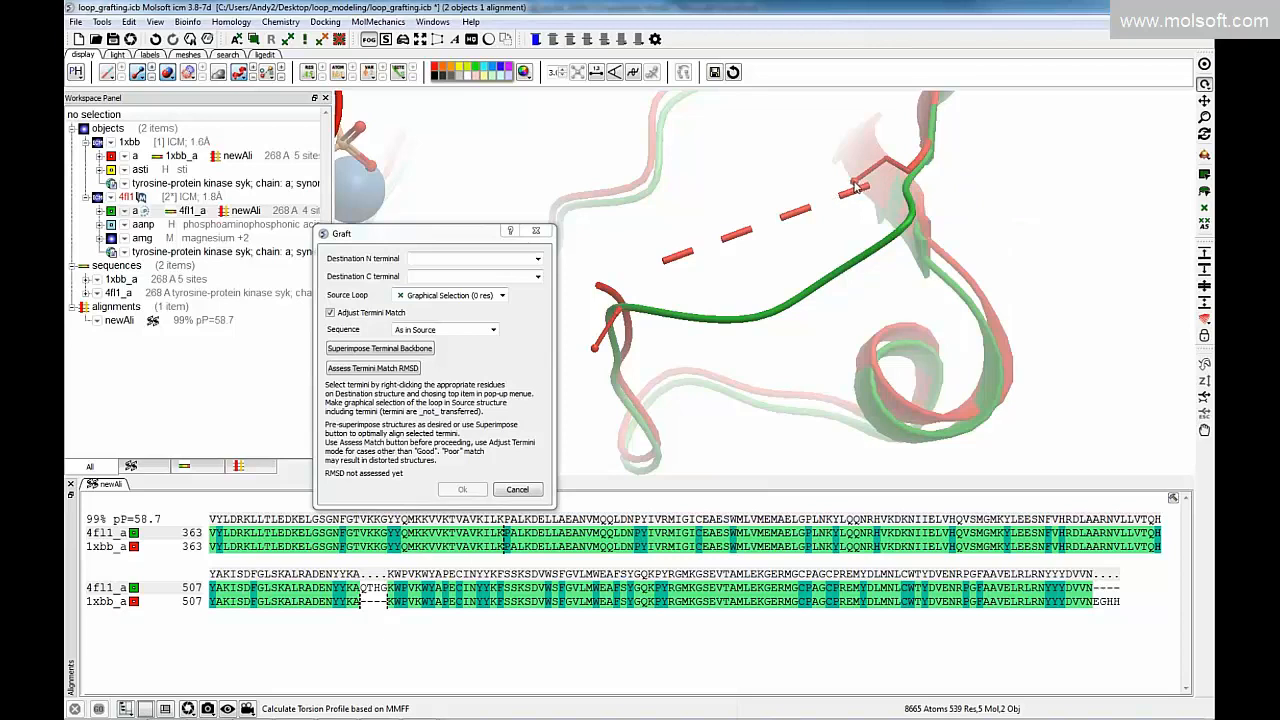
{"action": "right_click", "coordinate": [855, 187]}
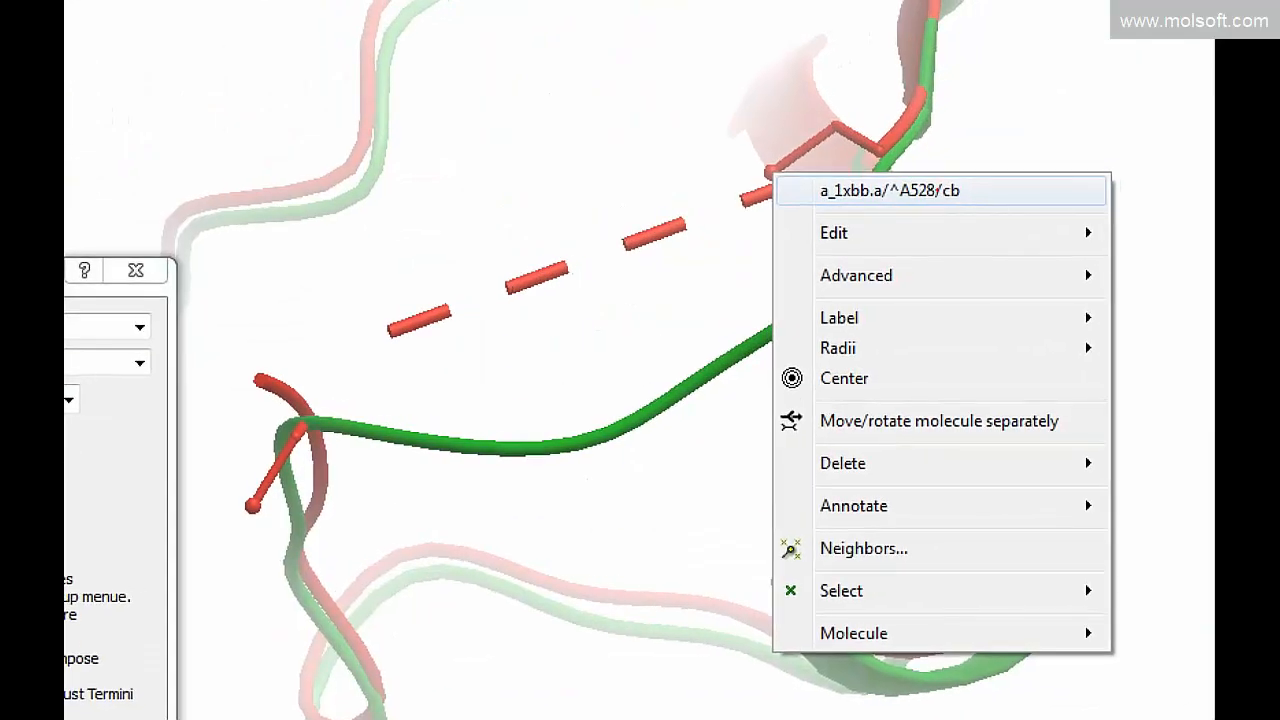
{"action": "mouse_move", "coordinate": [910, 170]}
{"action": "left_mouse_down"}
{"action": "mouse_move", "coordinate": [892, 188]}
{"action": "mouse_move", "coordinate": [948, 195]}
{"action": "mouse_move", "coordinate": [886, 186]}
{"action": "left_mouse_up"}
{"action": "key", "text": "Escape"}
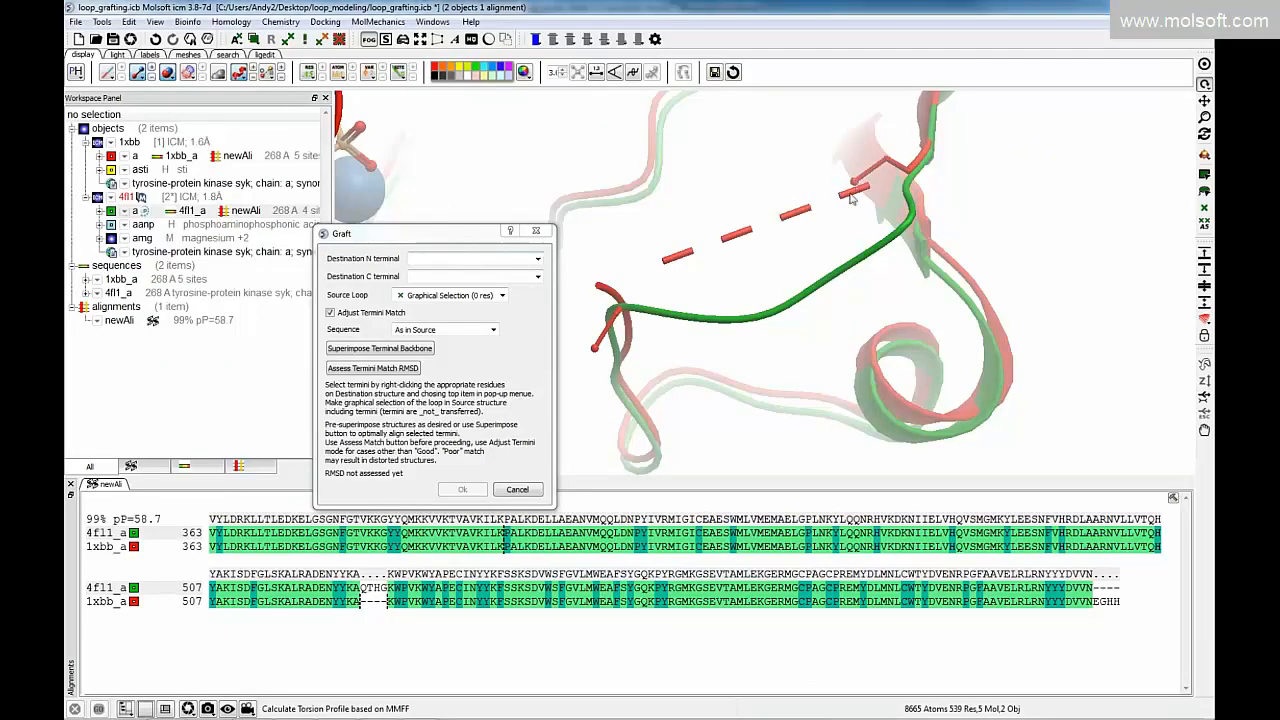
{"action": "right_click", "coordinate": [853, 186]}
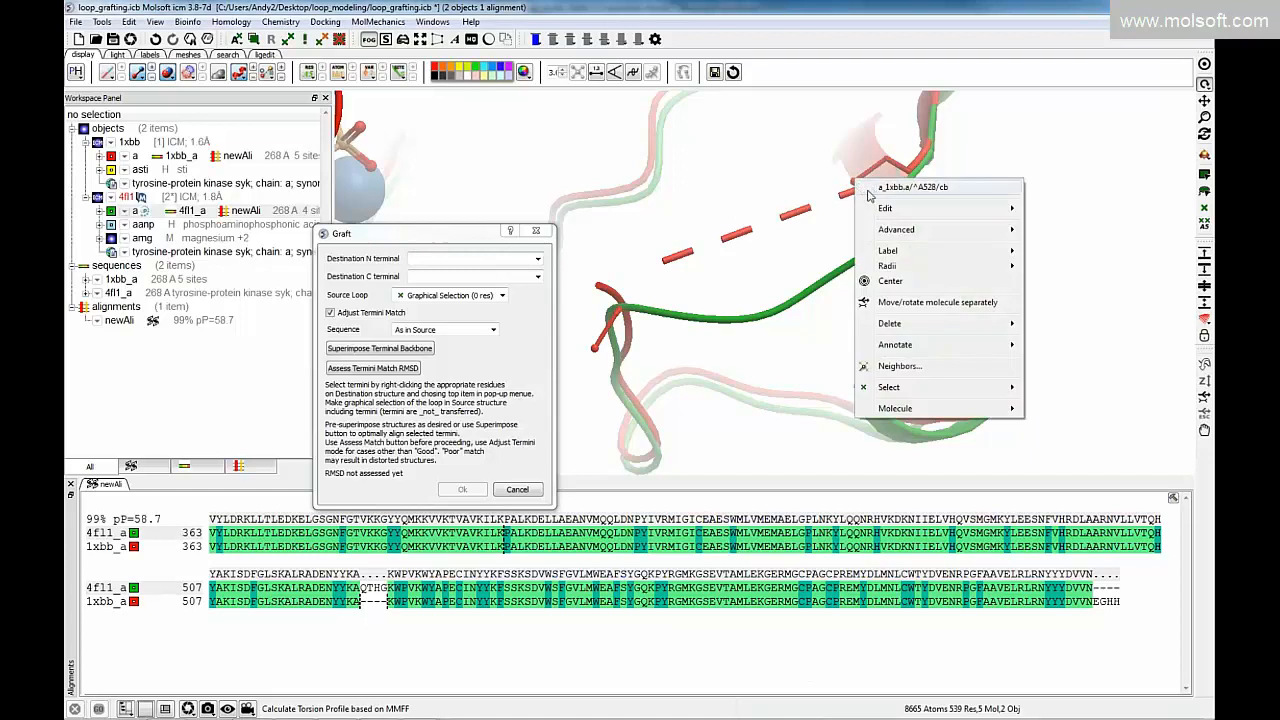
{"action": "left_click", "coordinate": [878, 190]}
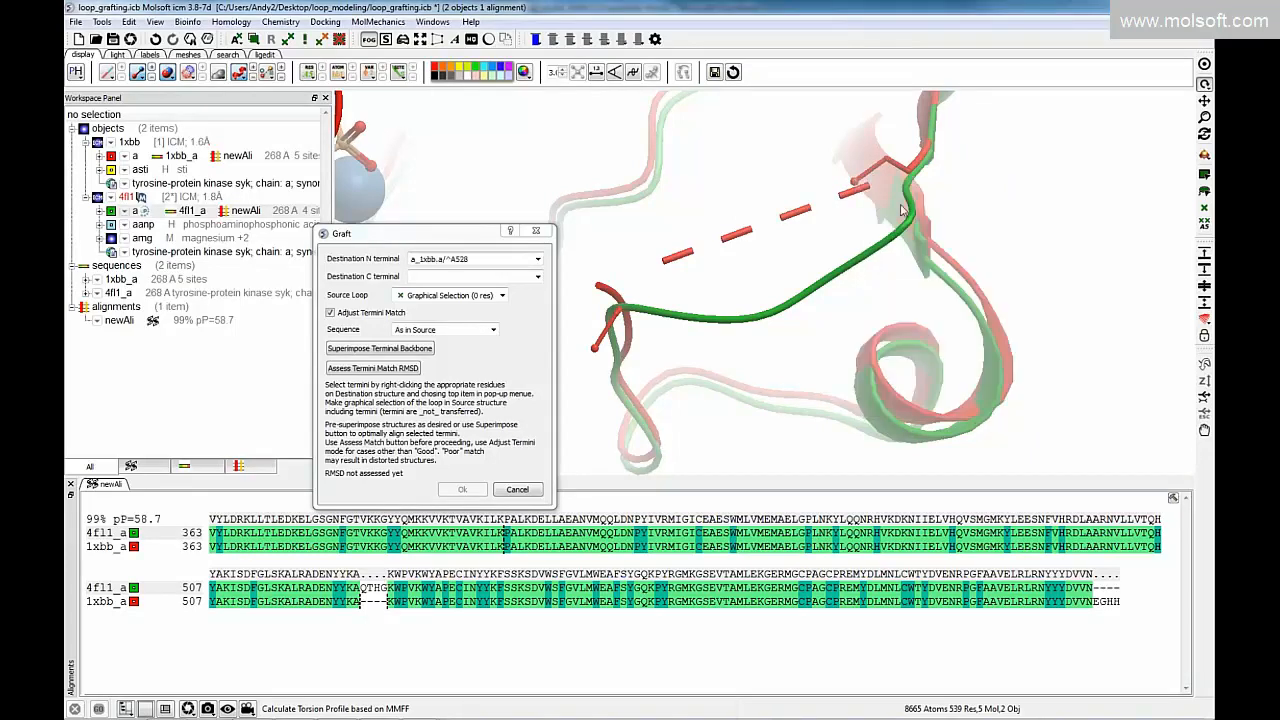
{"action": "right_click", "coordinate": [858, 190]}
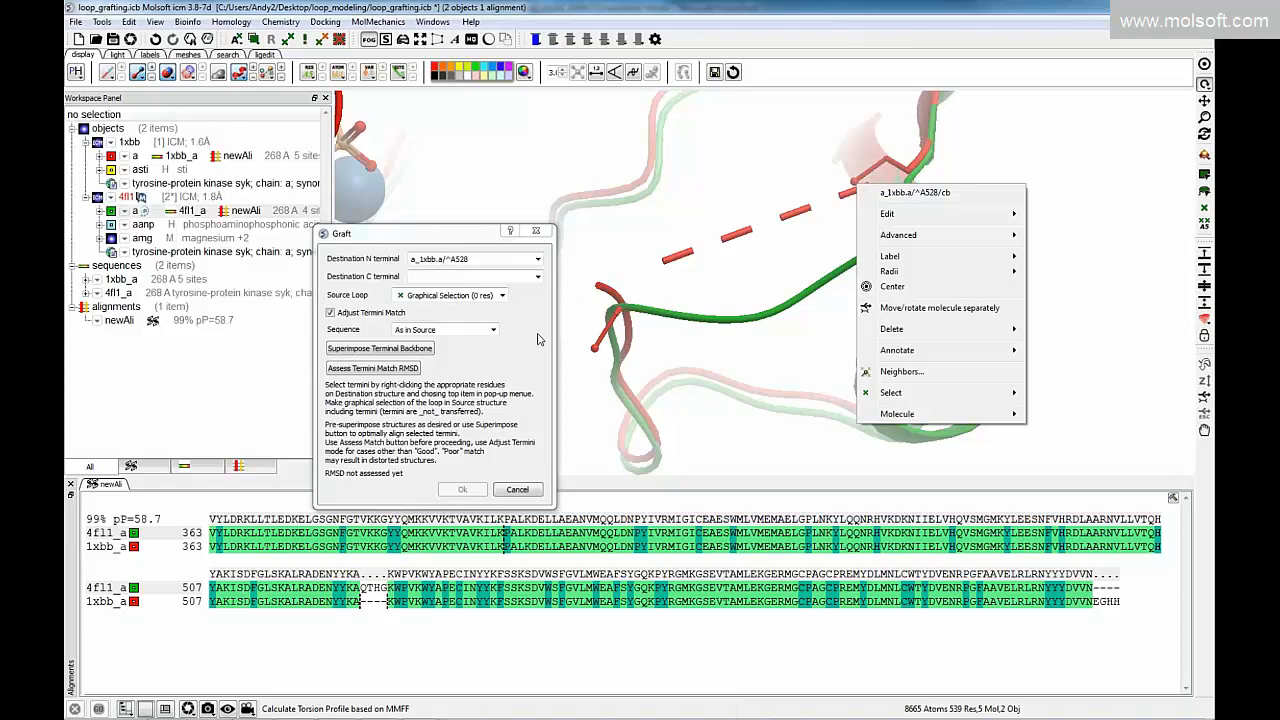
{"action": "left_click", "coordinate": [583, 372]}
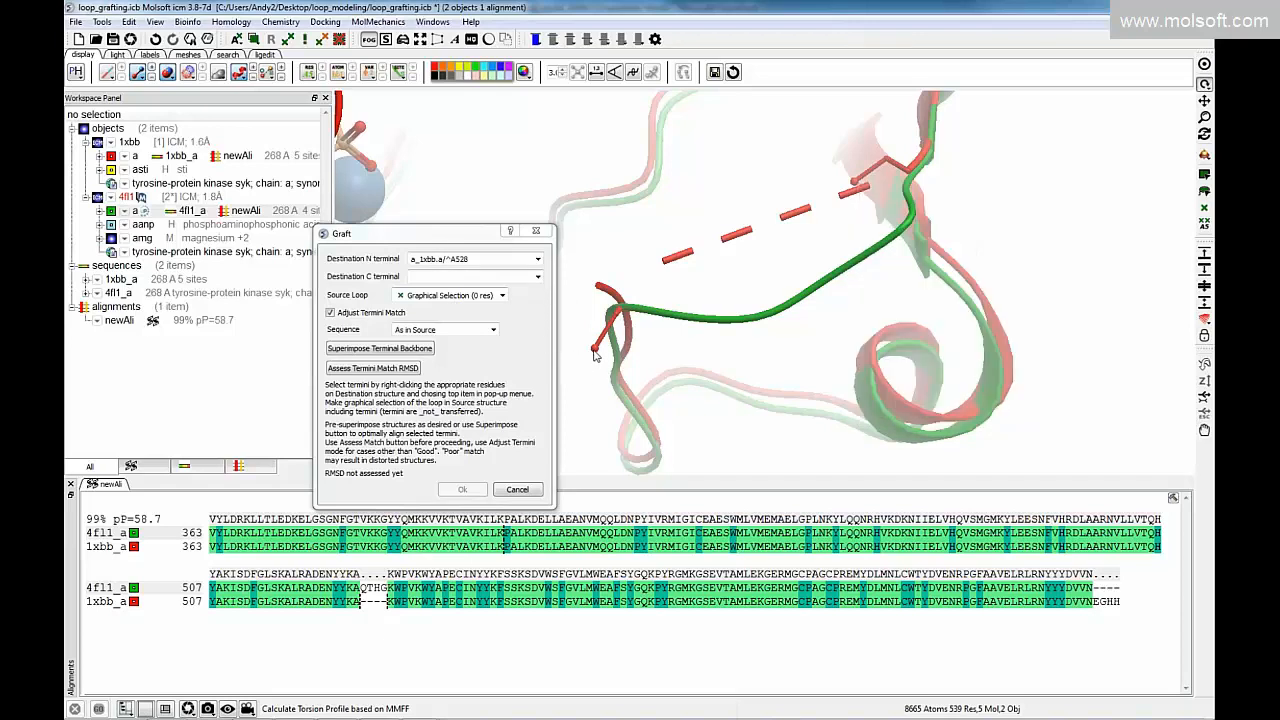
Set the graft's destination C terminal to residue K533 of 1xbb, picked at the other end of the missing loop.
{"action": "right_click", "coordinate": [594, 354]}
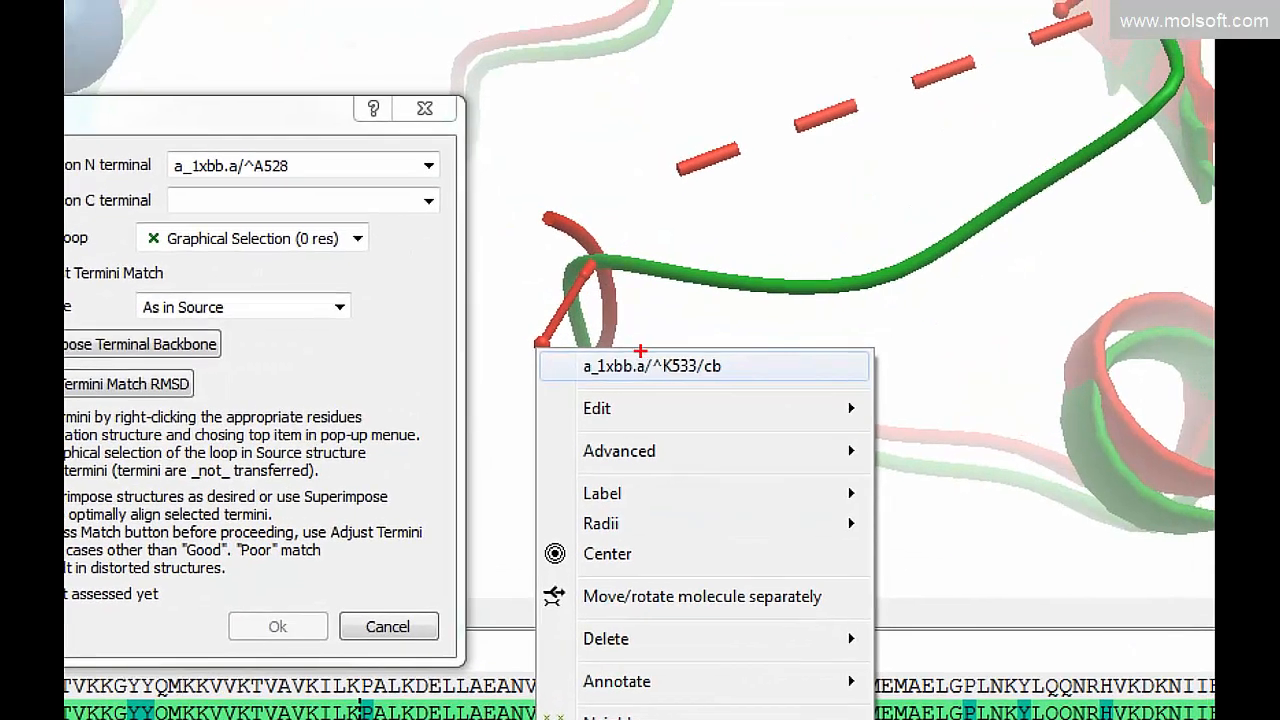
{"action": "mouse_move", "coordinate": [640, 351]}
{"action": "left_mouse_down"}
{"action": "mouse_move", "coordinate": [550, 370]}
{"action": "mouse_move", "coordinate": [645, 347]}
{"action": "left_mouse_up"}
{"action": "mouse_move", "coordinate": [325, 186]}
{"action": "left_mouse_down"}
{"action": "mouse_move", "coordinate": [230, 188]}
{"action": "mouse_move", "coordinate": [310, 218]}
{"action": "mouse_move", "coordinate": [248, 196]}
{"action": "left_mouse_up"}
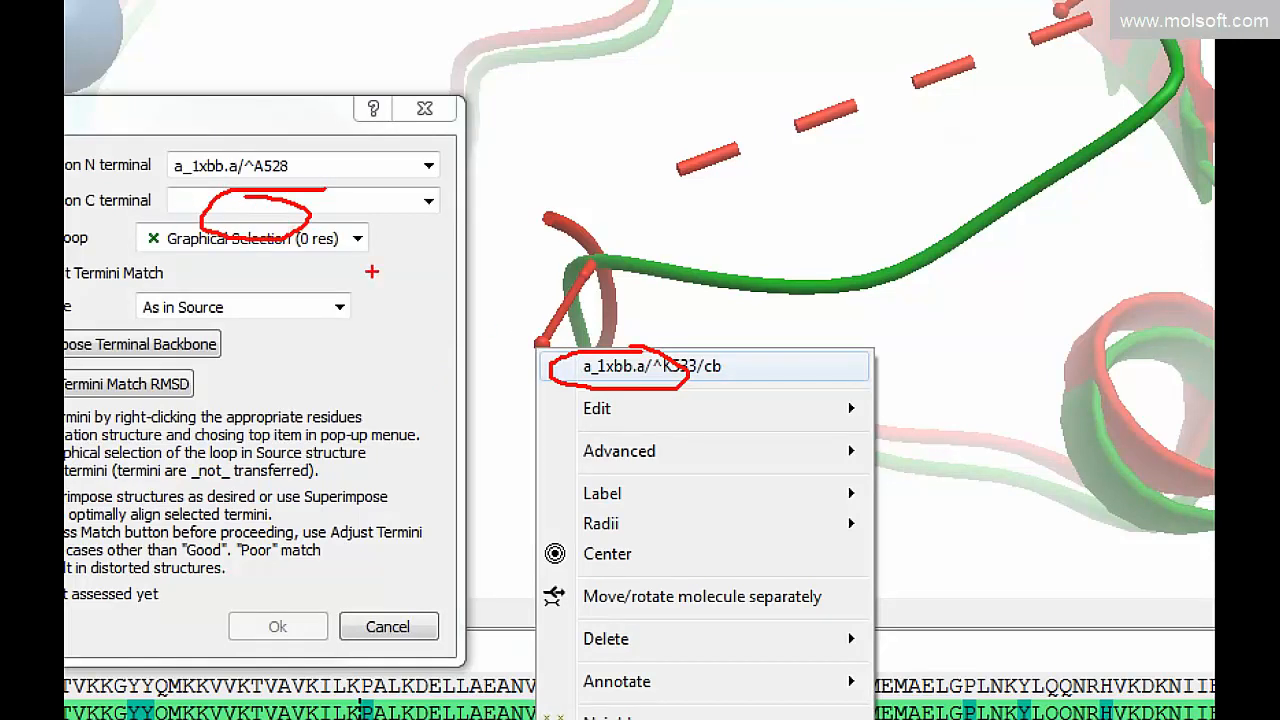
{"action": "key", "text": "Escape"}
{"action": "right_click", "coordinate": [594, 347]}
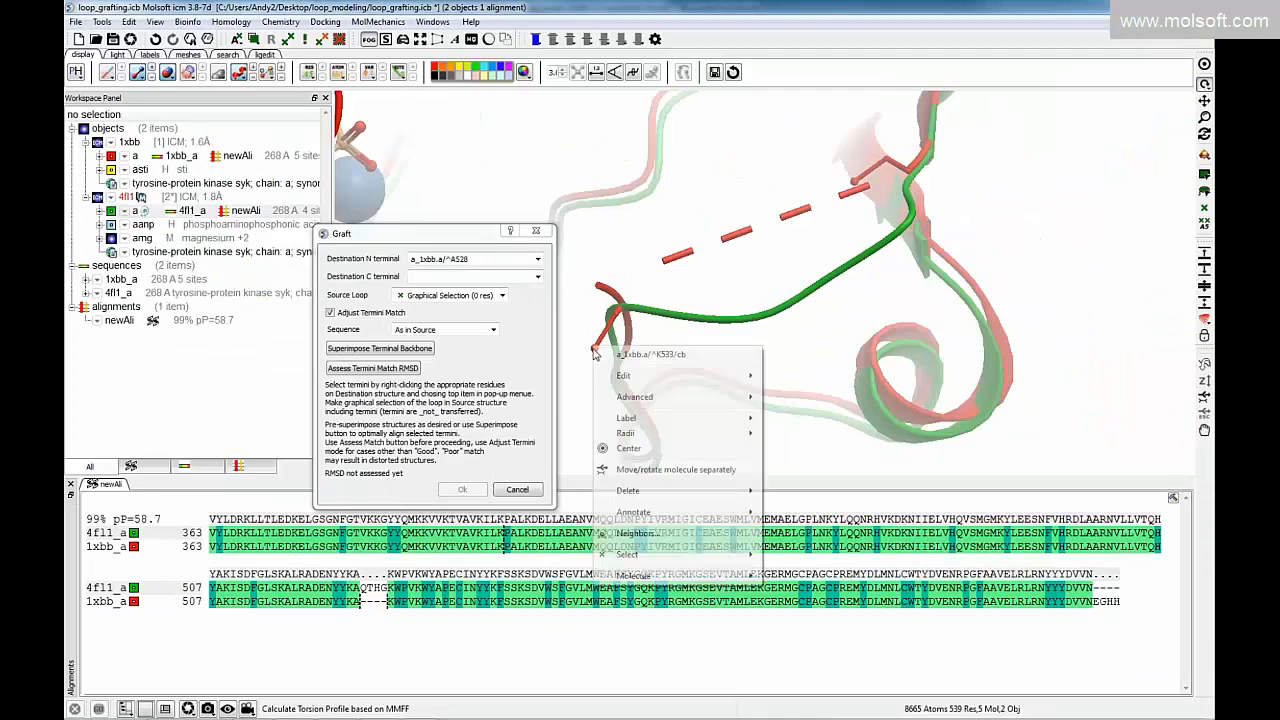
{"action": "left_click", "coordinate": [614, 352]}
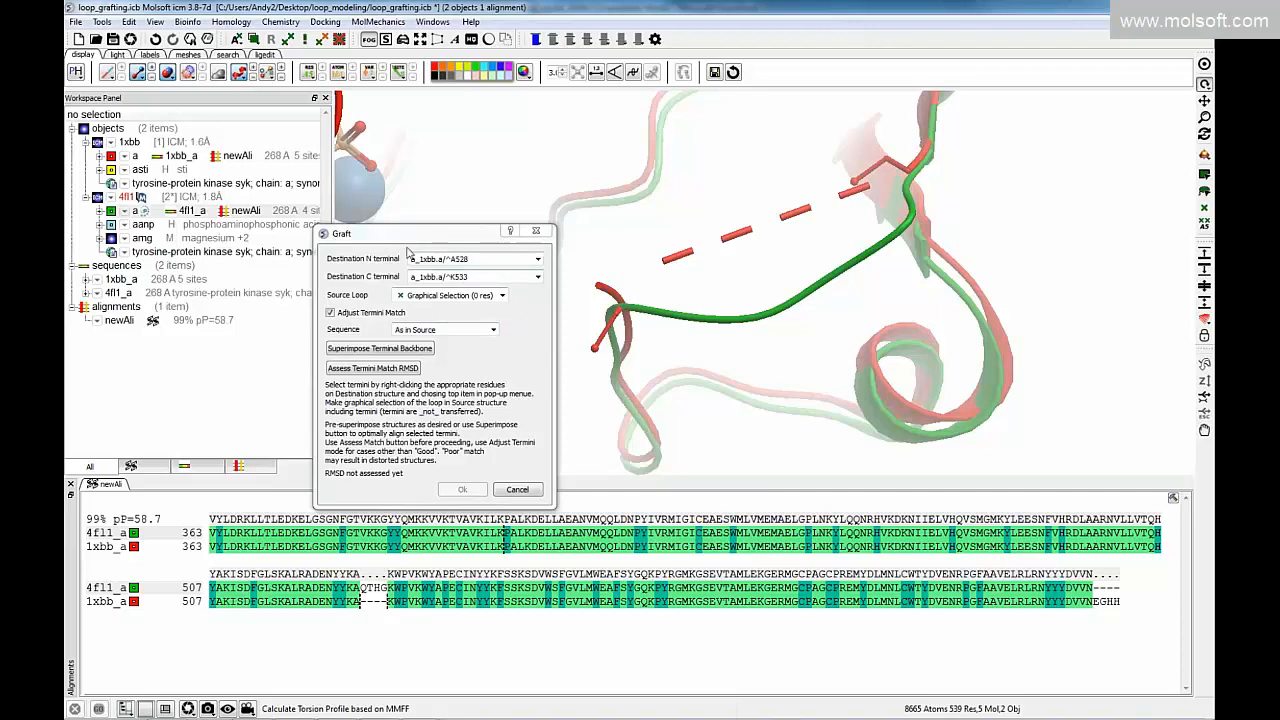
{"action": "left_click_drag", "start_coordinate": [363, 182], "coordinate": [375, 277]}
{"action": "mouse_move", "coordinate": [668, 352]}
{"action": "left_mouse_down"}
{"action": "mouse_move", "coordinate": [640, 344]}
{"action": "mouse_move", "coordinate": [669, 360]}
{"action": "mouse_move", "coordinate": [660, 329]}
{"action": "left_mouse_up"}
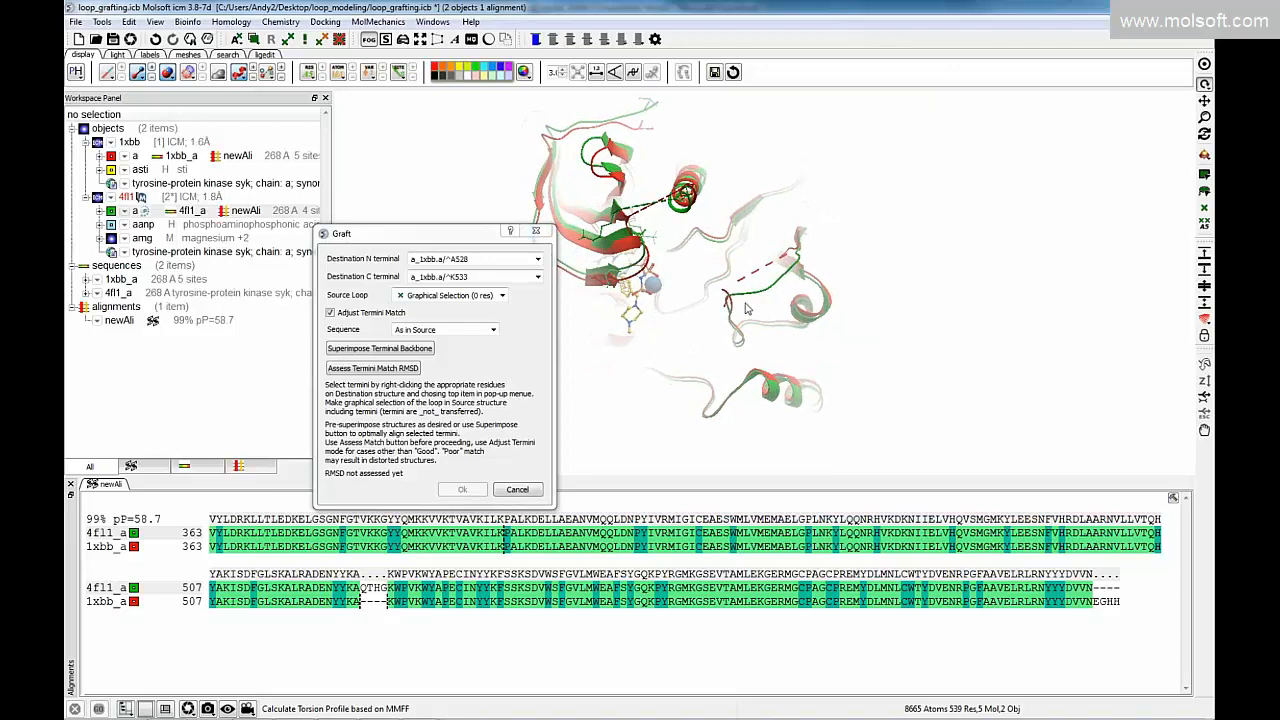
Select the residues of both structures around the missing loop directly in the 3D view.
{"action": "left_click_drag", "start_coordinate": [708, 231], "coordinate": [826, 323]}
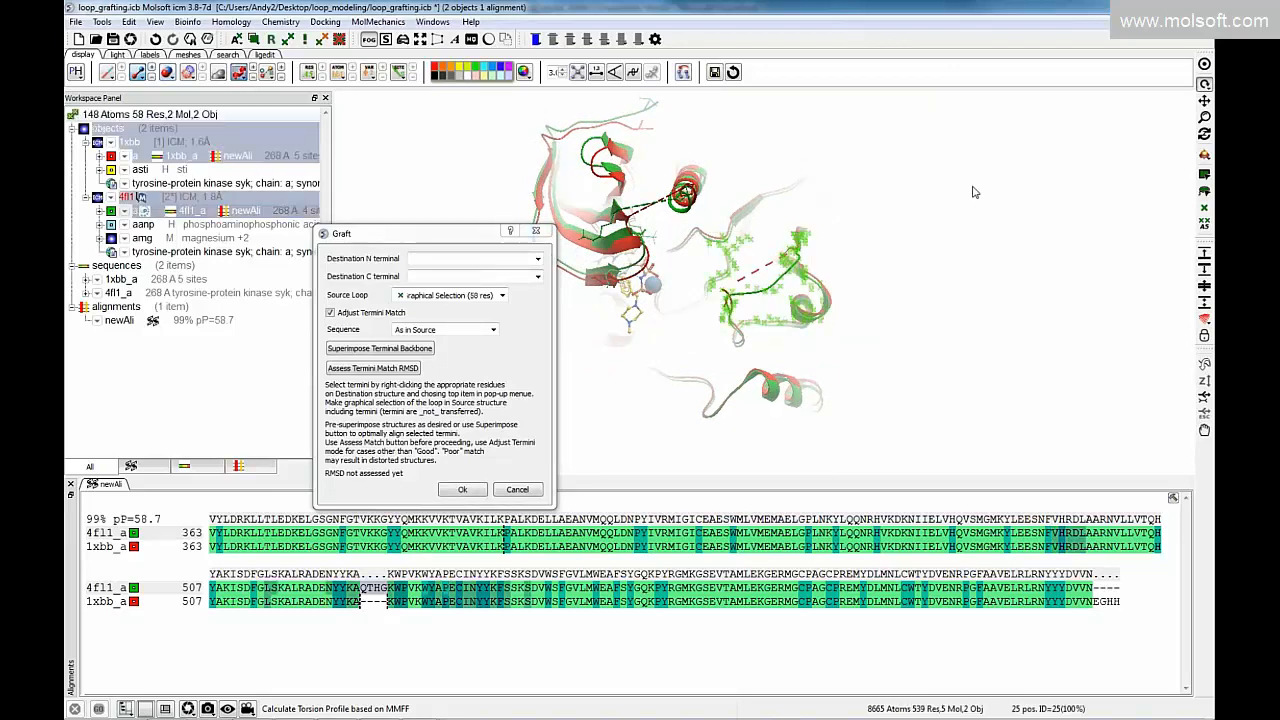
{"action": "left_click_drag", "start_coordinate": [341, 170], "coordinate": [340, 115]}
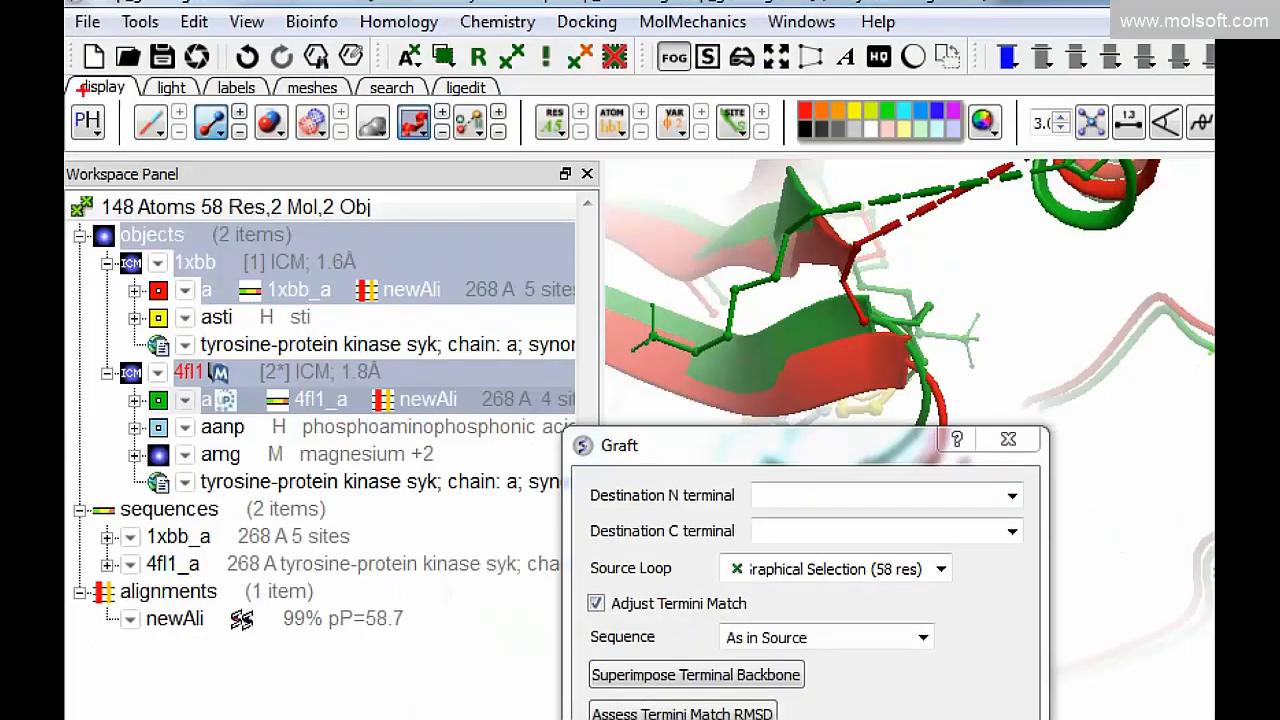
{"action": "mouse_move", "coordinate": [90, 74]}
{"action": "left_mouse_down"}
{"action": "mouse_move", "coordinate": [68, 78]}
{"action": "mouse_move", "coordinate": [80, 74]}
{"action": "left_mouse_up"}
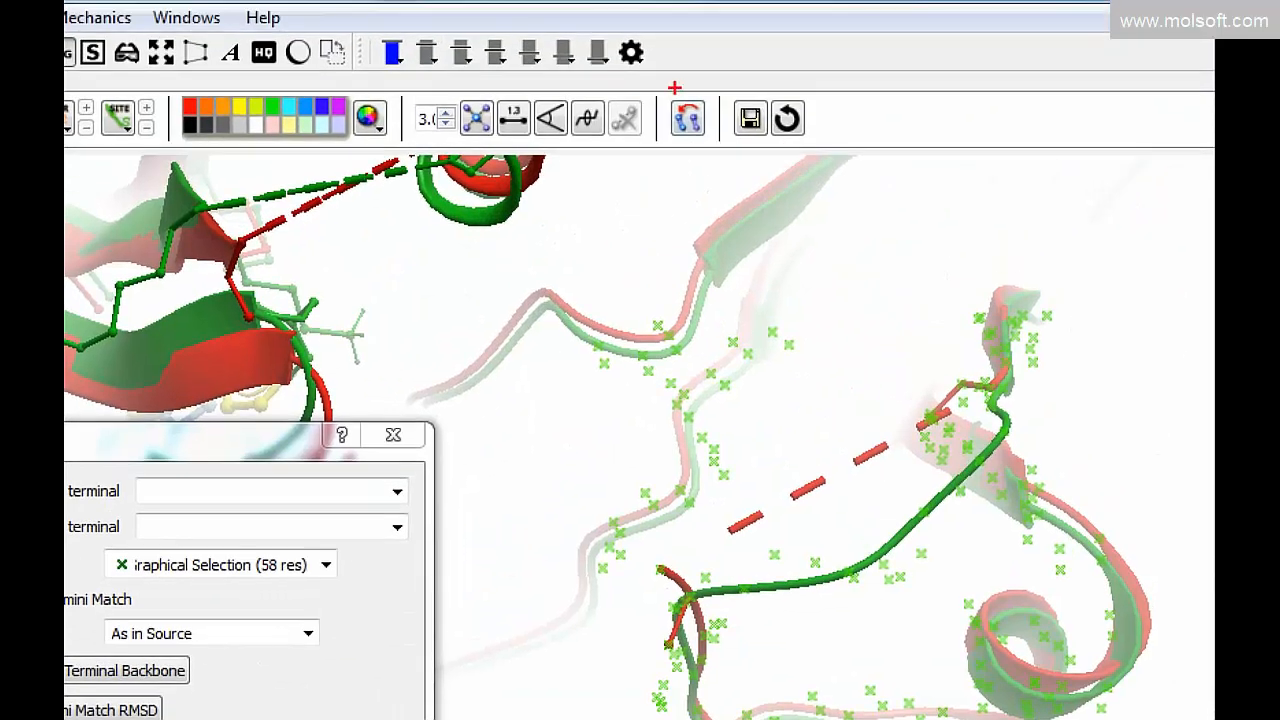
{"action": "mouse_move", "coordinate": [712, 97]}
{"action": "left_mouse_down"}
{"action": "mouse_move", "coordinate": [625, 95]}
{"action": "mouse_move", "coordinate": [728, 150]}
{"action": "left_mouse_up"}
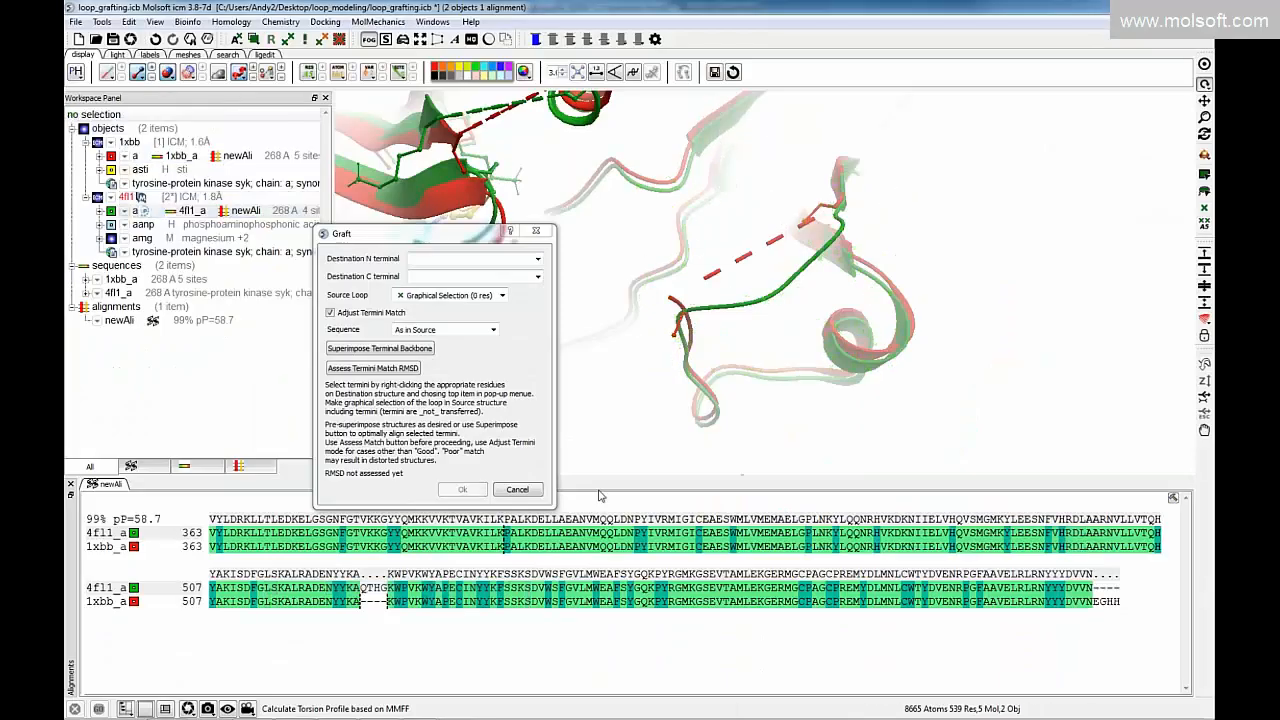
Select the QTHG gap with its flanking residues for both sequences in the alignment and superimpose the two structures on that region.
{"action": "left_click_drag", "start_coordinate": [326, 586], "coordinate": [430, 602]}
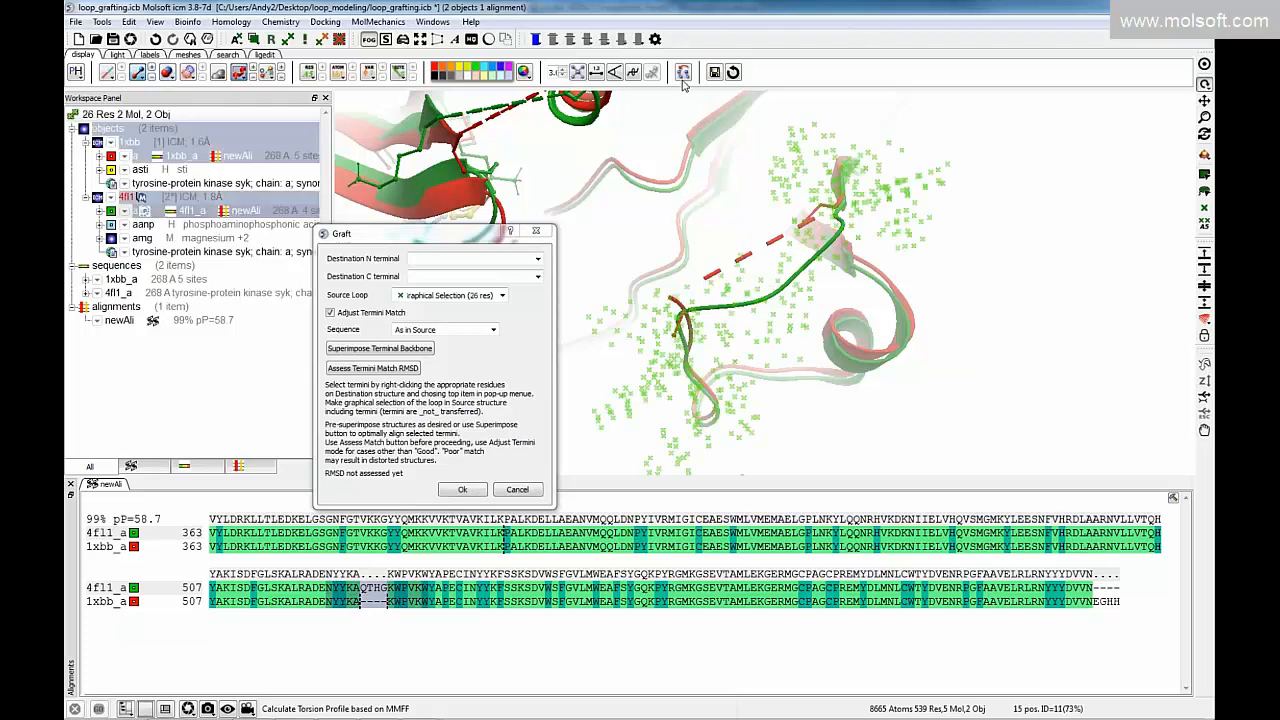
{"action": "left_click", "coordinate": [683, 73]}
{"action": "left_click", "coordinate": [612, 385]}
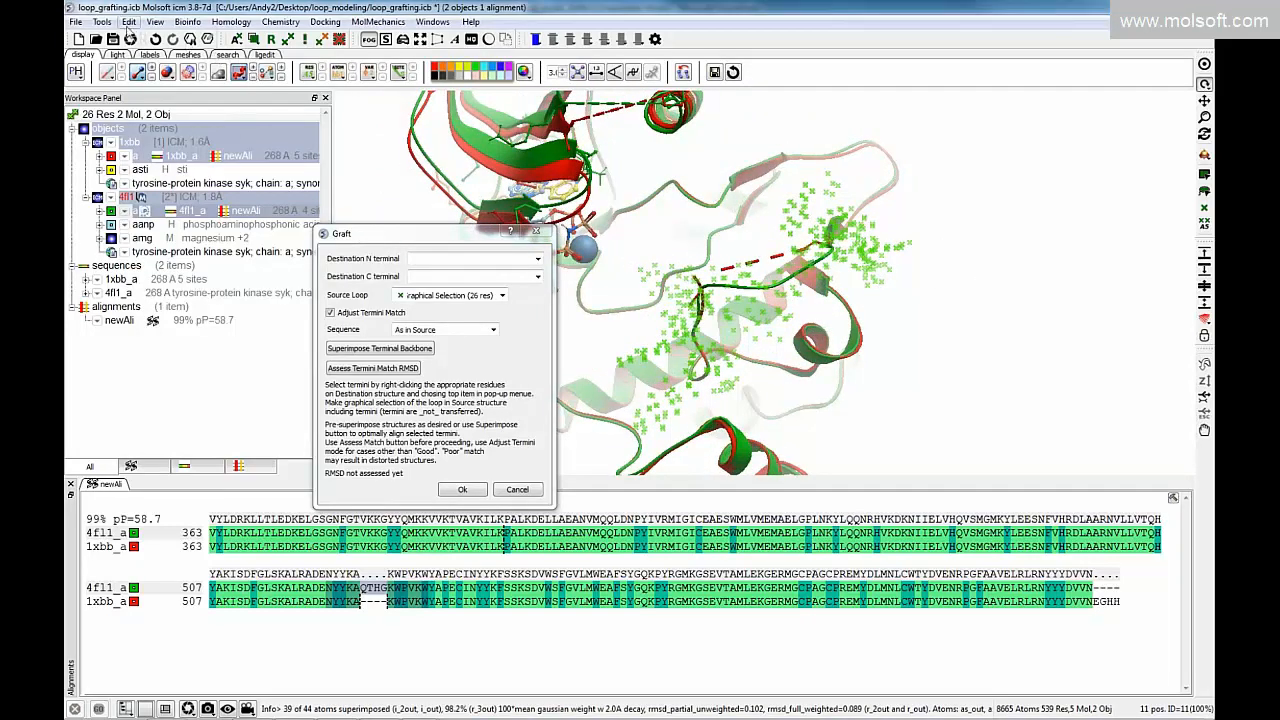
Look through the available superposition commands, clear the selection and examine the fit of both structures around the missing loop.
{"action": "left_click", "coordinate": [102, 21]}
{"action": "mouse_move", "coordinate": [116, 100]}
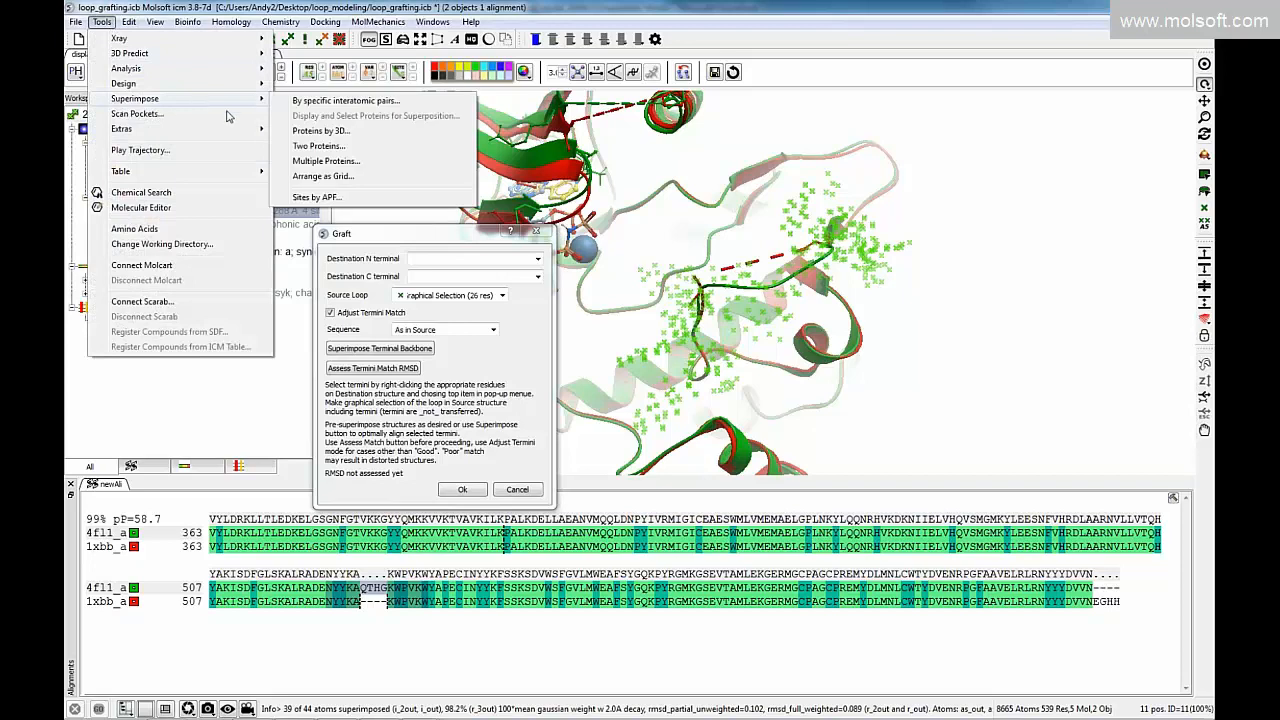
{"action": "left_click", "coordinate": [955, 305]}
{"action": "mouse_move", "coordinate": [955, 305]}
{"action": "left_mouse_down"}
{"action": "mouse_move", "coordinate": [990, 319]}
{"action": "mouse_move", "coordinate": [974, 306]}
{"action": "left_mouse_up"}
{"action": "left_click", "coordinate": [948, 366]}
{"action": "left_click_drag", "start_coordinate": [948, 371], "coordinate": [883, 300]}
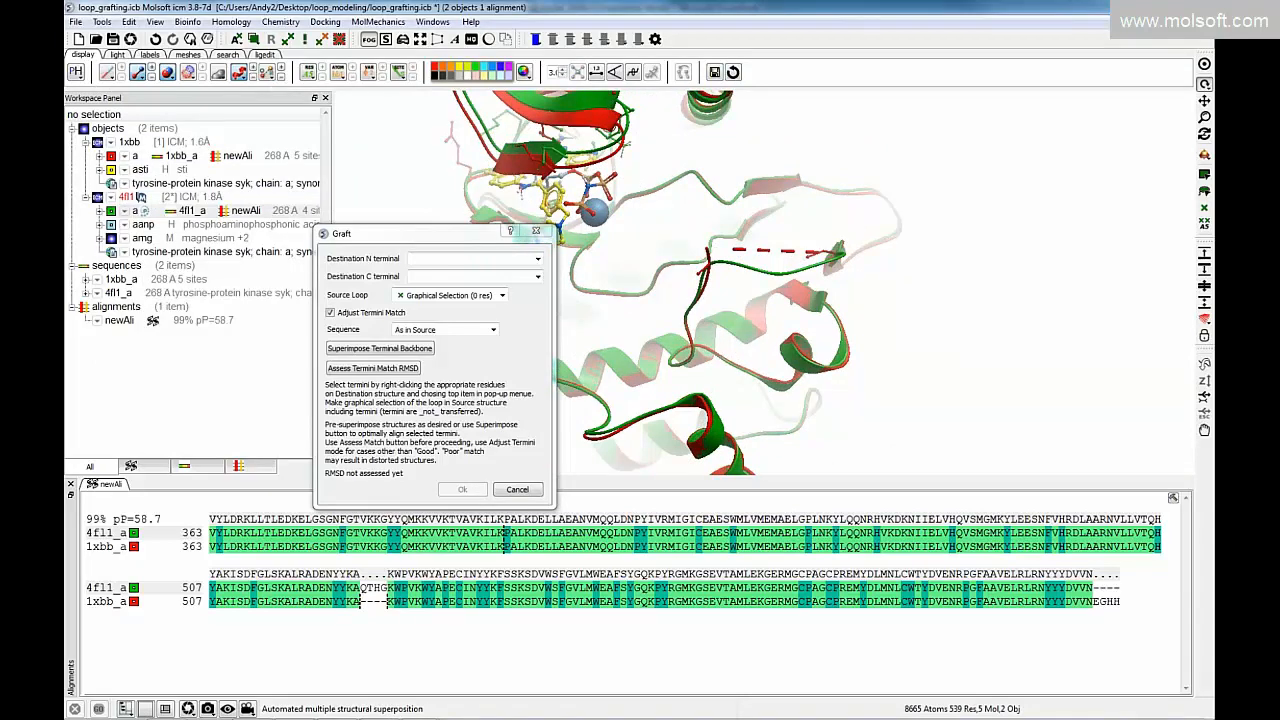
{"action": "left_click_drag", "start_coordinate": [706, 262], "coordinate": [703, 268]}
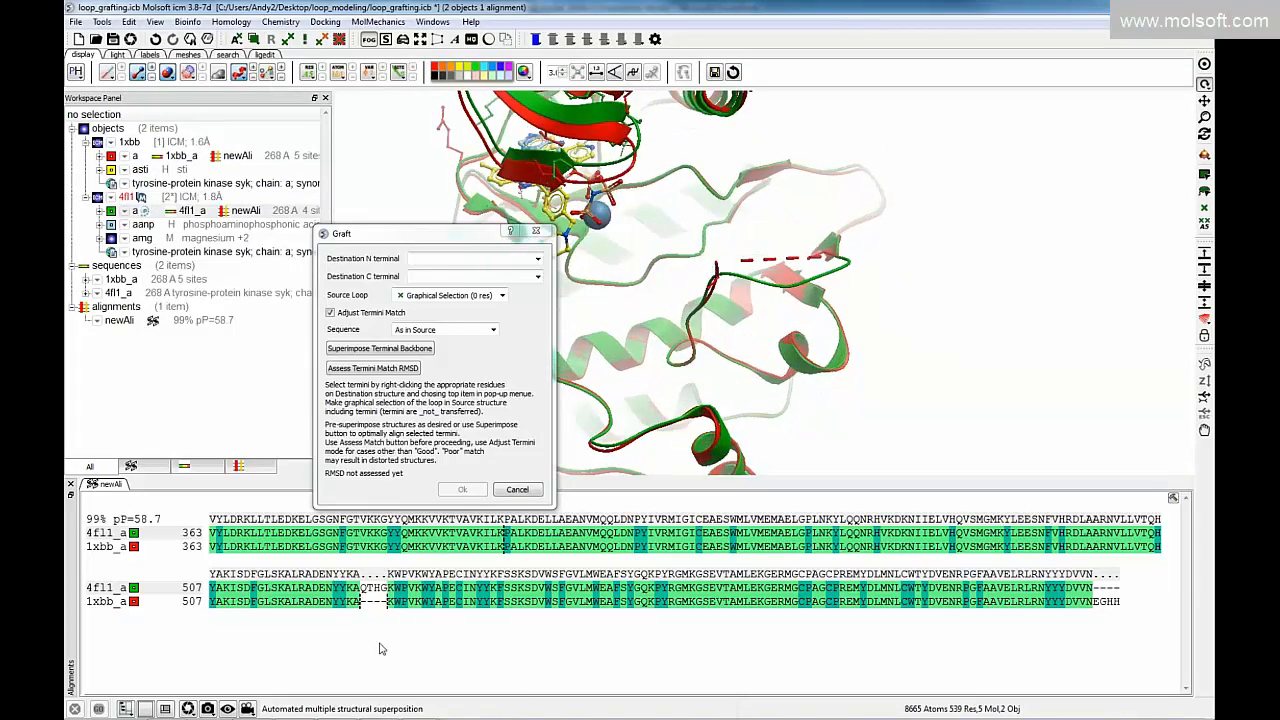
{"action": "left_click_drag", "start_coordinate": [341, 586], "coordinate": [393, 604]}
{"action": "right_click_drag", "start_coordinate": [941, 346], "coordinate": [959, 365]}
{"action": "left_click_drag", "start_coordinate": [938, 369], "coordinate": [935, 356]}
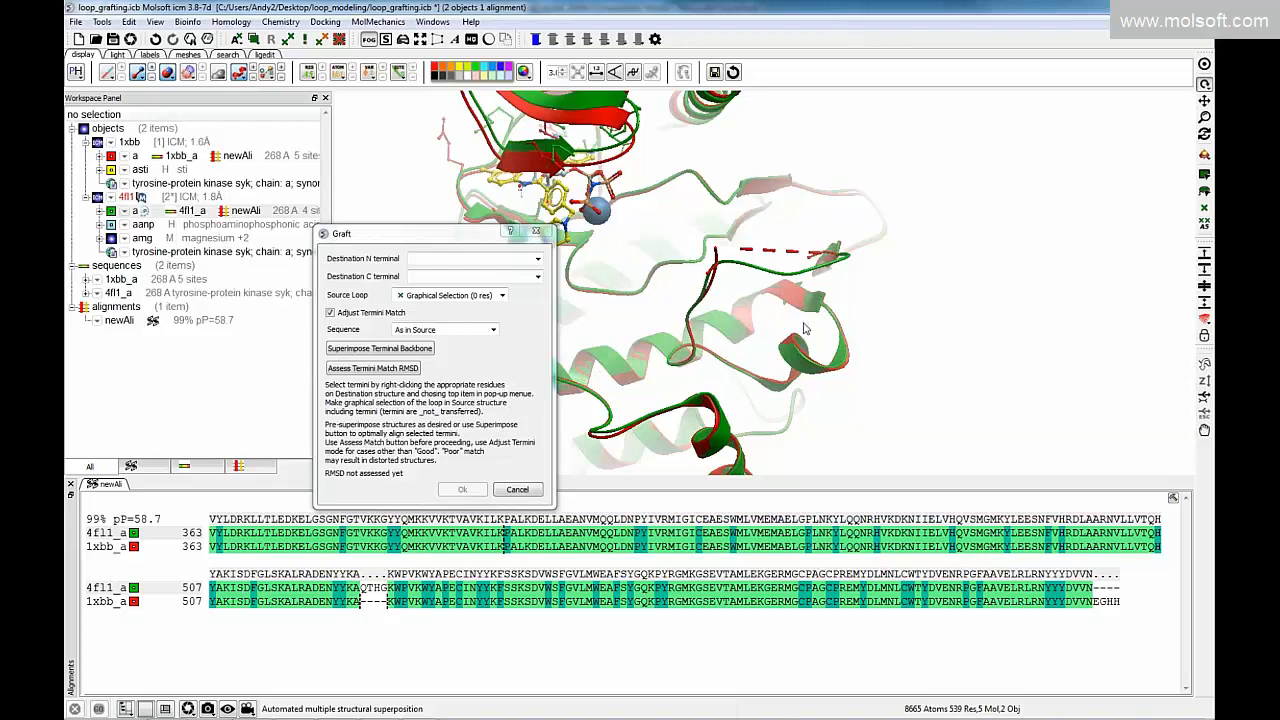
{"action": "left_click_drag", "start_coordinate": [881, 300], "coordinate": [866, 340]}
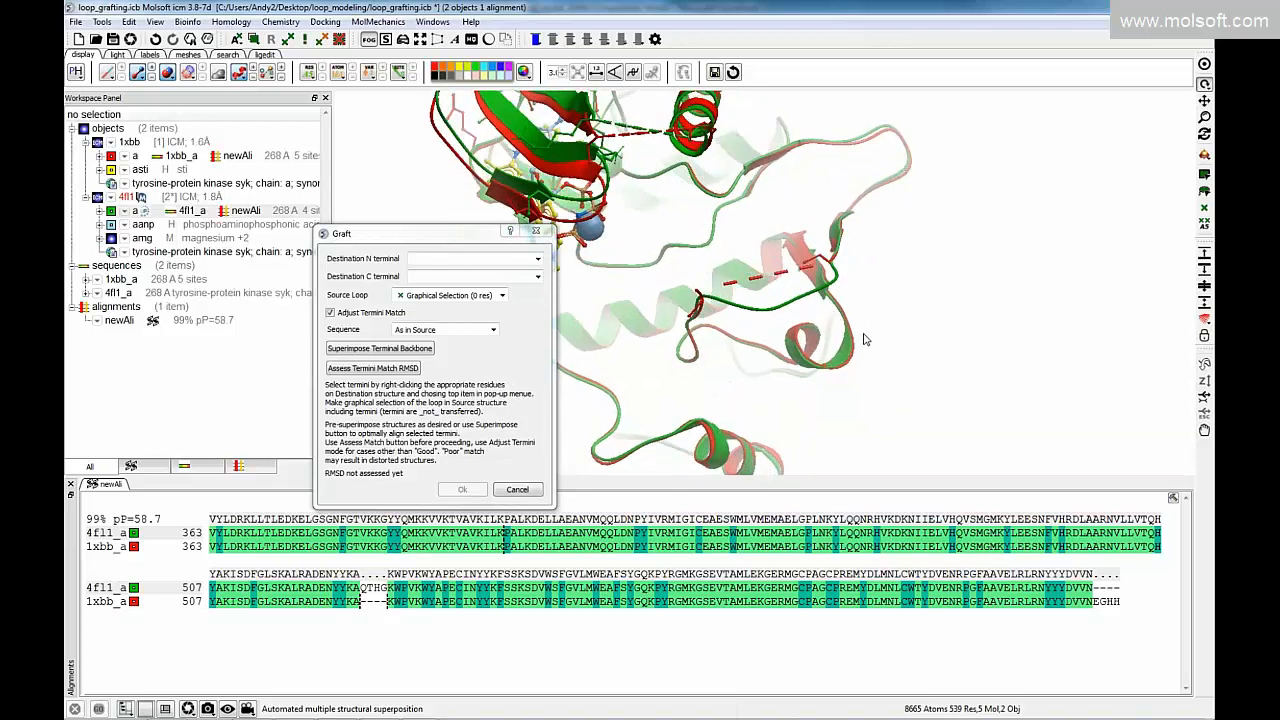
Set the graft's destination terminals to the 1xbb residues flanking the gap, A528 as N terminal and K533 as C terminal.
{"action": "right_click", "coordinate": [806, 266]}
{"action": "left_click", "coordinate": [812, 270]}
{"action": "right_click", "coordinate": [699, 296]}
{"action": "left_click_drag", "start_coordinate": [643, 358], "coordinate": [705, 280]}
{"action": "right_click", "coordinate": [707, 283]}
{"action": "left_click", "coordinate": [808, 277]}
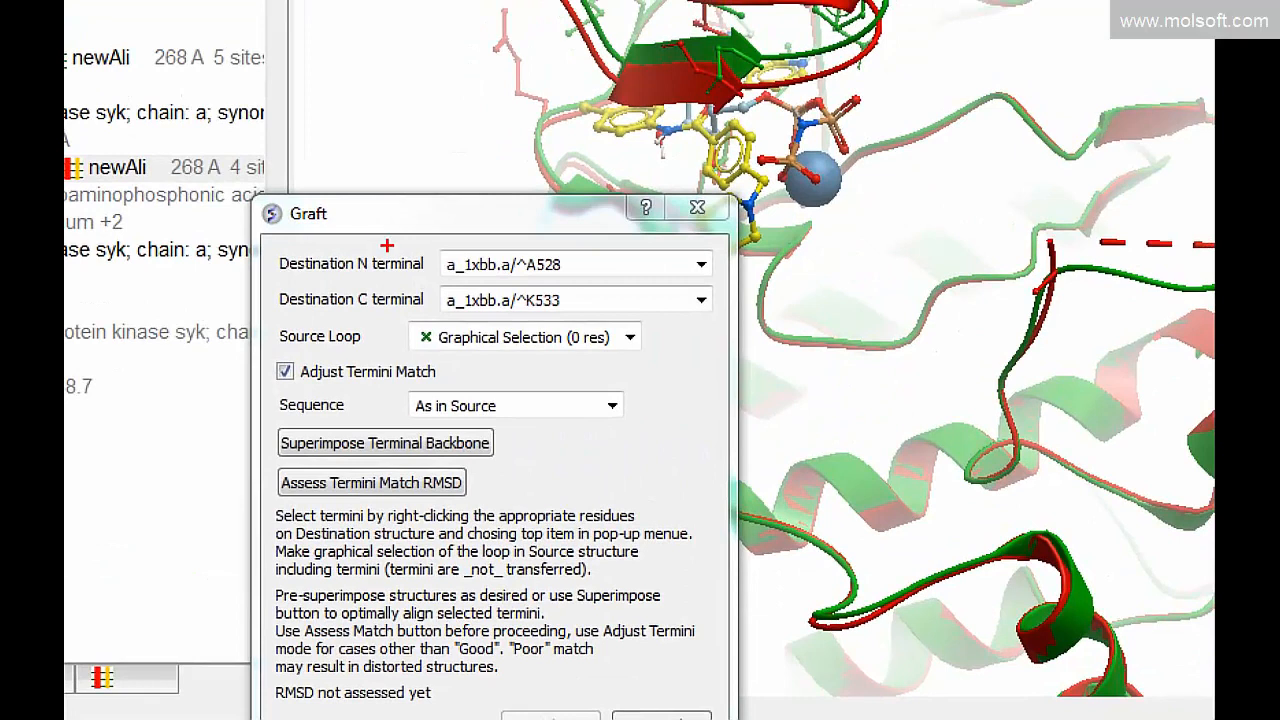
{"action": "mouse_move", "coordinate": [387, 245]}
{"action": "left_mouse_down"}
{"action": "mouse_move", "coordinate": [346, 250]}
{"action": "mouse_move", "coordinate": [392, 278]}
{"action": "left_mouse_up"}
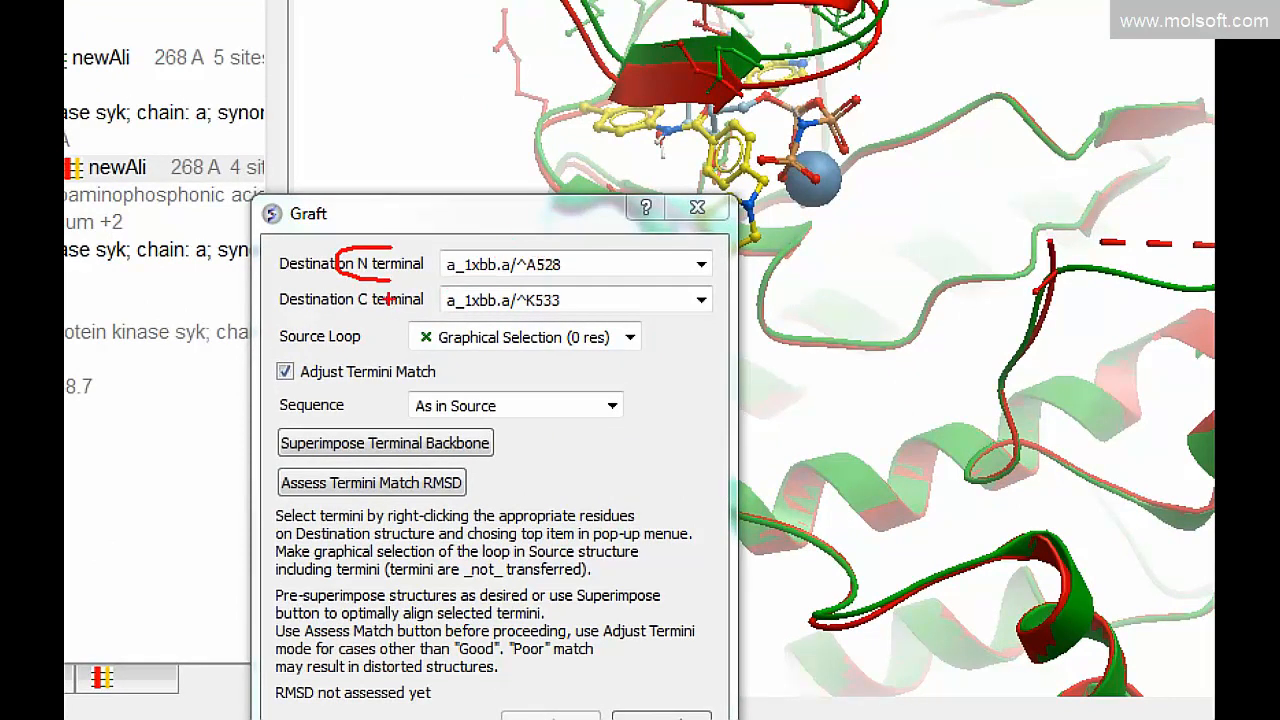
{"action": "mouse_move", "coordinate": [381, 286]}
{"action": "left_mouse_down"}
{"action": "mouse_move", "coordinate": [342, 289]}
{"action": "mouse_move", "coordinate": [384, 320]}
{"action": "mouse_move", "coordinate": [405, 288]}
{"action": "left_mouse_up"}
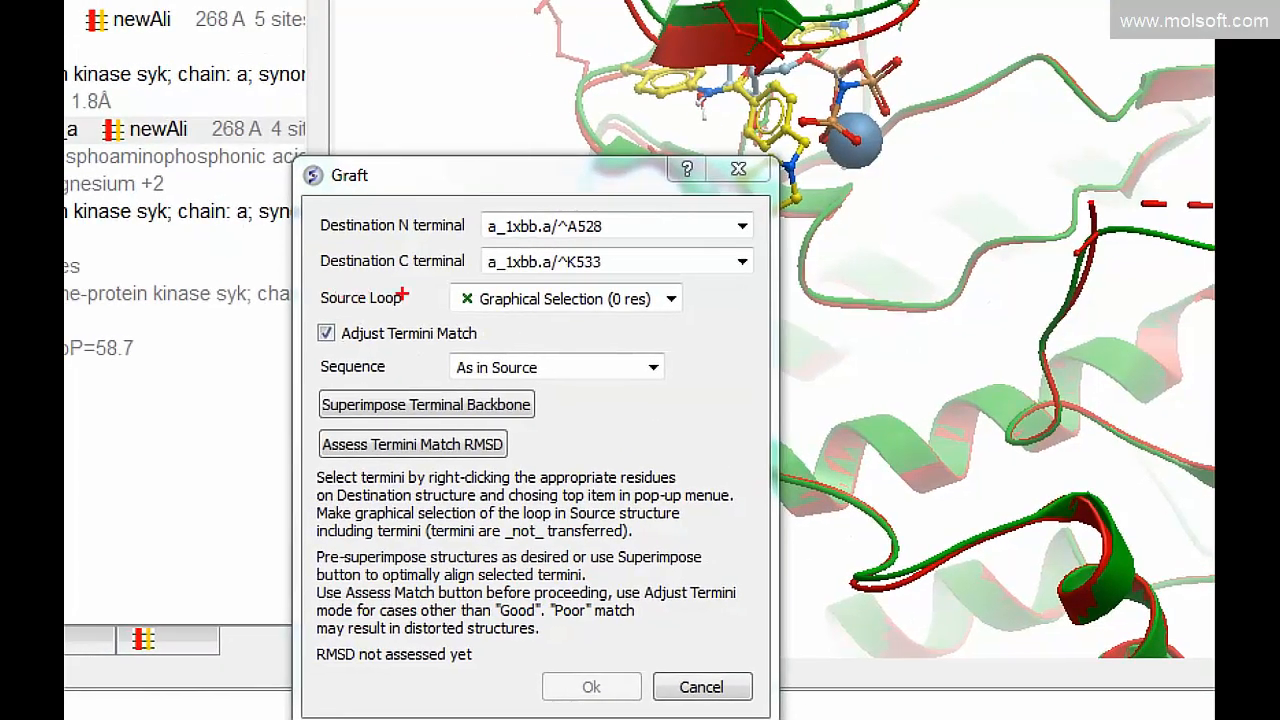
{"action": "mouse_move", "coordinate": [403, 296]}
{"action": "left_mouse_down"}
{"action": "mouse_move", "coordinate": [336, 283]}
{"action": "mouse_move", "coordinate": [414, 298]}
{"action": "mouse_move", "coordinate": [365, 278]}
{"action": "left_mouse_up"}
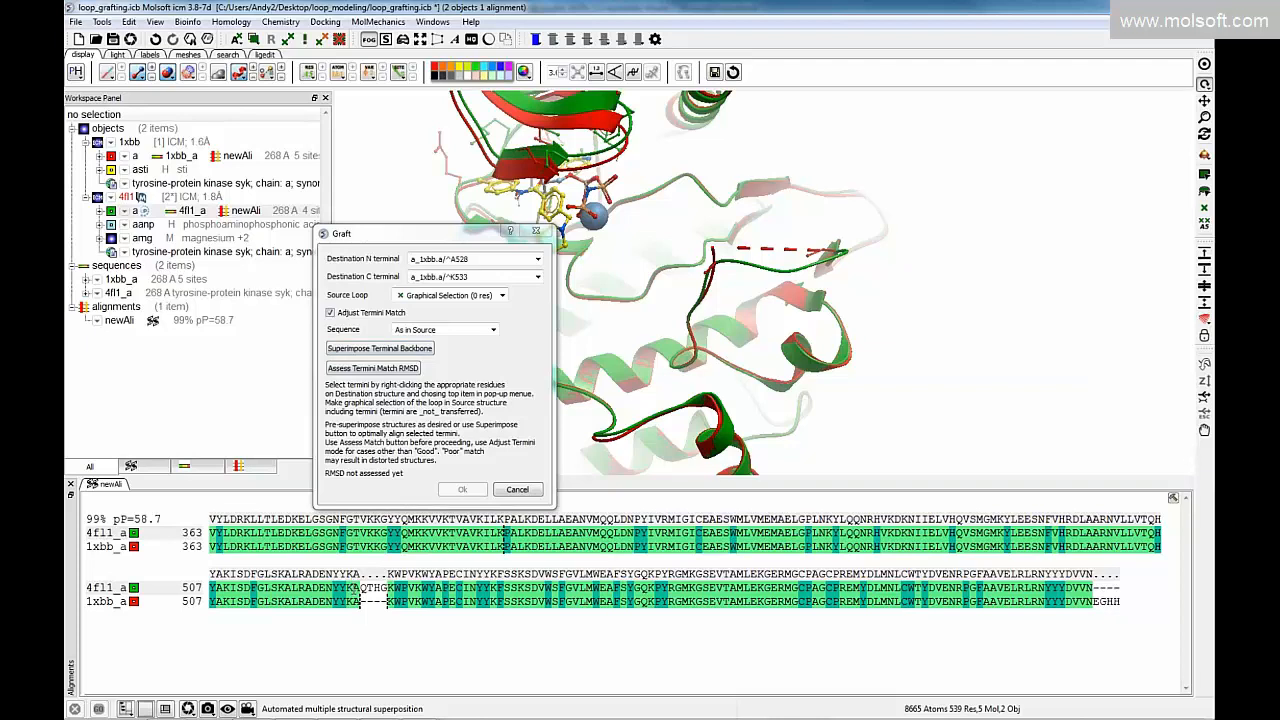
Assess the termini match RMSD for the AQTHGK stretch of 4fl1 as source loop, graft it into 1xbb and clear the selection.
{"action": "left_click_drag", "start_coordinate": [355, 589], "coordinate": [394, 589]}
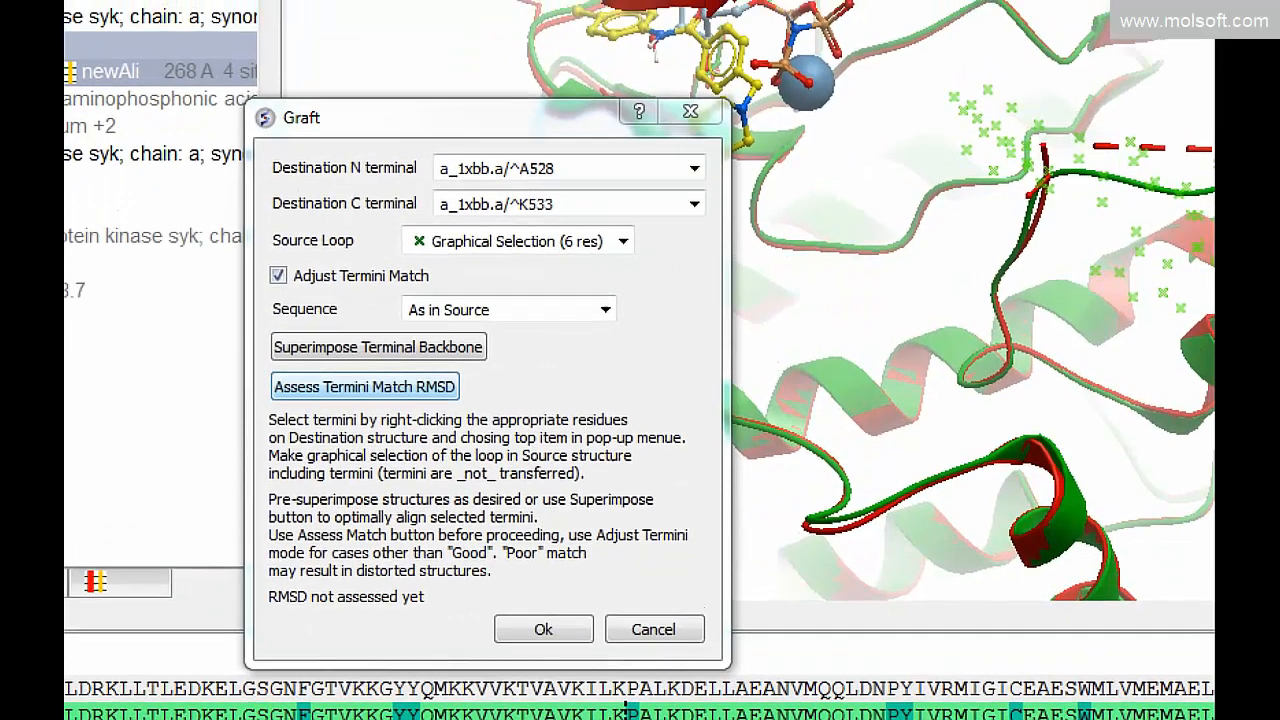
{"action": "left_click", "coordinate": [376, 376]}
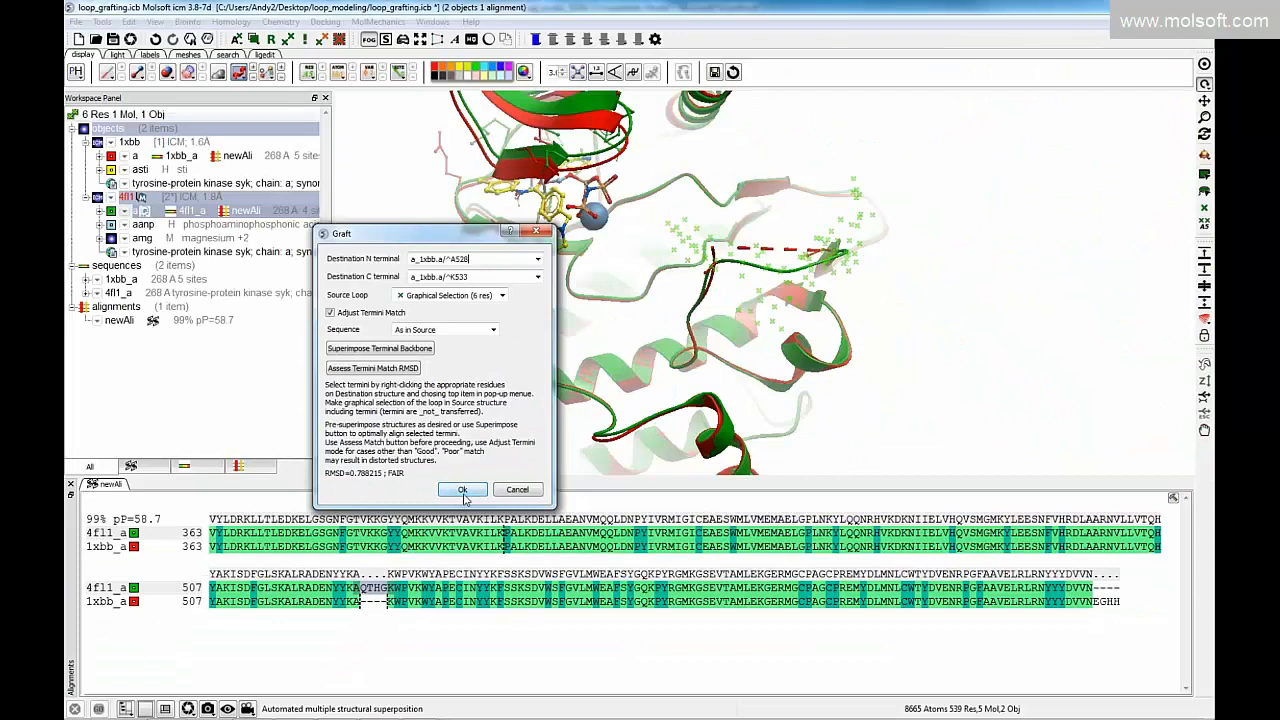
{"action": "left_click", "coordinate": [463, 490]}
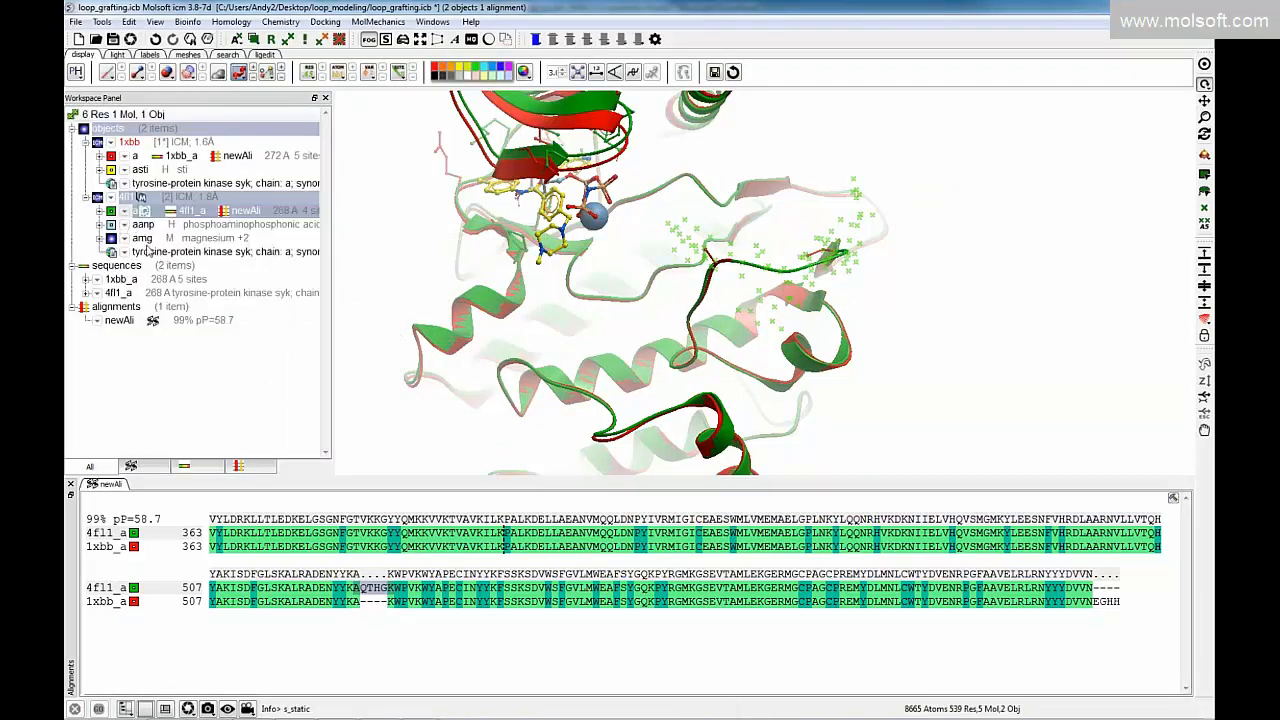
{"action": "left_click", "coordinate": [370, 192]}
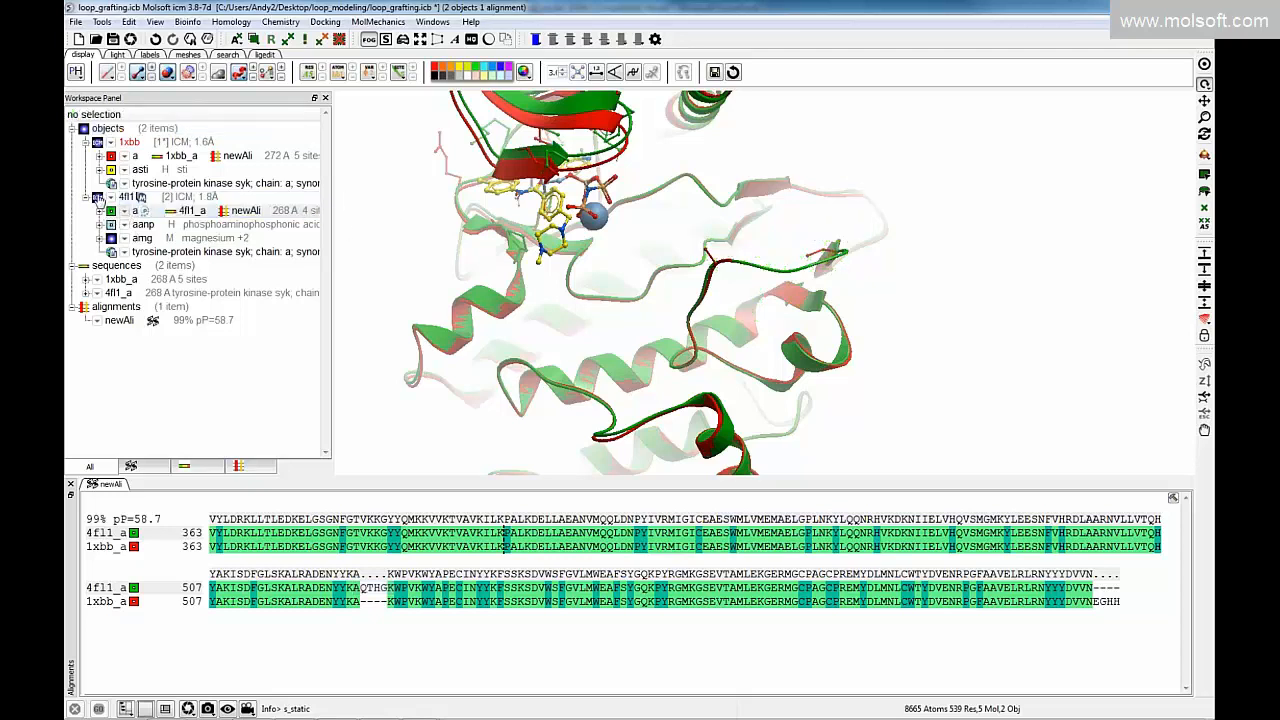
Hide the 4fl1 structure and display the ribbon of 1xbb chain a to inspect the grafted loop.
{"action": "left_click", "coordinate": [98, 198]}
{"action": "left_click", "coordinate": [110, 156]}
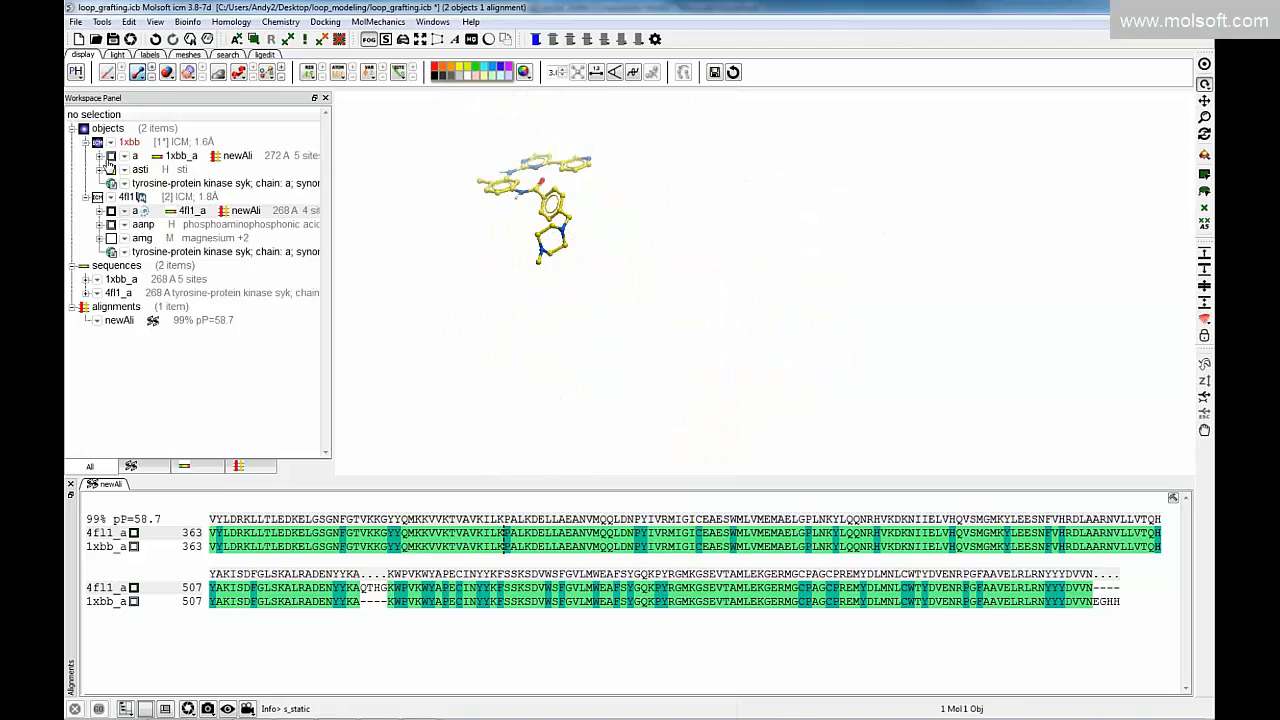
{"action": "right_click", "coordinate": [110, 158]}
{"action": "left_click", "coordinate": [140, 212]}
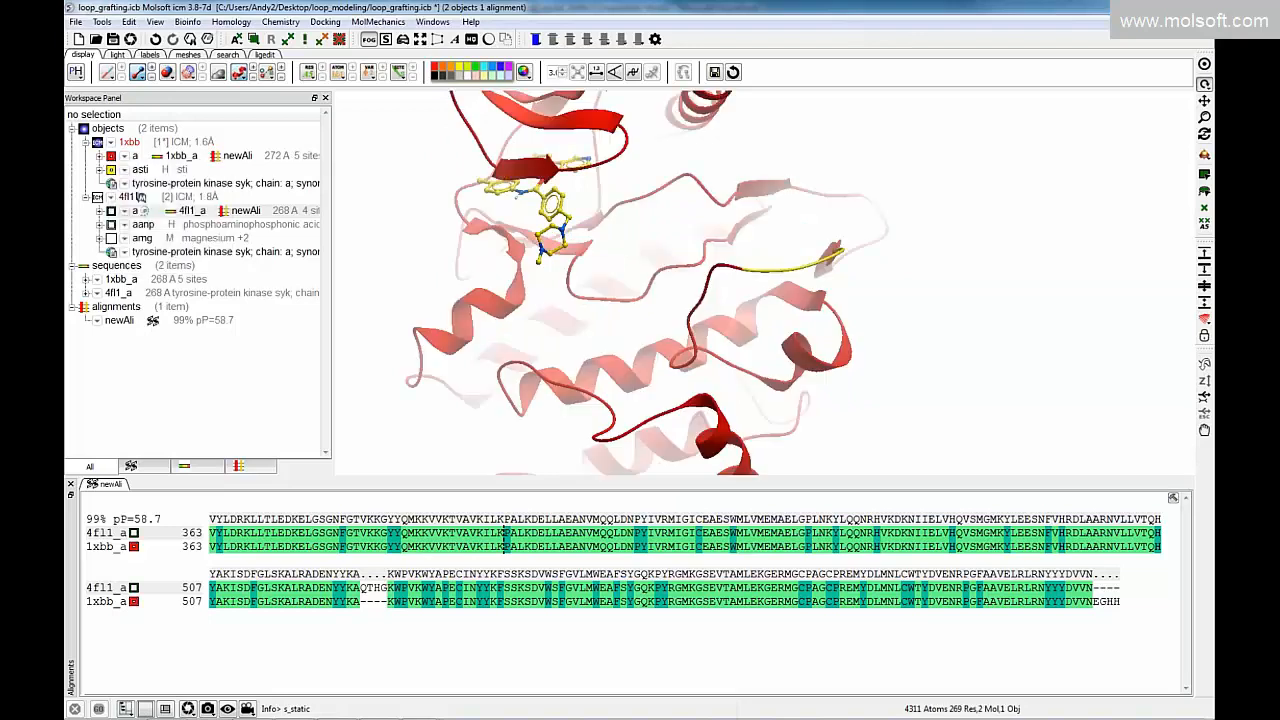
{"action": "left_click_drag", "start_coordinate": [775, 316], "coordinate": [767, 234]}
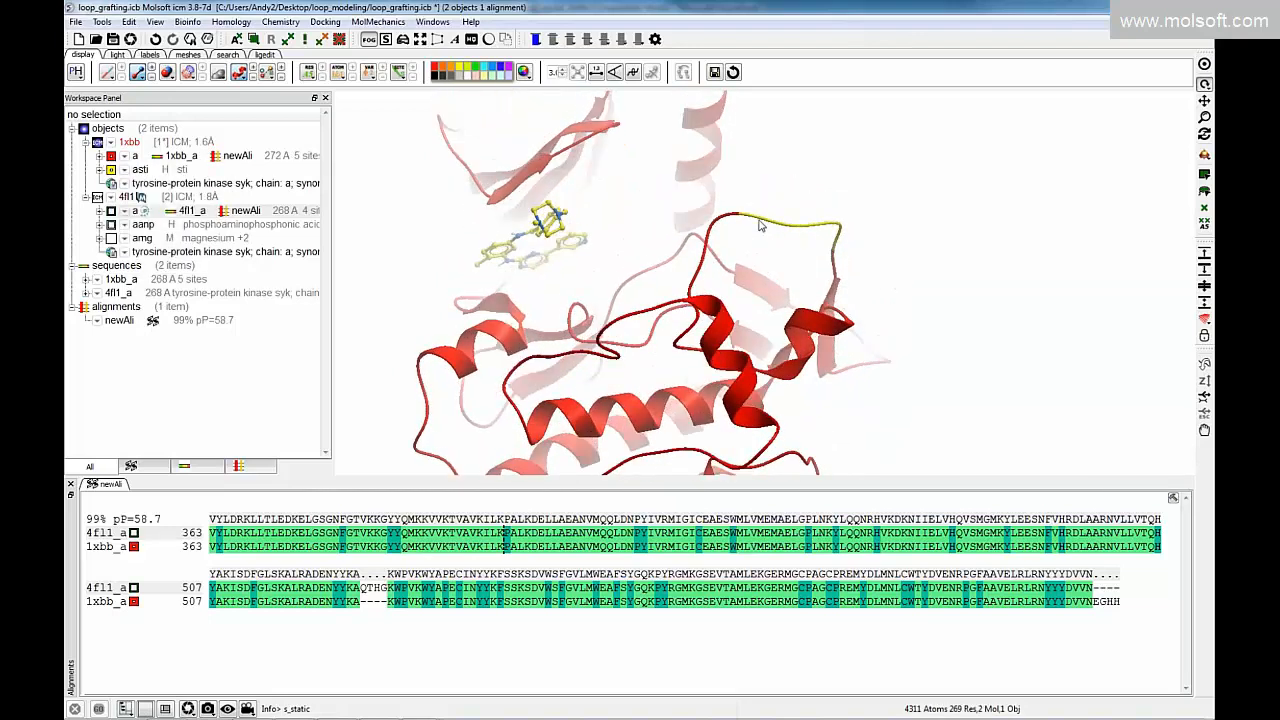
Toggle the display of 4fl1 chain a on and off to compare it with the loop grafted into 1xbb.
{"action": "left_click", "coordinate": [111, 211]}
{"action": "left_click", "coordinate": [111, 211]}
{"action": "left_click", "coordinate": [111, 211]}
{"action": "left_click", "coordinate": [111, 211]}
{"action": "left_click", "coordinate": [111, 211]}
{"action": "left_click", "coordinate": [111, 211]}
{"action": "key", "text": "alt+Tab"}
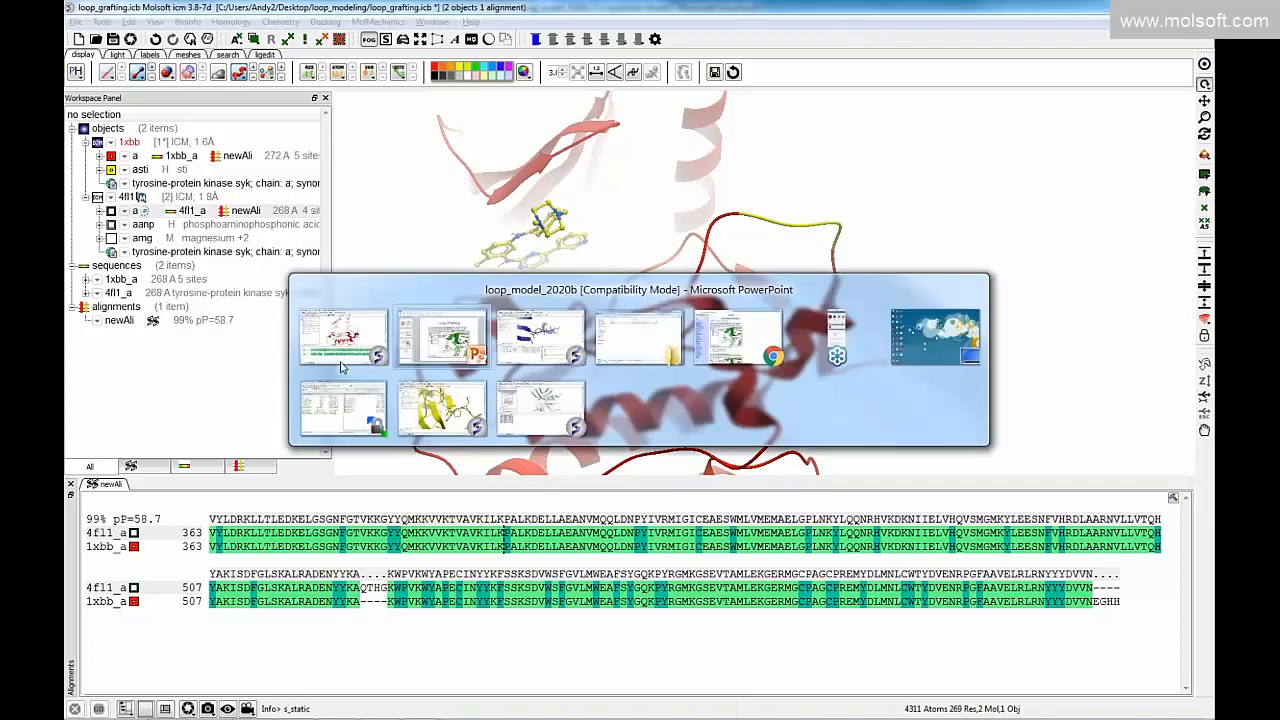
{"action": "key", "text": "alt+Tab"}
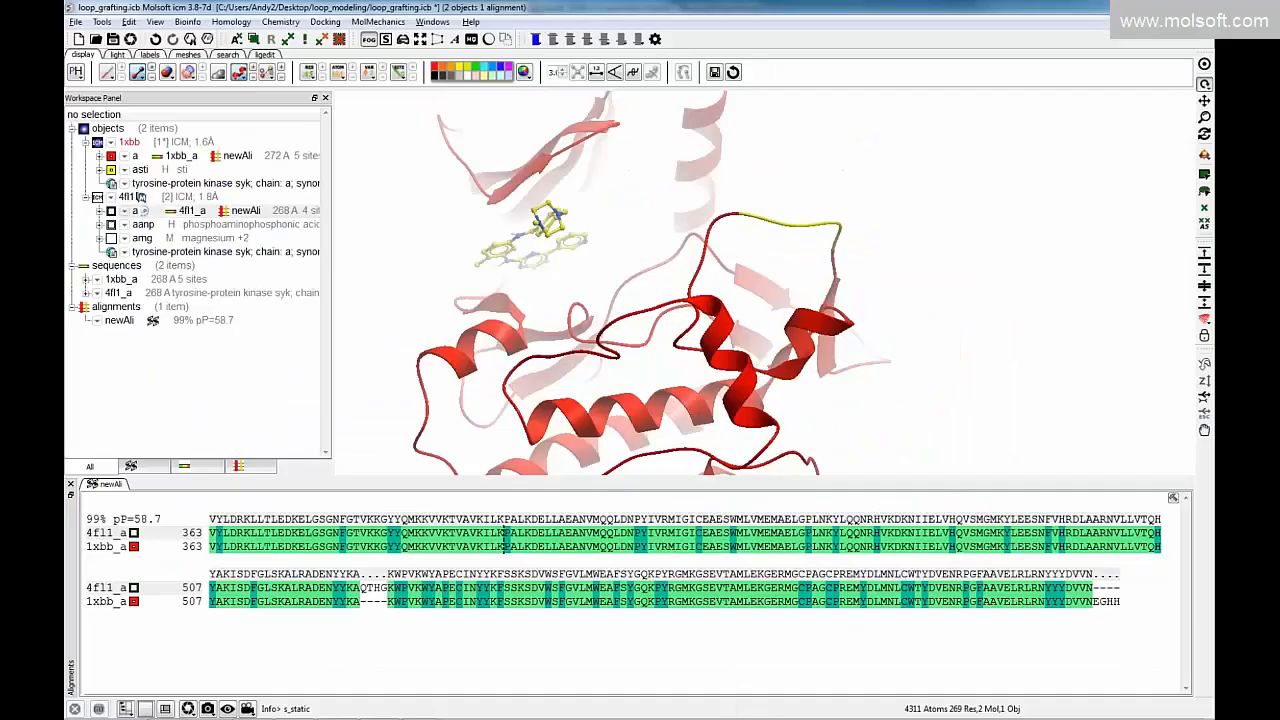
Examine the Full Model Builder's refinement options and close it without building a model.
{"action": "left_click", "coordinate": [230, 23]}
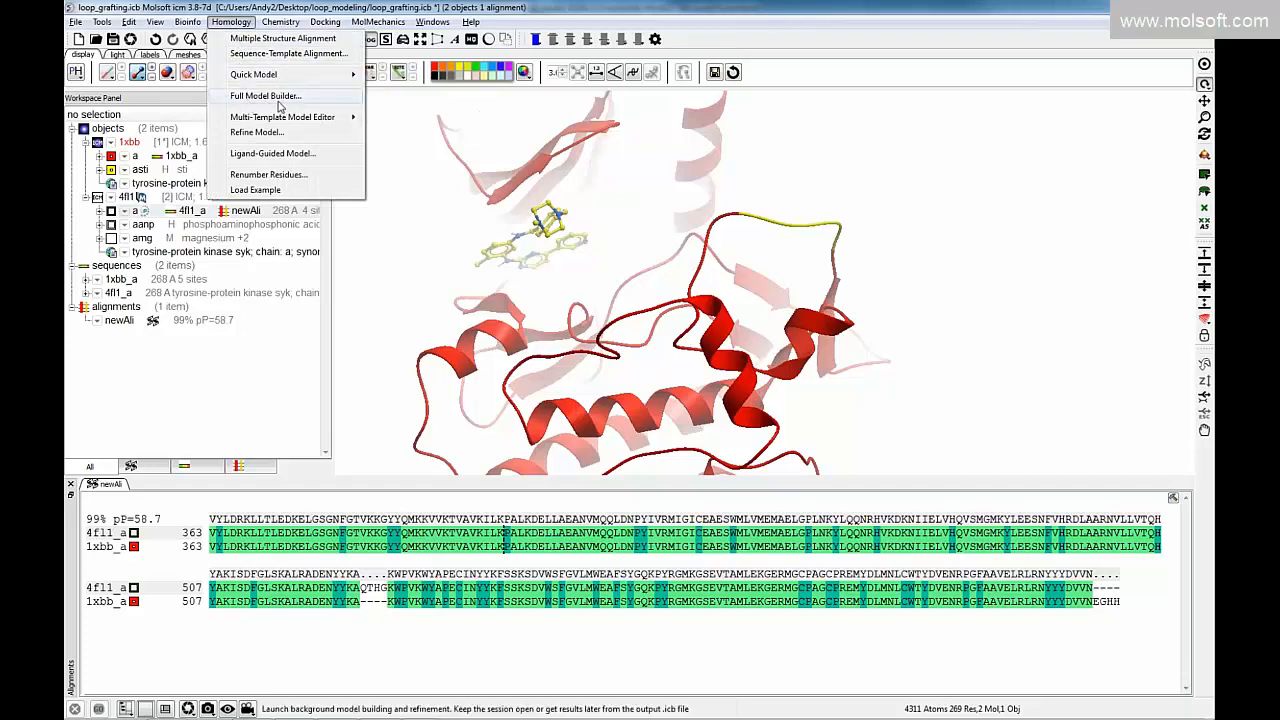
{"action": "left_click", "coordinate": [266, 96]}
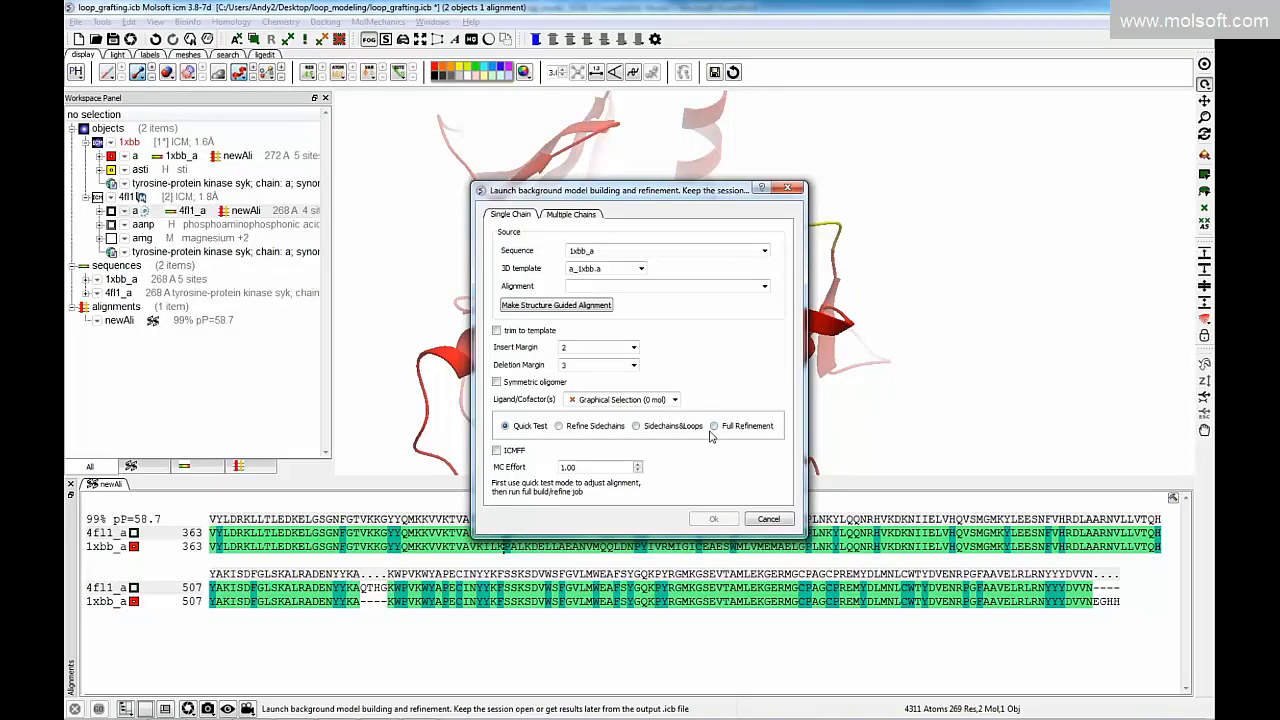
{"action": "left_click", "coordinate": [768, 519]}
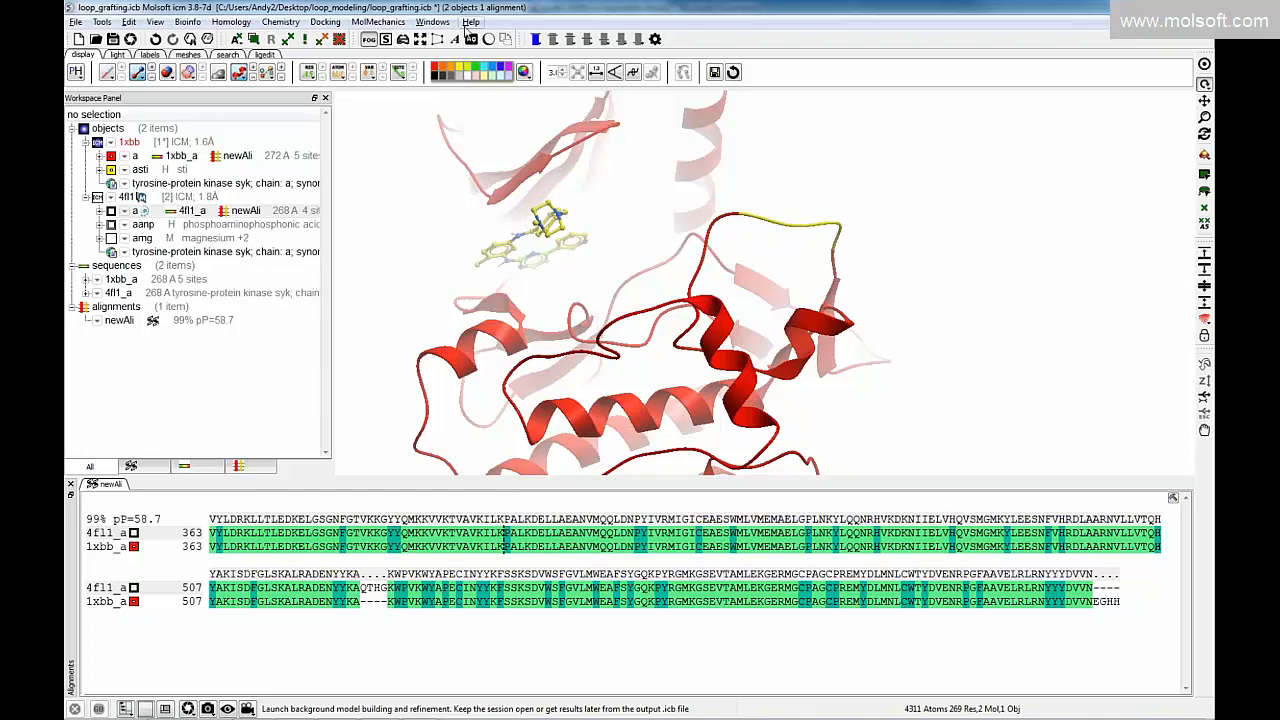
Look through the available molecular mechanics commands for loop grafting, sampling, design, preferred residues and PDB segment searches.
{"action": "left_click", "coordinate": [378, 21]}
{"action": "mouse_move", "coordinate": [401, 207]}
{"action": "mouse_move", "coordinate": [450, 192]}
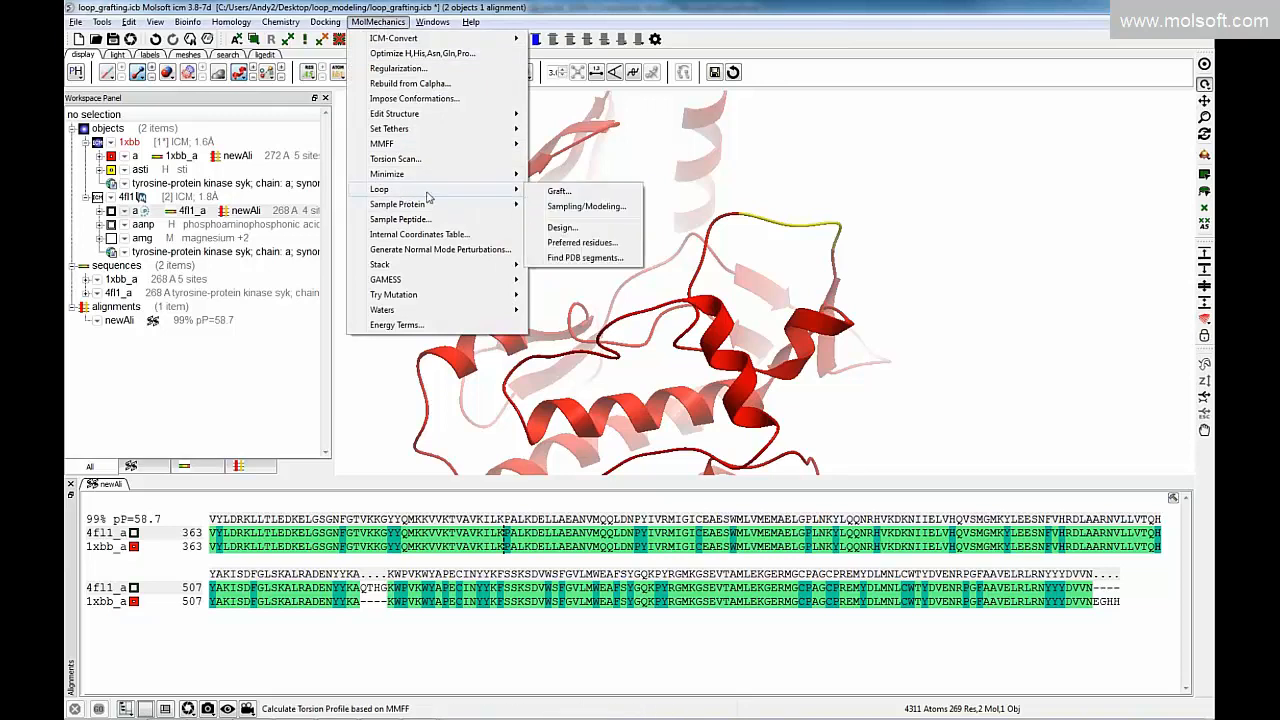
{"action": "left_click", "coordinate": [818, 156]}
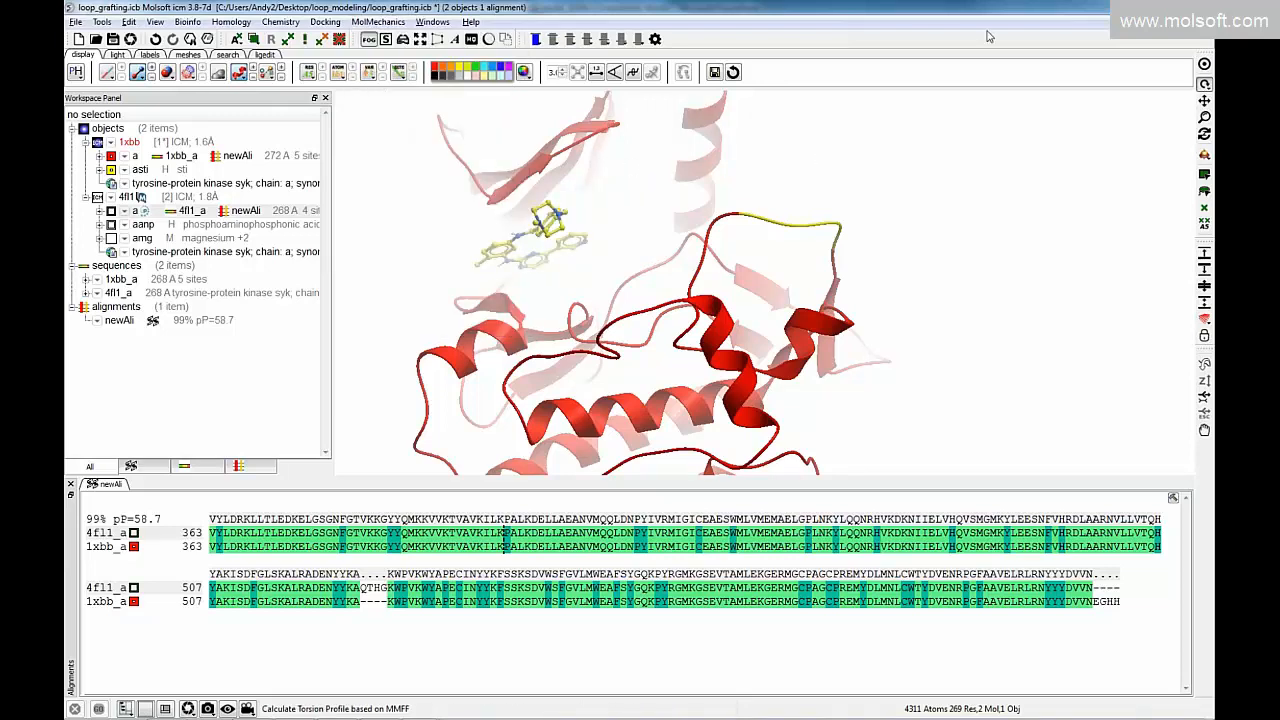
Switch to the loop_model_2020b presentation in PowerPoint and start the slide show from the "Thank You!" slide.
{"action": "left_click", "coordinate": [1131, 8]}
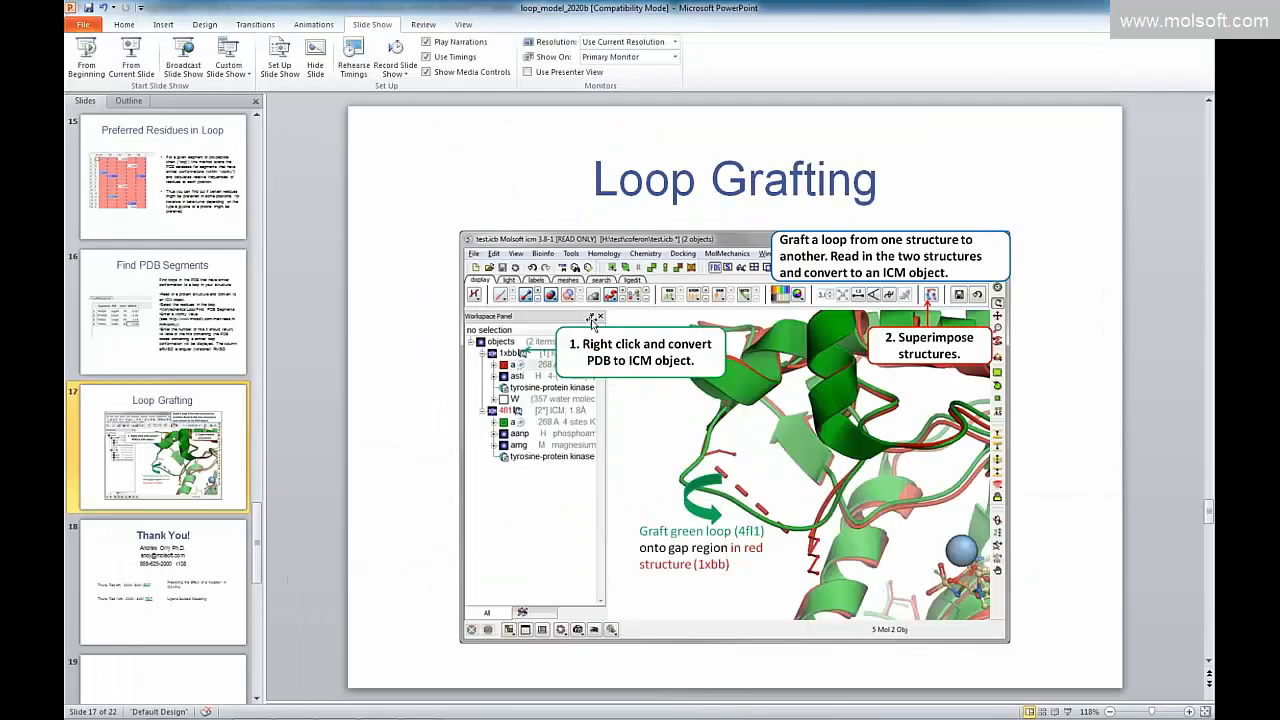
{"action": "left_click", "coordinate": [128, 594]}
{"action": "left_click", "coordinate": [150, 70]}
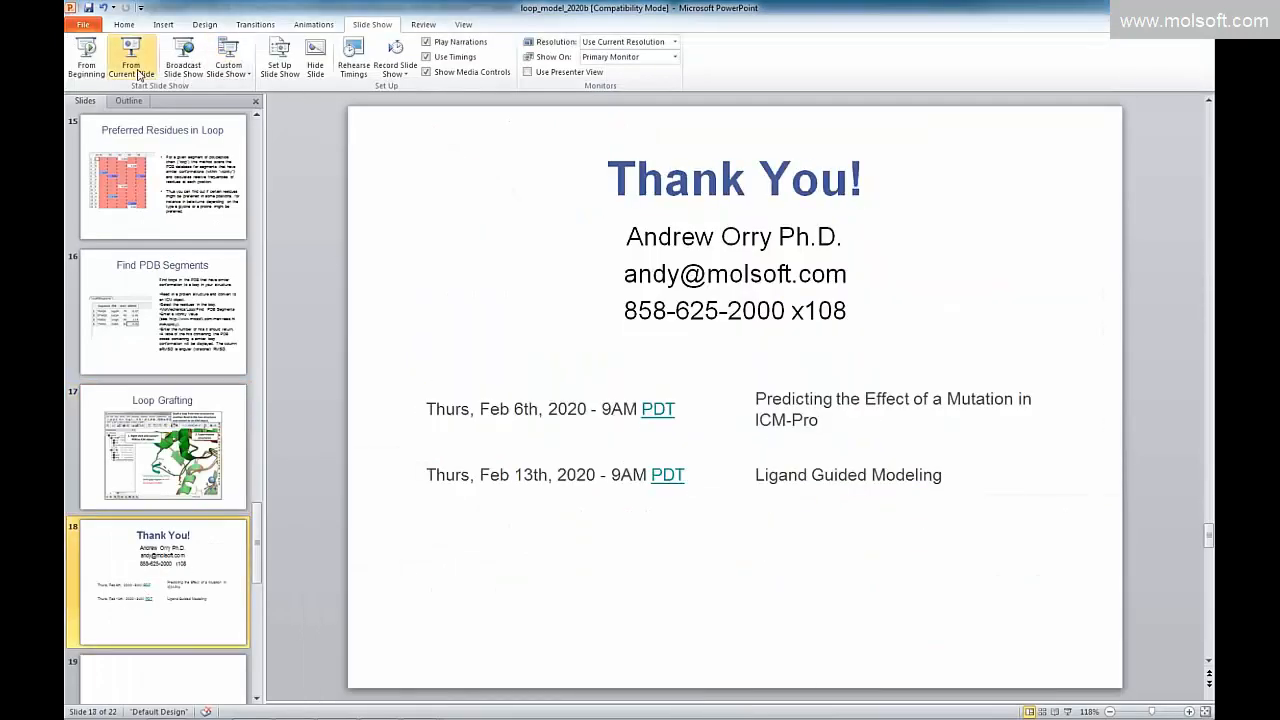